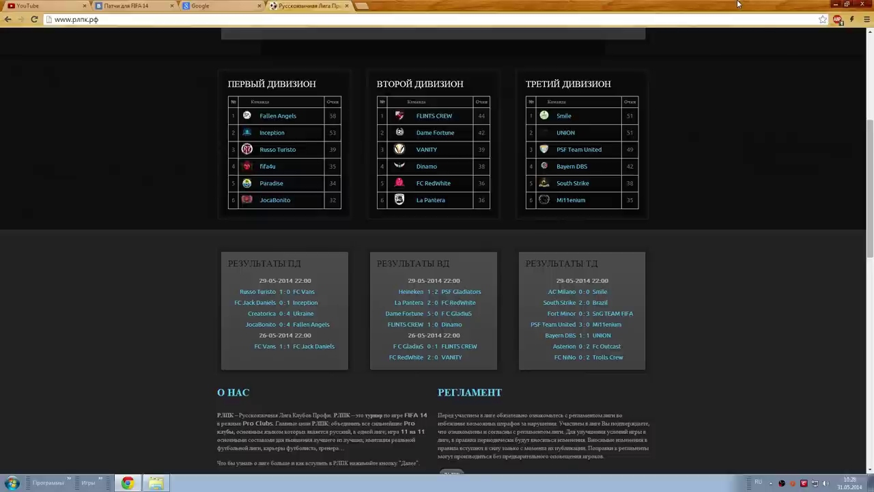
# Search Google for moddingway and open the ModdingWay website from the results
pyautogui.click(233, 8)
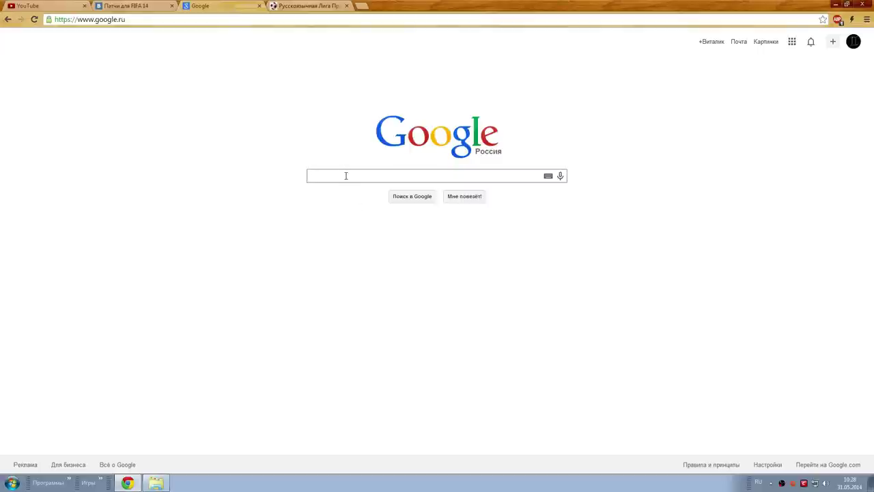
pyautogui.write('ышвшт')
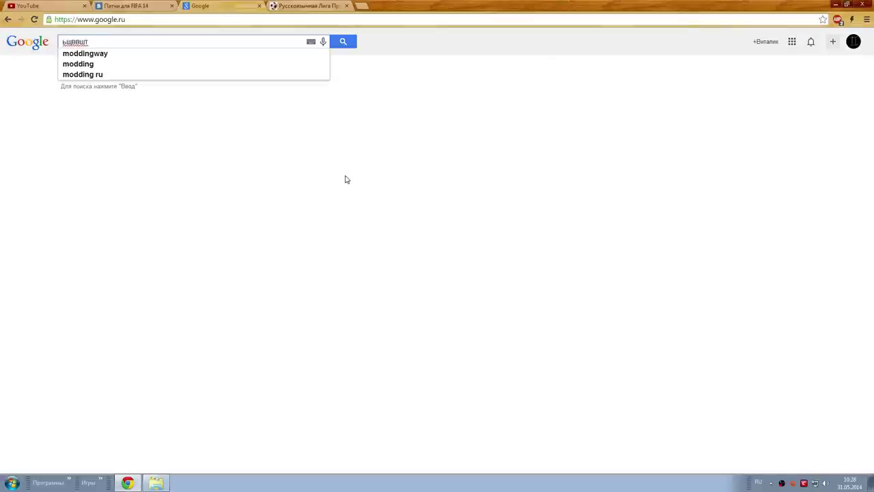
pyautogui.click(101, 54)
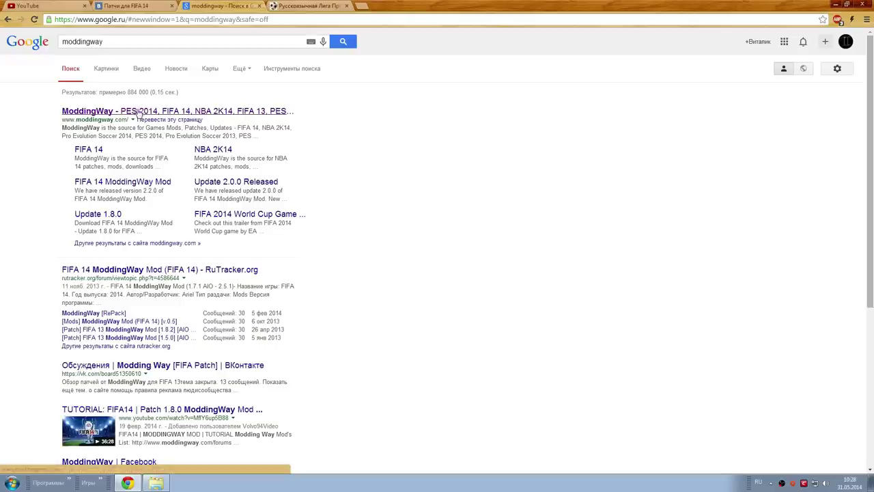
pyautogui.click(138, 113)
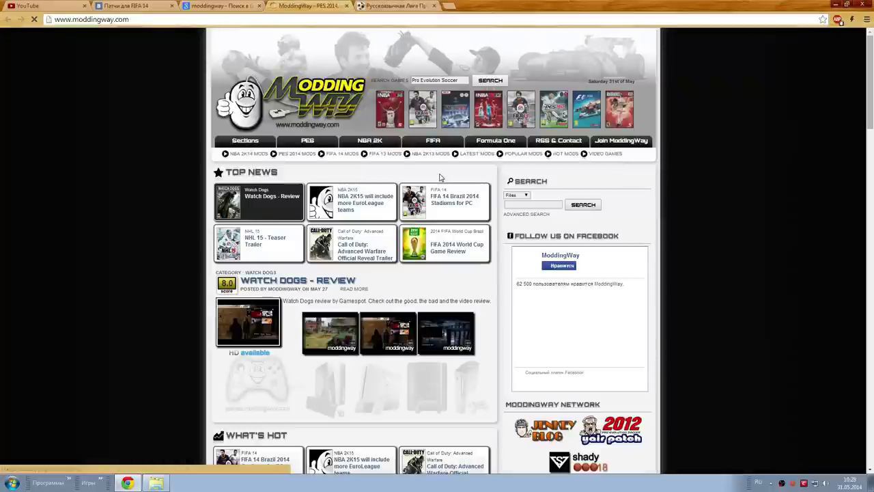
# Open the FIFA 14 Mods and Patches section and go to the FIFA 14 ModdingWay Mod v 0.5 page
pyautogui.moveTo(435, 146)
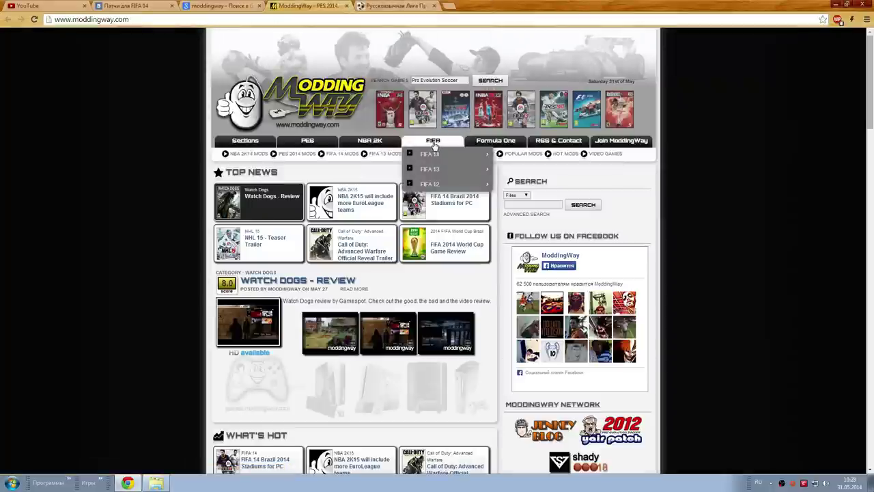
pyautogui.click(526, 168)
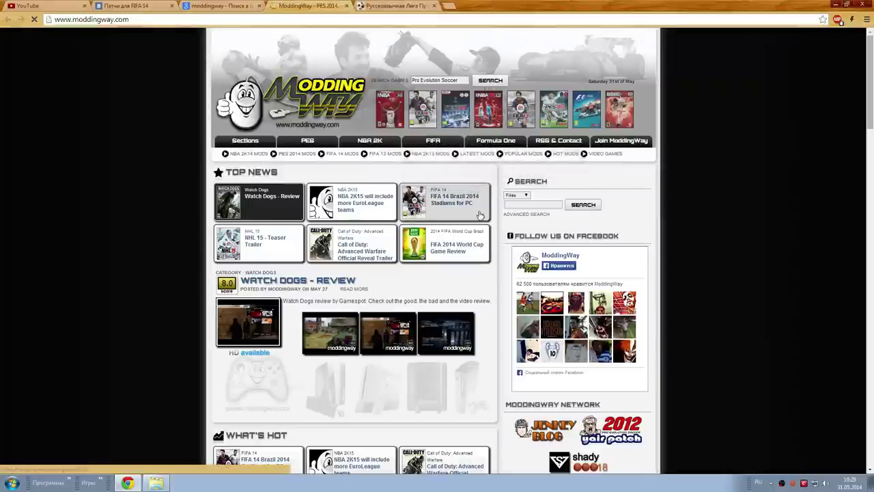
pyautogui.click(263, 254)
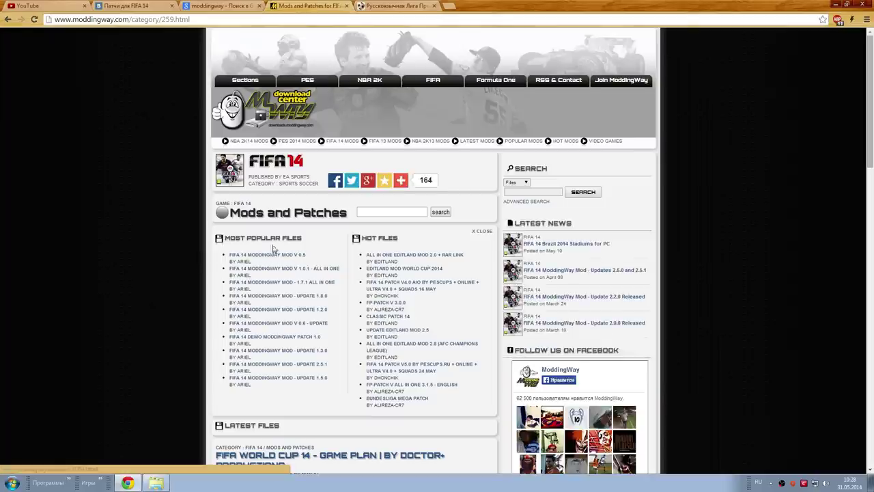
pyautogui.scroll(-1, 307, 250)
pyautogui.click(282, 211)
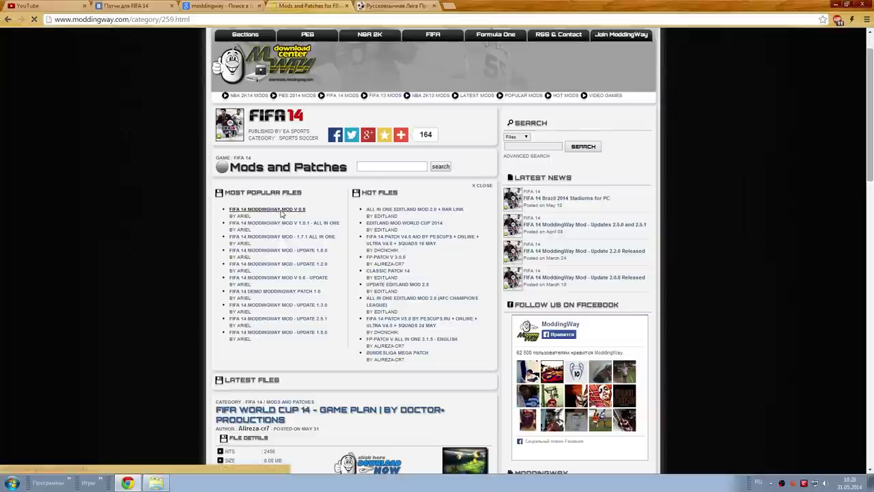
# Review the mod page's screenshots, installation description and download mirrors
pyautogui.scroll(-3, 367, 198)
pyautogui.scroll(3, 398, 204)
pyautogui.scroll(-2, 398, 205)
pyautogui.scroll(-8, 430, 198)
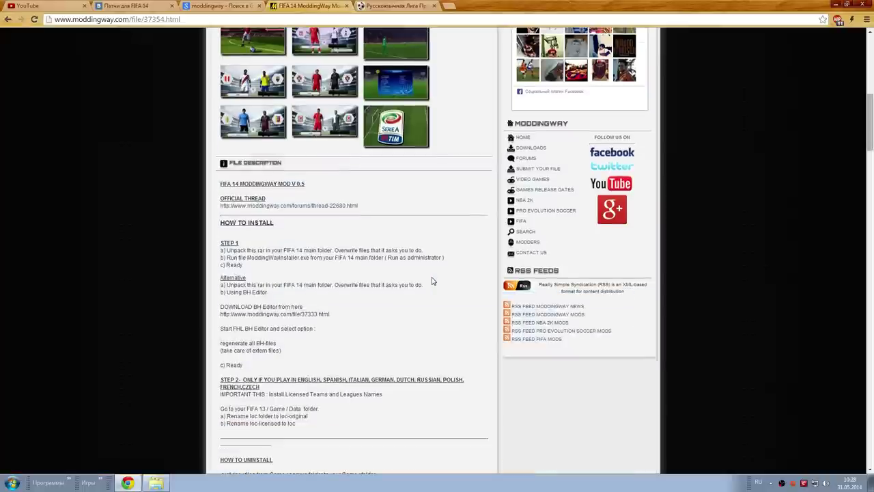
pyautogui.scroll(10, 431, 280)
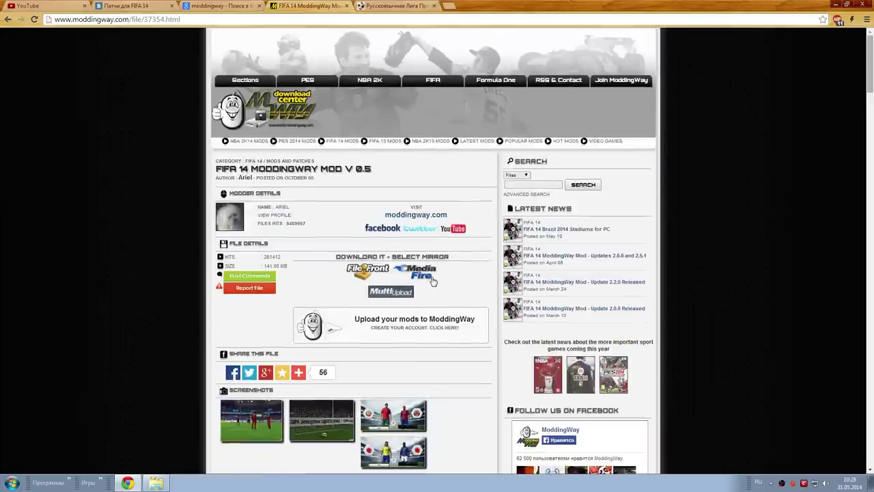
# Open the FIFA14MWM05.rar archive from the desktop and display its How to Install readme beside the file list
pyautogui.click(836, 5)
pyautogui.rightClick(147, 176)
pyautogui.click(59, 115)
pyautogui.click(17, 62)
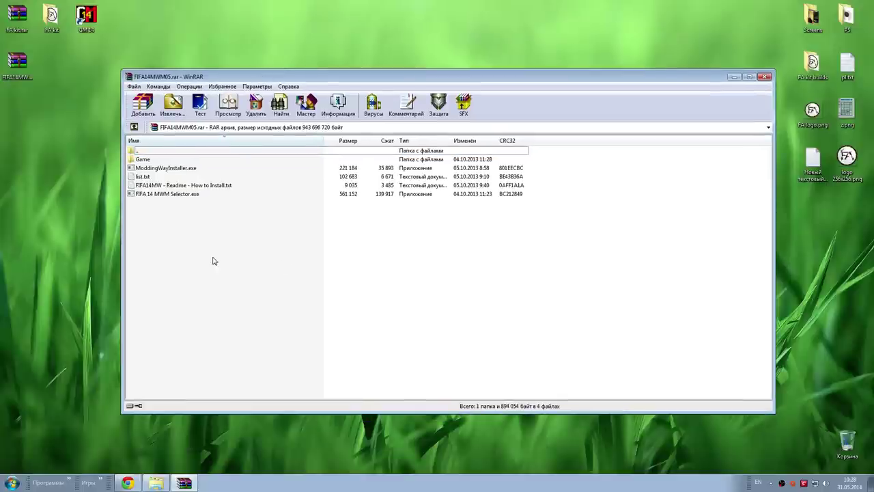
pyautogui.doubleClick(147, 185)
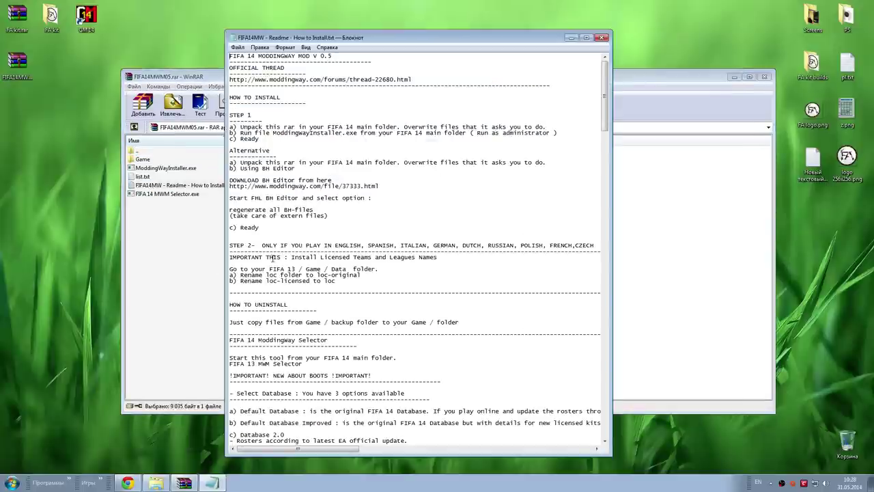
pyautogui.moveTo(396, 39); pyautogui.dragTo(476, 37)
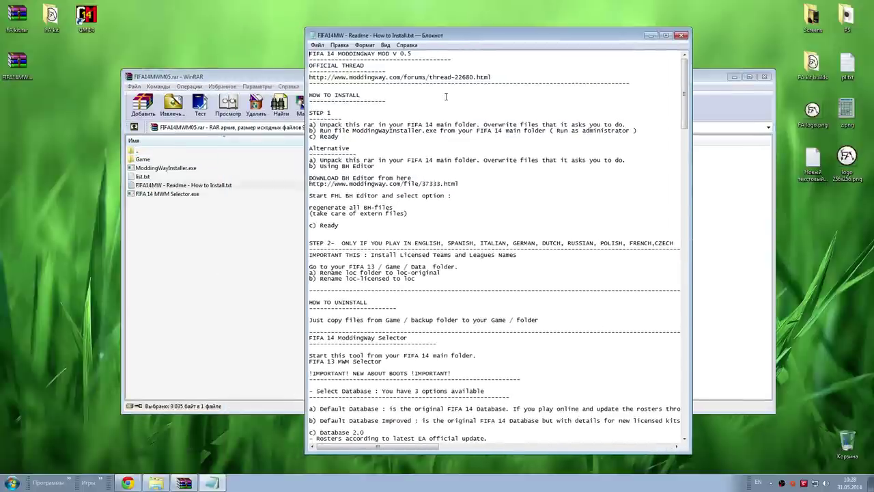
# Read Step 1 of the readme and locate ModdingWayInstaller.exe among the archive's files
pyautogui.moveTo(309, 110); pyautogui.dragTo(340, 137)
pyautogui.click(357, 137)
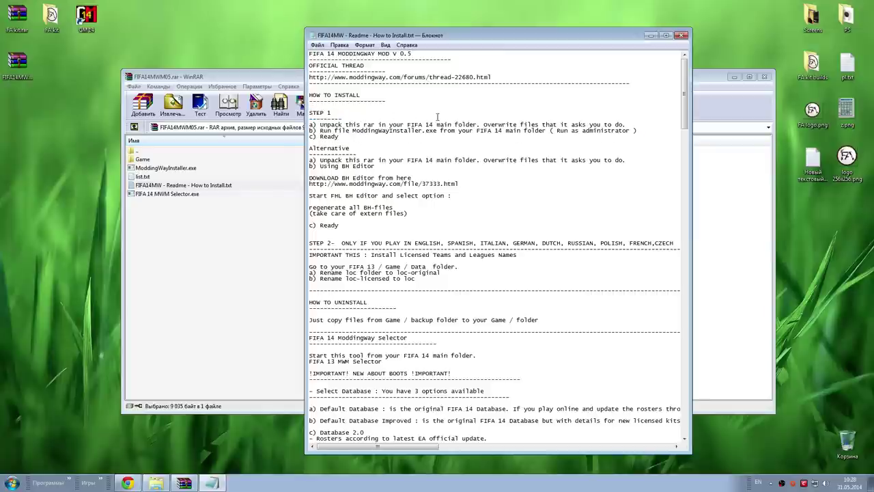
pyautogui.click(203, 225)
pyautogui.moveTo(400, 75); pyautogui.dragTo(384, 102)
pyautogui.click(384, 102)
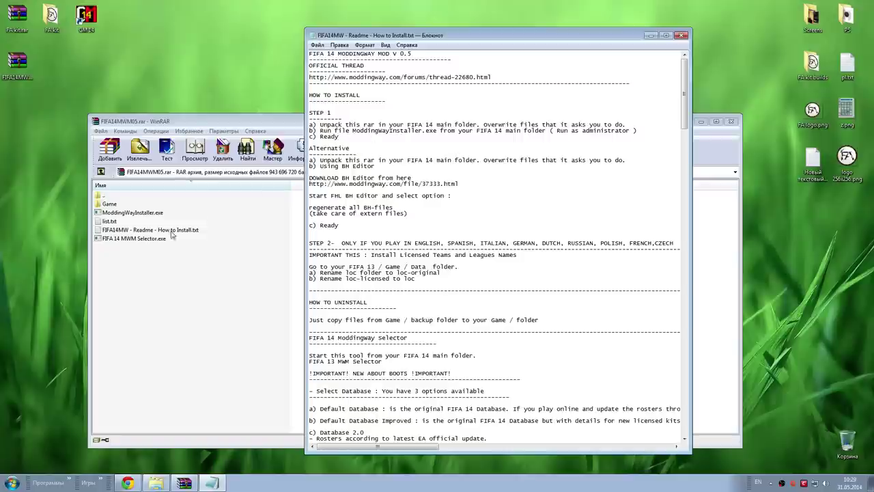
pyautogui.click(147, 215)
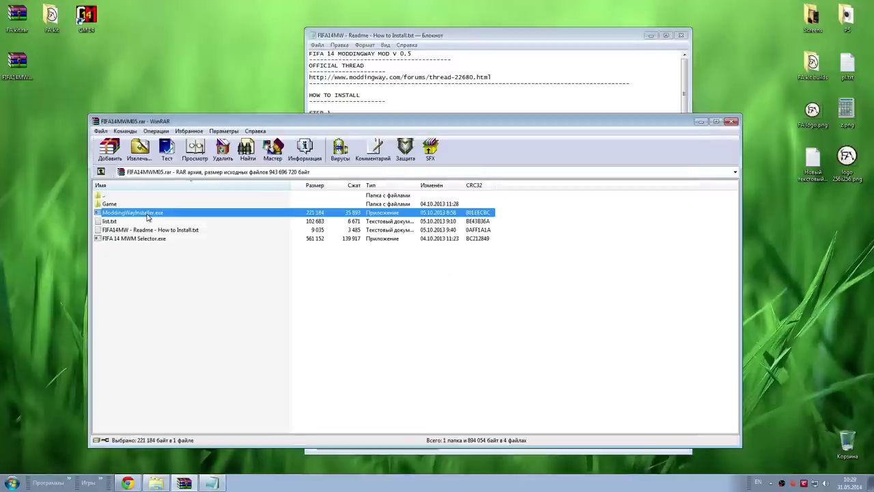
pyautogui.click(519, 39)
pyautogui.moveTo(519, 39); pyautogui.dragTo(583, 39)
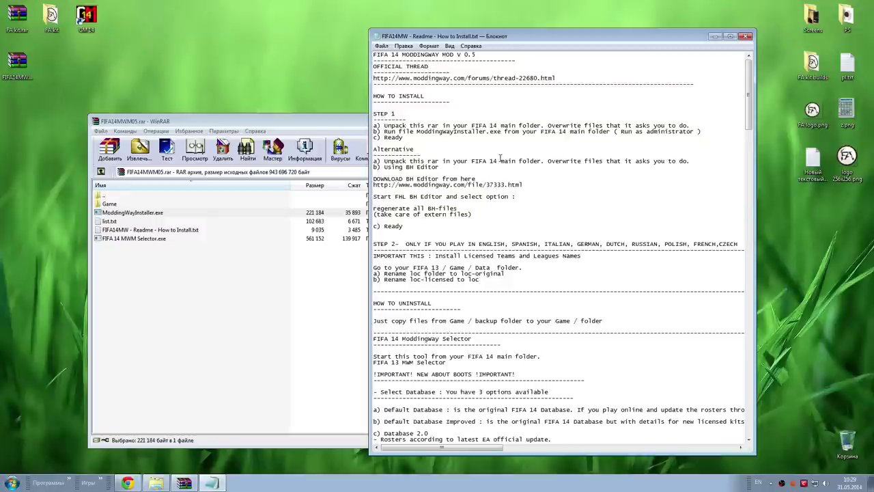
pyautogui.click(496, 155)
# Read the readme's Step 2 on renaming the loc folders in Game / Data, and close the readme
pyautogui.scroll(-3, 540, 213)
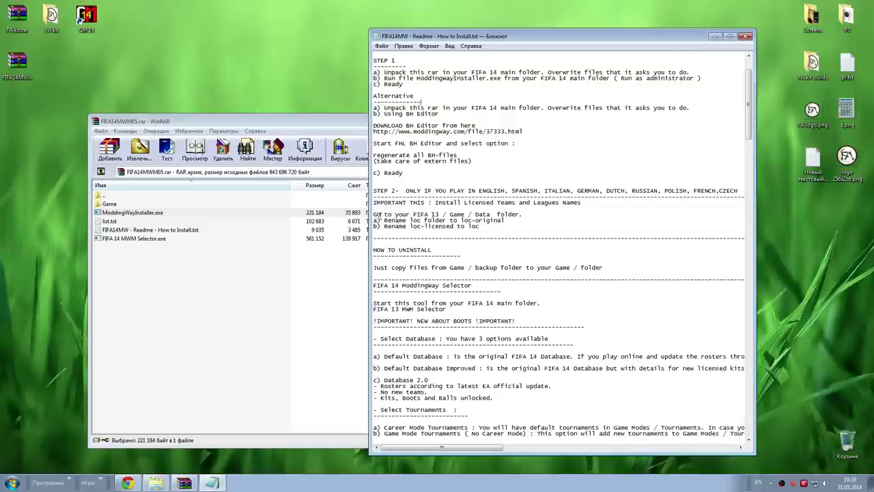
pyautogui.moveTo(414, 214); pyautogui.dragTo(476, 214)
pyautogui.click(476, 215)
pyautogui.moveTo(460, 219); pyautogui.dragTo(509, 221)
pyautogui.click(509, 220)
pyautogui.scroll(1, 505, 246)
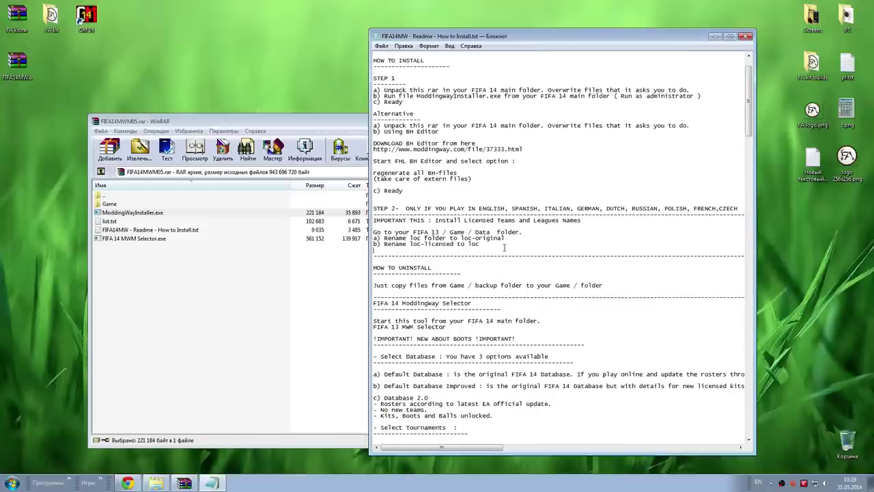
pyautogui.scroll(2, 505, 246)
pyautogui.moveTo(581, 38); pyautogui.dragTo(439, 30)
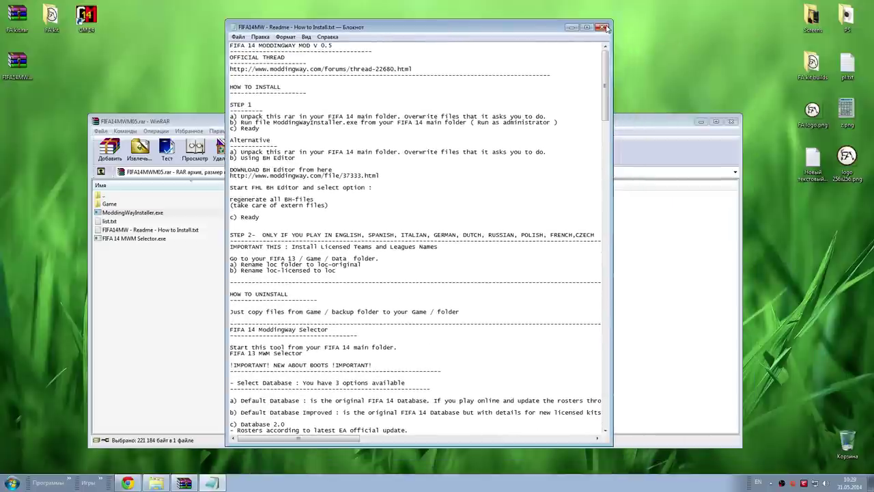
pyautogui.click(605, 28)
# Switch to the FIFA 14 game folder and run FIFA 14 MWM Selector.exe, allowing it past the security warning
pyautogui.click(156, 483)
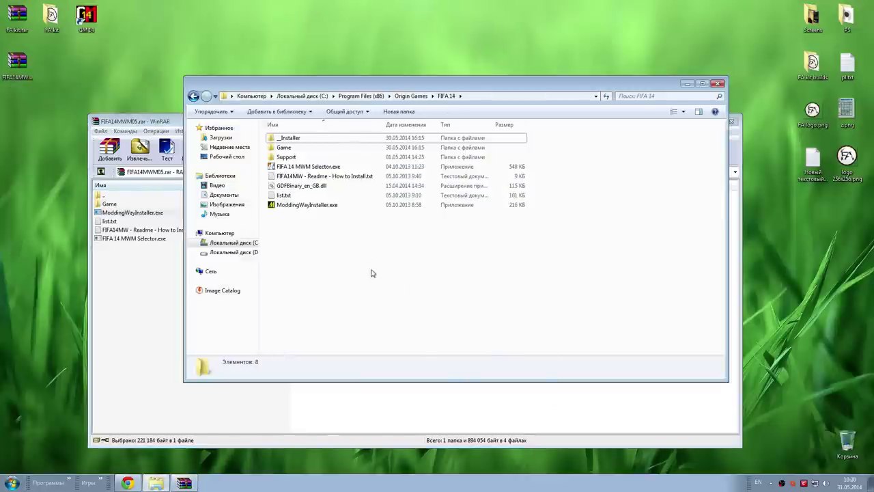
pyautogui.doubleClick(312, 167)
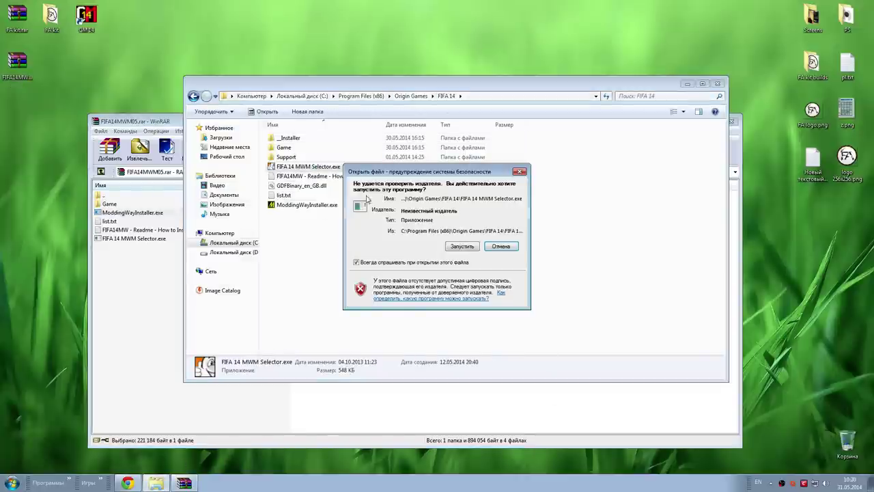
pyautogui.click(456, 247)
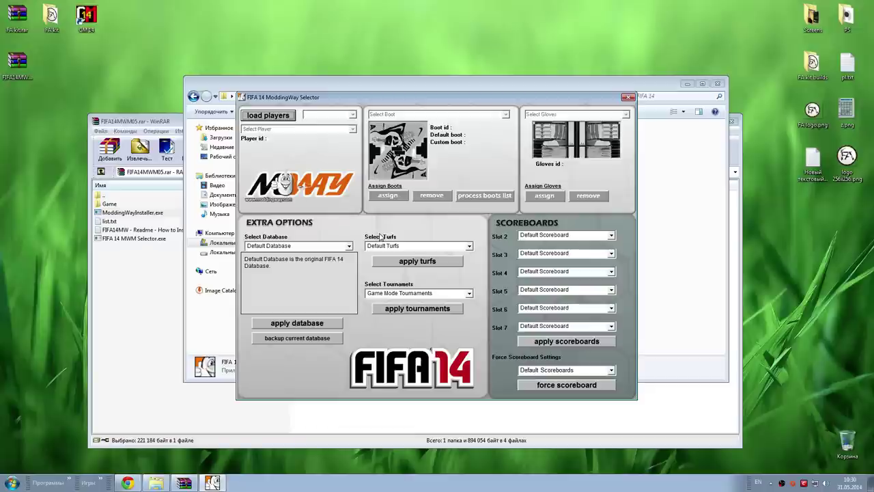
pyautogui.moveTo(460, 101); pyautogui.dragTo(477, 93)
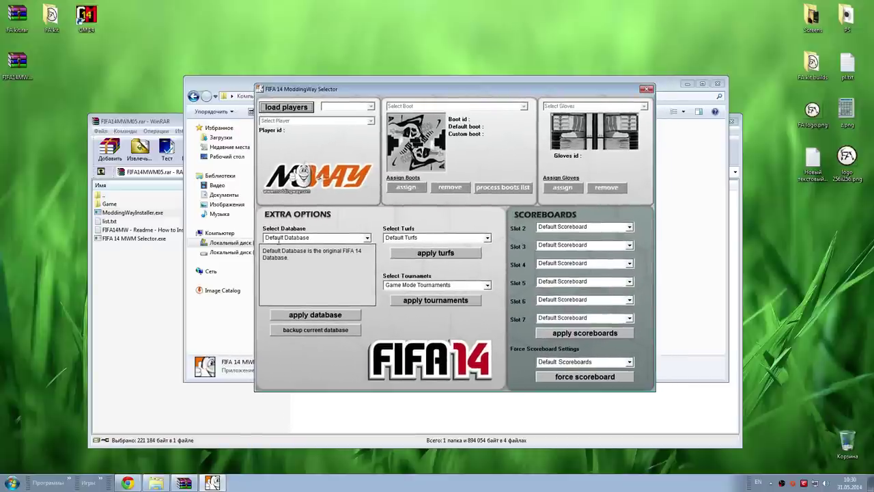
# Examine the selector's available database and turf options, and close the selector without applying anything
pyautogui.click(368, 238)
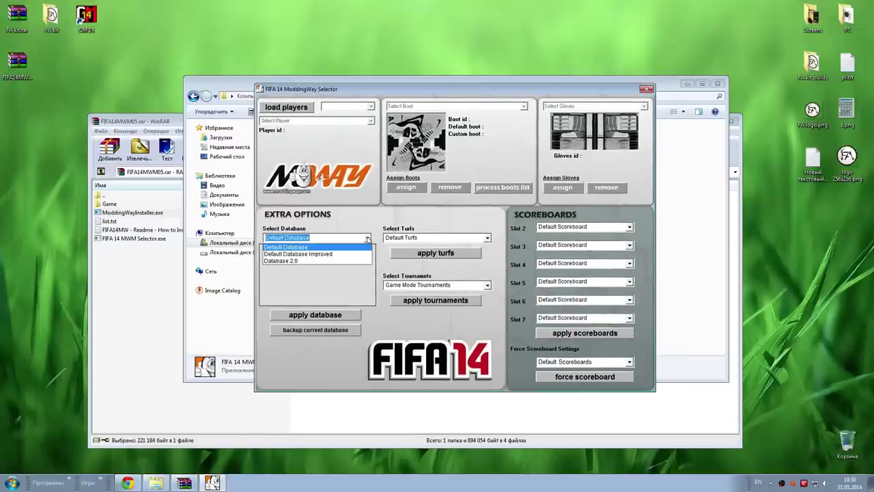
pyautogui.click(363, 224)
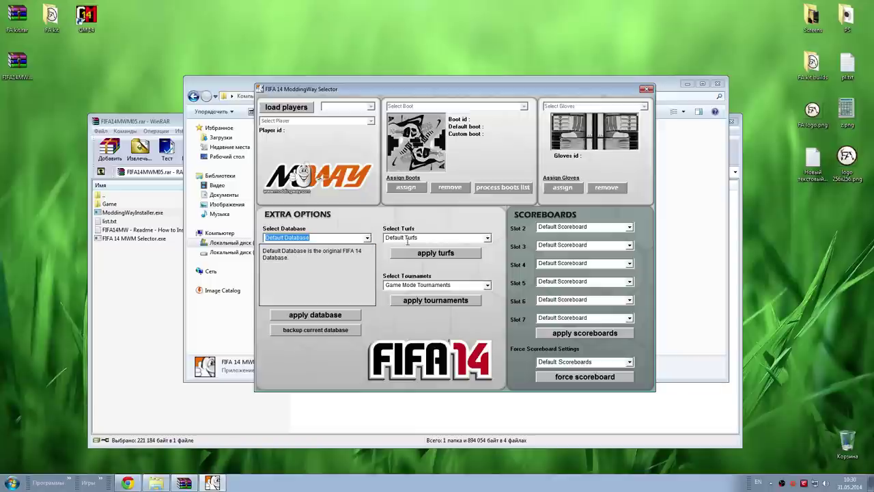
pyautogui.click(487, 238)
pyautogui.click(482, 232)
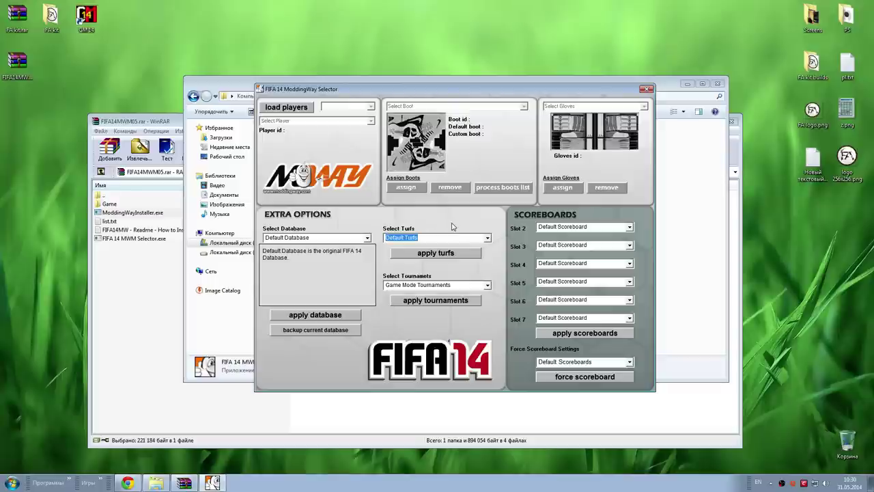
pyautogui.click(486, 236)
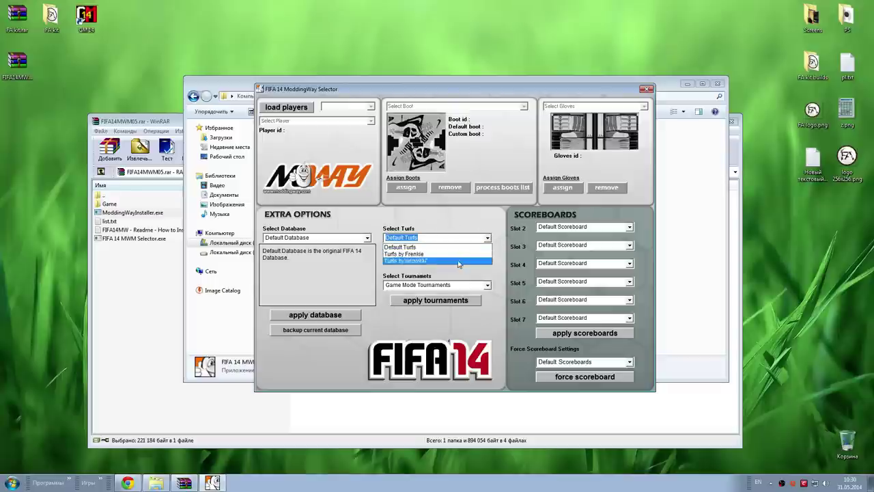
pyautogui.click(443, 222)
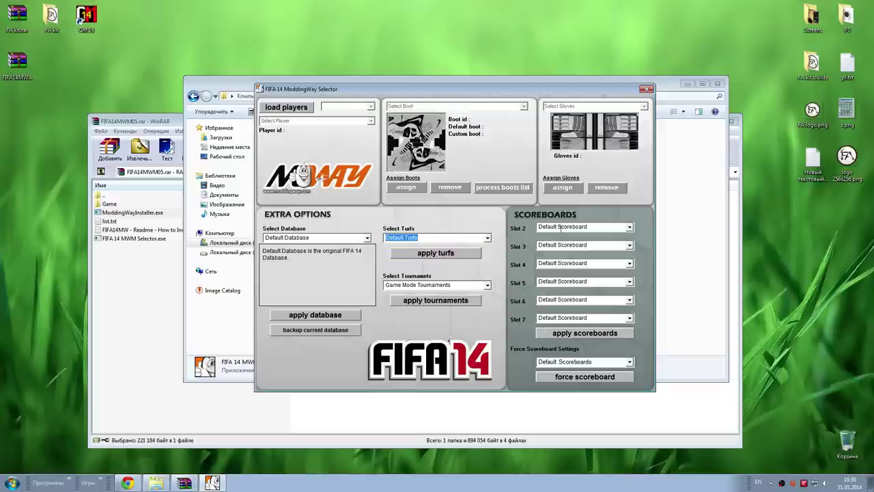
pyautogui.moveTo(609, 92)
pyautogui.mouseDown()
pyautogui.moveTo(588, 114)
pyautogui.moveTo(617, 103)
pyautogui.mouseUp()
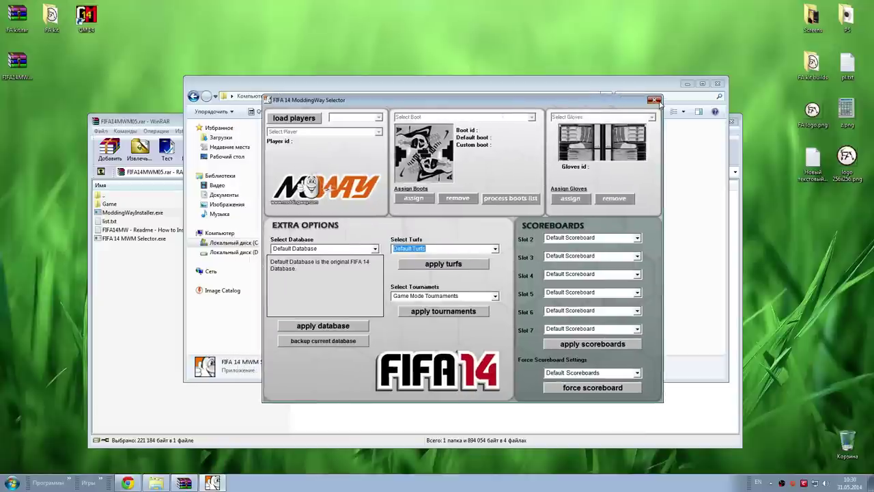
pyautogui.click(654, 100)
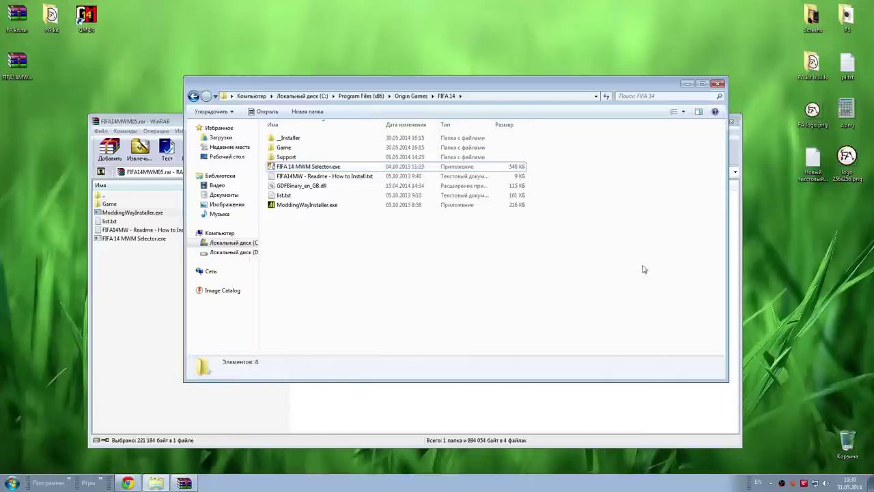
# Close the FIFA 14 game folder and the FIFA14MWM05.rar archive window
pyautogui.click(717, 83)
pyautogui.moveTo(674, 123); pyautogui.dragTo(683, 97)
pyautogui.click(459, 282)
pyautogui.rightClick(399, 266)
pyautogui.click(320, 264)
pyautogui.rightClick(181, 269)
pyautogui.click(166, 260)
pyautogui.rightClick(258, 267)
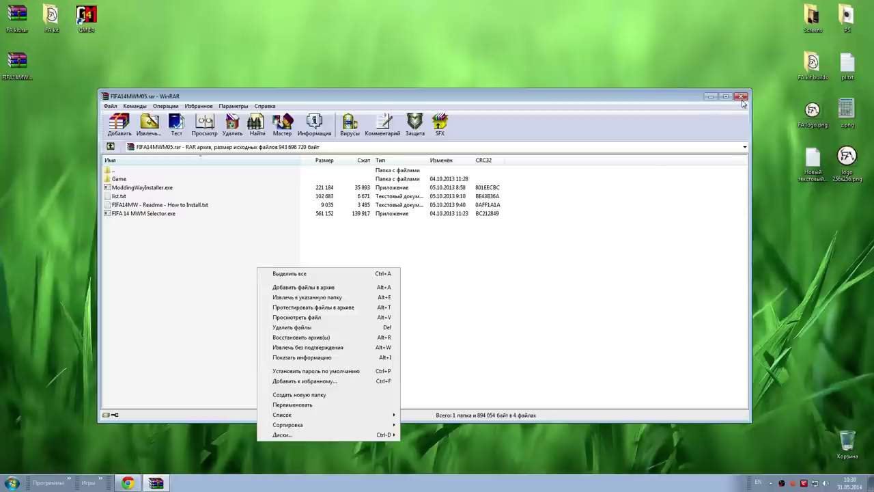
pyautogui.click(547, 19)
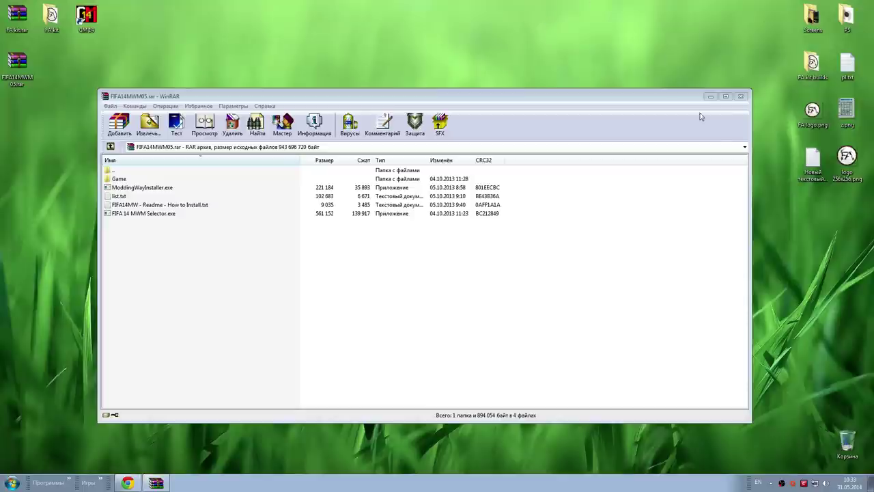
pyautogui.click(740, 95)
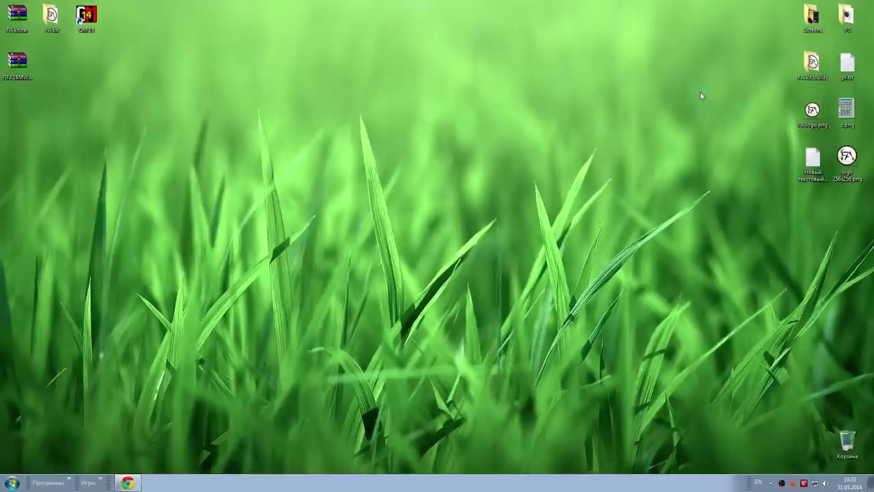
# Open the FA kit folder from the desktop to view its kit folders and logo file
pyautogui.doubleClick(51, 17)
pyautogui.rightClick(309, 199)
pyautogui.click(294, 194)
pyautogui.rightClick(336, 246)
pyautogui.click(310, 226)
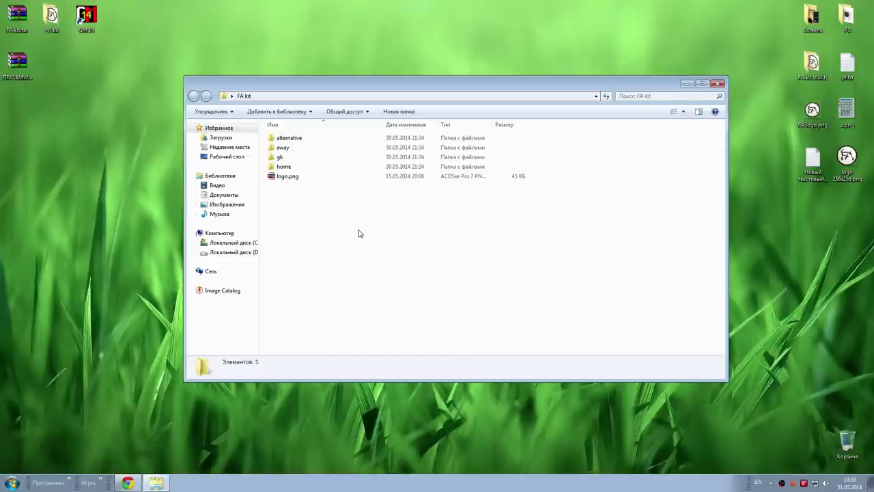
# View logo.png from the FA kit folder in the image viewer and close the viewer
pyautogui.doubleClick(288, 177)
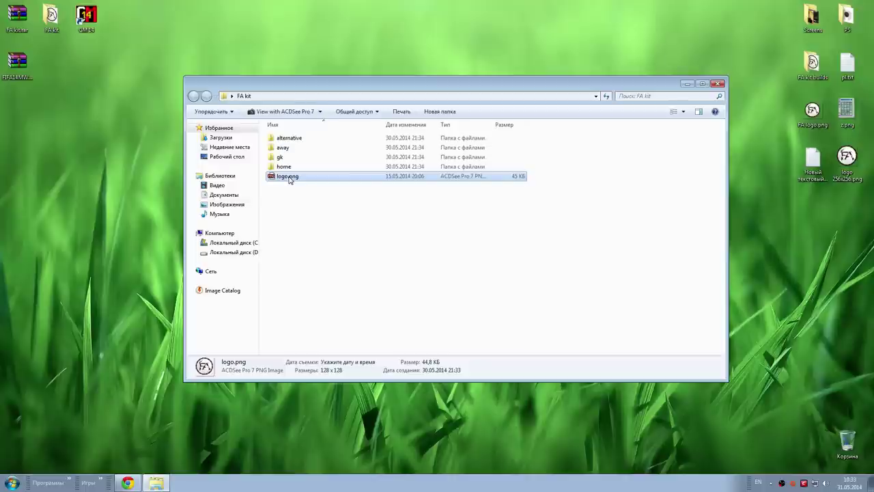
pyautogui.click(869, 5)
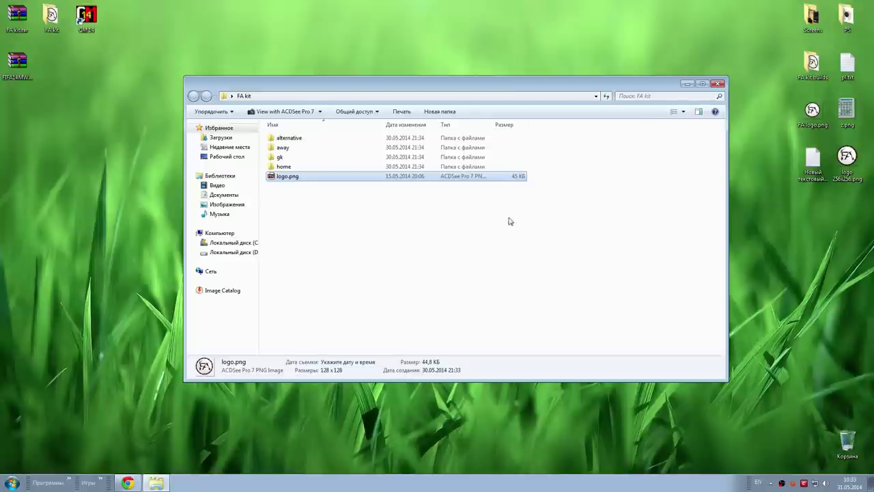
# Move the CM 14 shortcut to an open area of the desktop, apart from the other icons
pyautogui.moveTo(101, 33); pyautogui.dragTo(134, 173)
pyautogui.moveTo(135, 213); pyautogui.dragTo(265, 348)
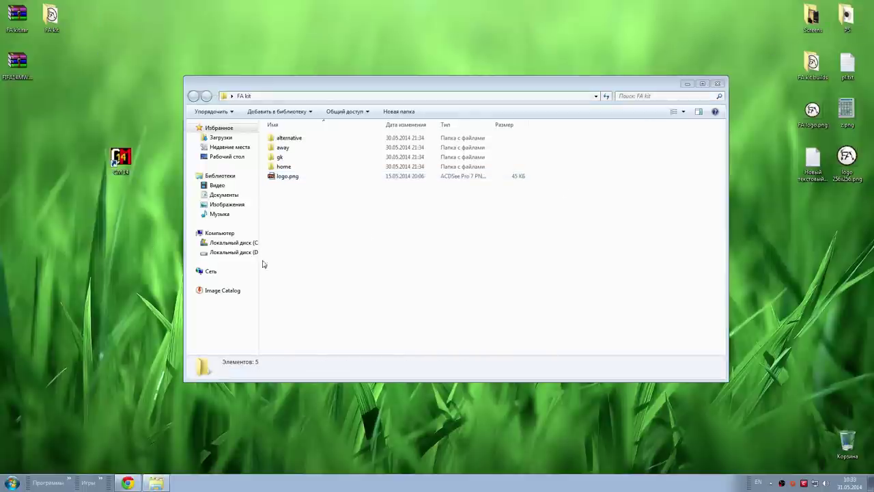
pyautogui.click(399, 270)
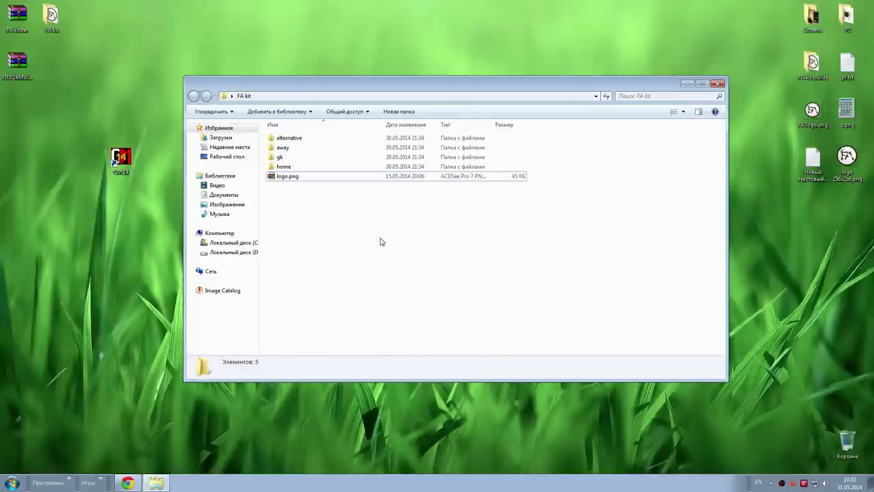
# Open the home folder, enlarge its window, and check the image dimensions of Home shirt.png and Home shorts.png
pyautogui.doubleClick(283, 166)
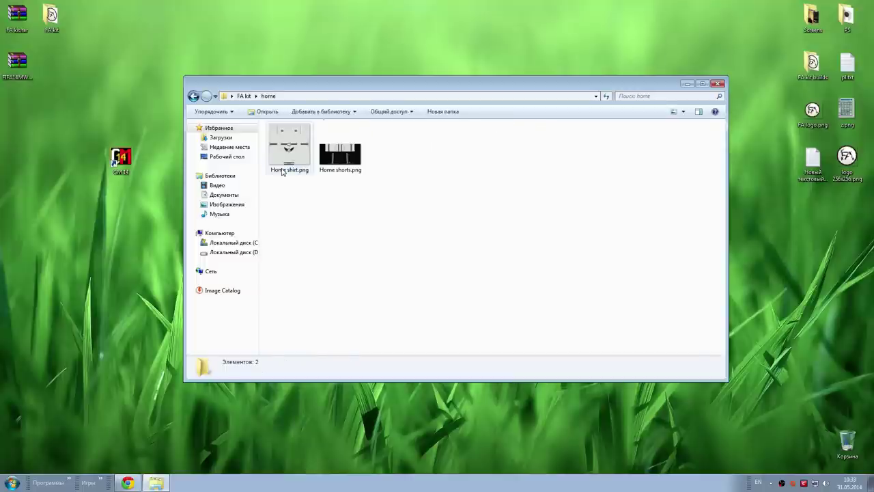
pyautogui.click(295, 161)
pyautogui.moveTo(314, 86); pyautogui.dragTo(316, 64)
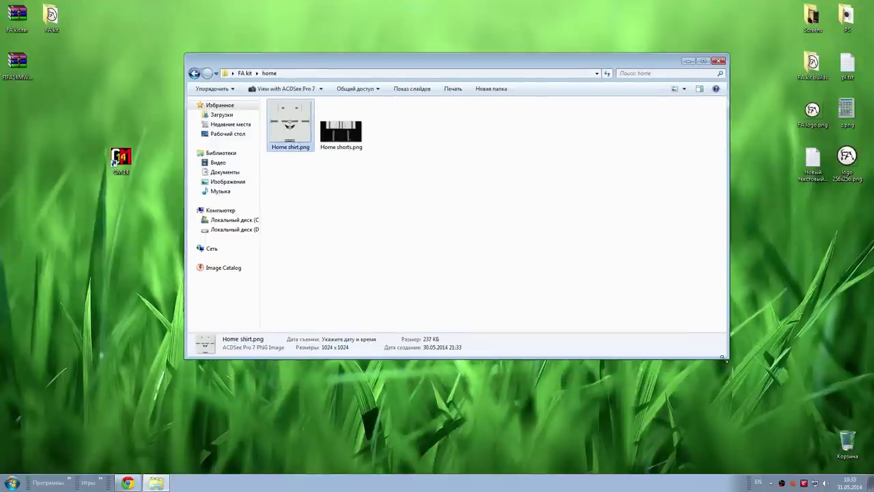
pyautogui.moveTo(723, 357); pyautogui.dragTo(737, 403)
pyautogui.click(388, 318)
pyautogui.click(307, 146)
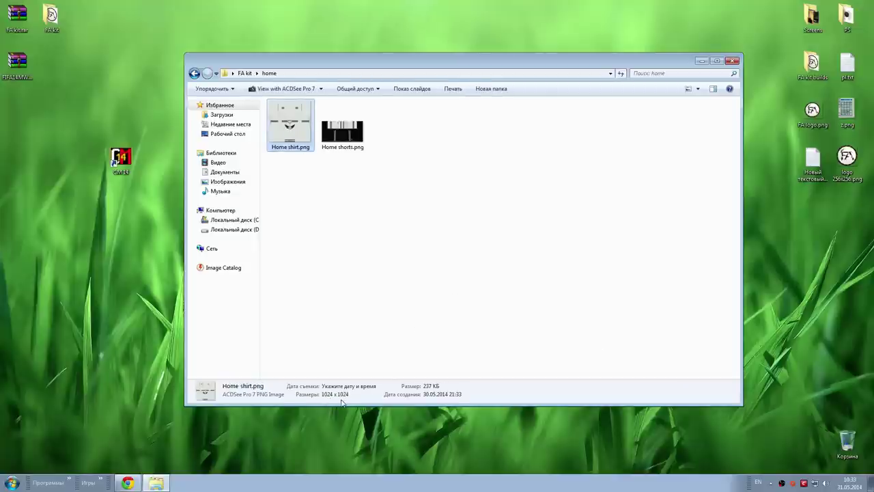
pyautogui.click(342, 130)
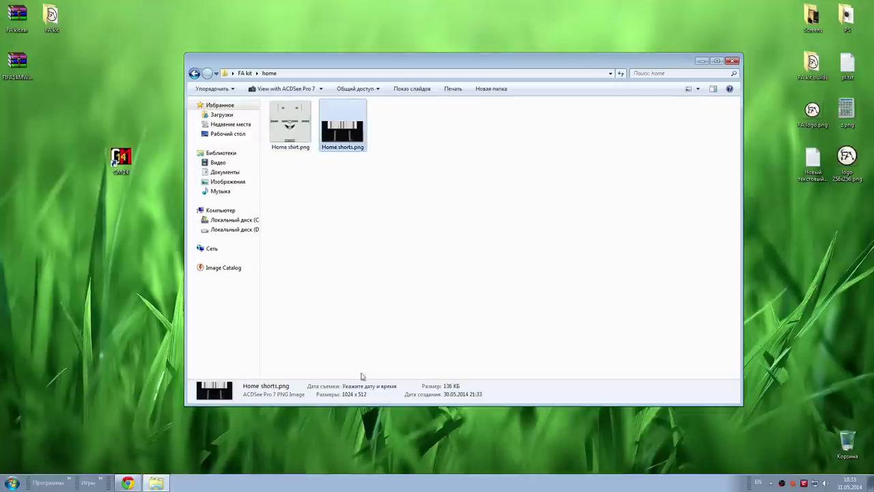
pyautogui.click(373, 200)
# View the Home shirt.png and Home shorts.png textures in the image viewer, and close it
pyautogui.doubleClick(288, 122)
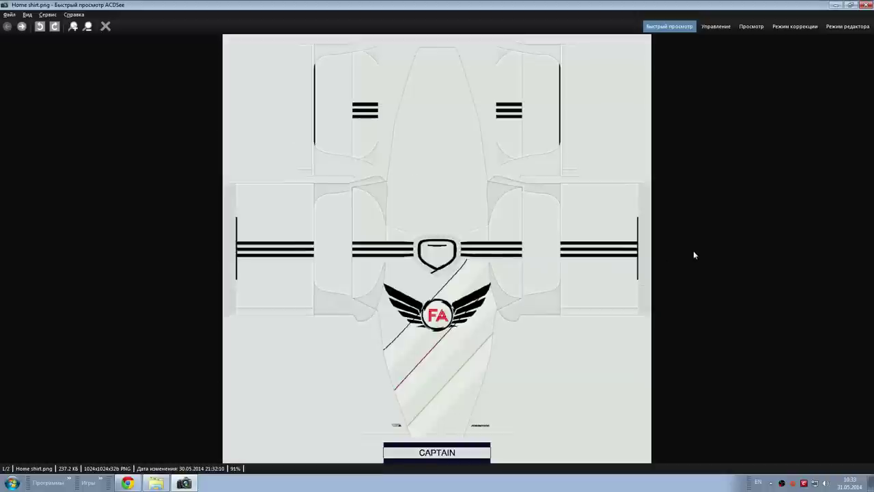
pyautogui.scroll(-1, 707, 195)
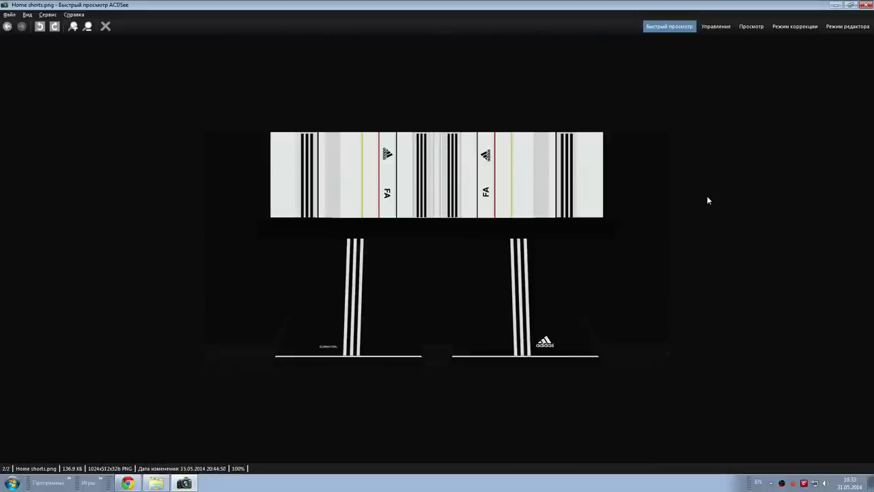
pyautogui.scroll(1, 725, 145)
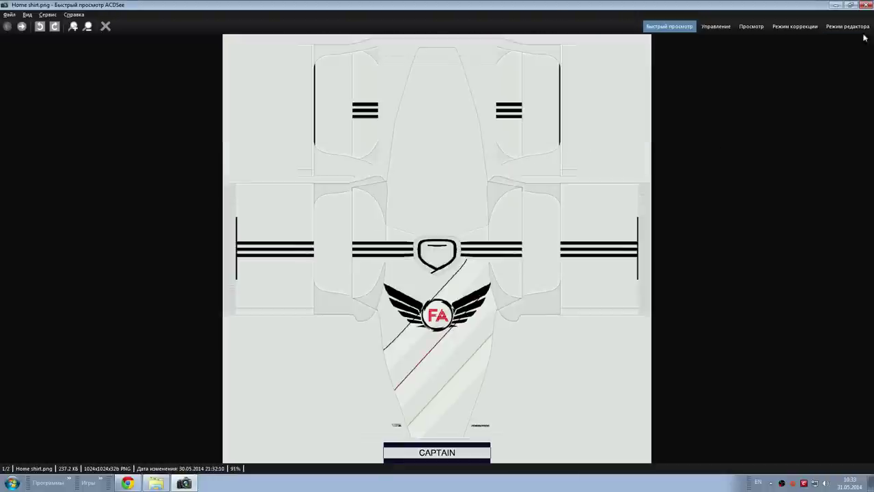
pyautogui.click(867, 5)
# Return to the FA kit folder and view the away shirt and shorts textures from the away folder
pyautogui.click(194, 73)
pyautogui.click(318, 171)
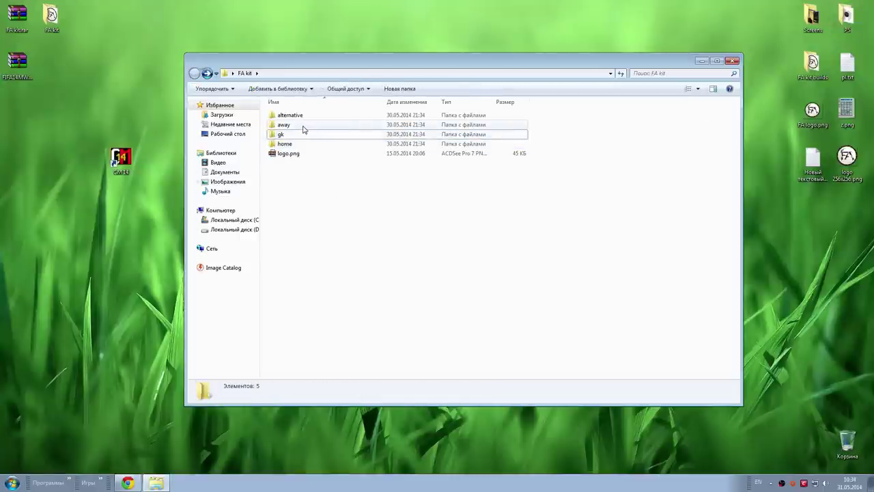
pyautogui.doubleClick(304, 126)
pyautogui.doubleClick(294, 123)
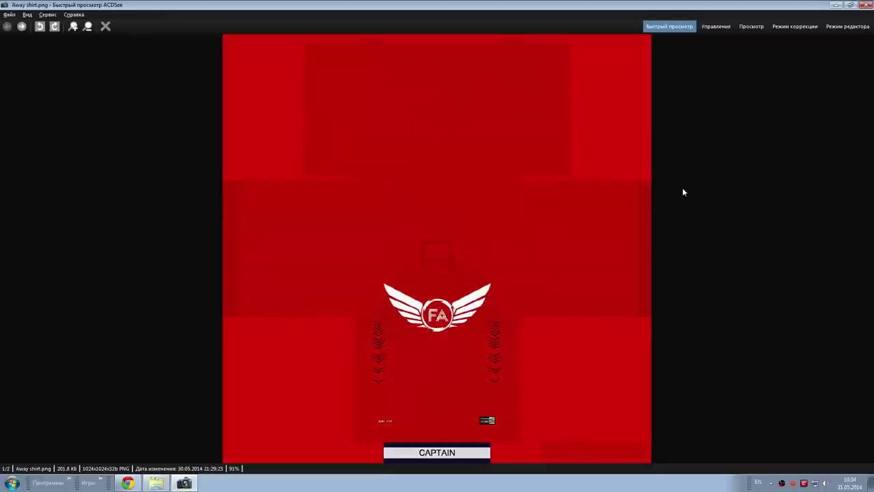
pyautogui.scroll(-1, 683, 191)
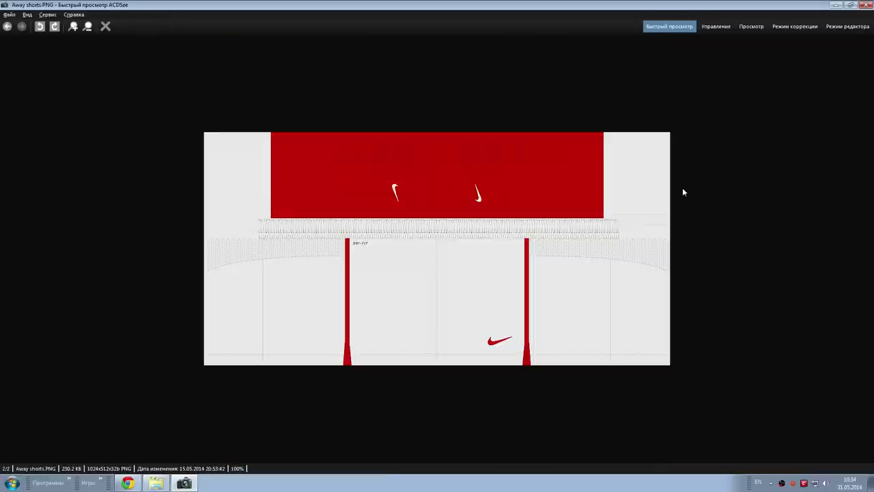
pyautogui.scroll(1, 683, 191)
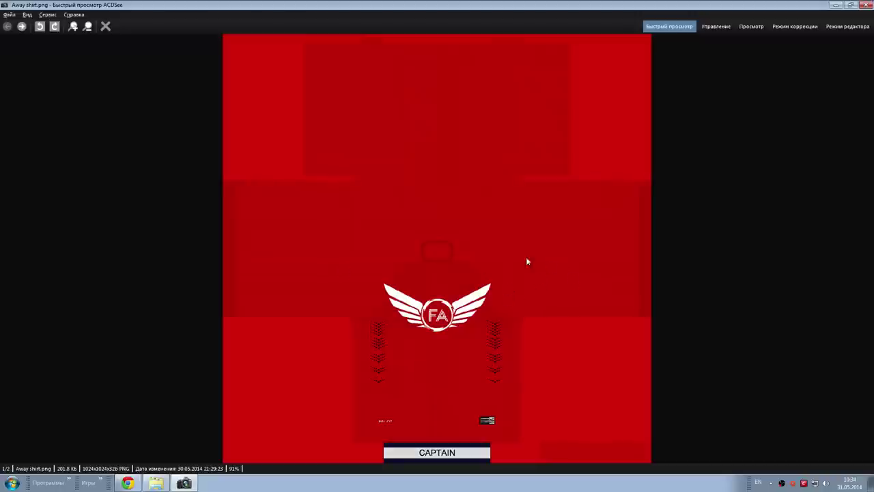
pyautogui.click(867, 4)
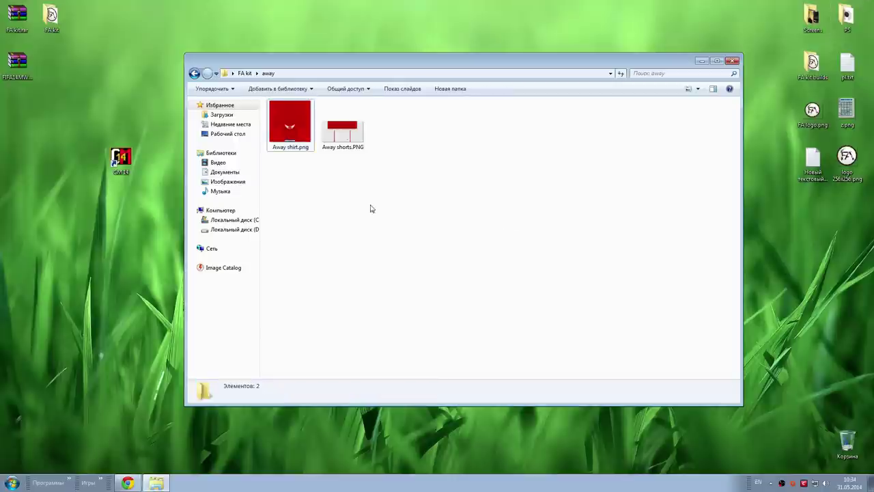
# Go back to the FA kit folder and view the kit textures in the alternative folder
pyautogui.click(194, 73)
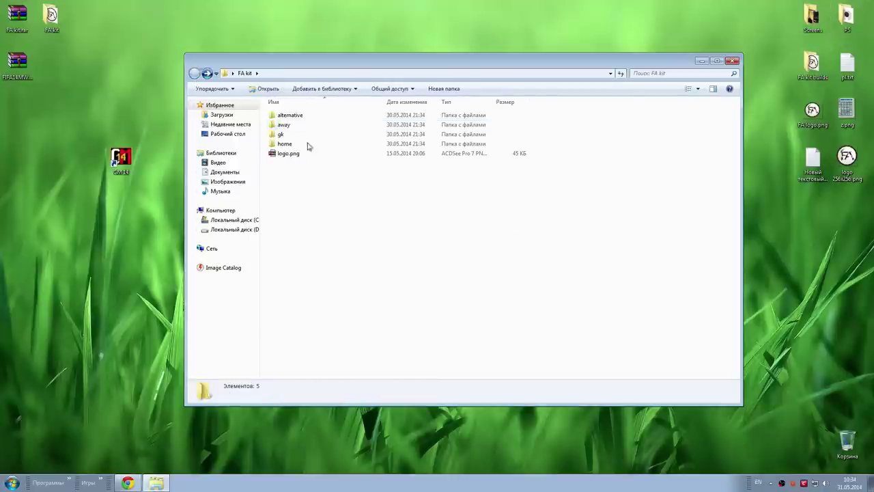
pyautogui.doubleClick(289, 115)
pyautogui.doubleClick(293, 134)
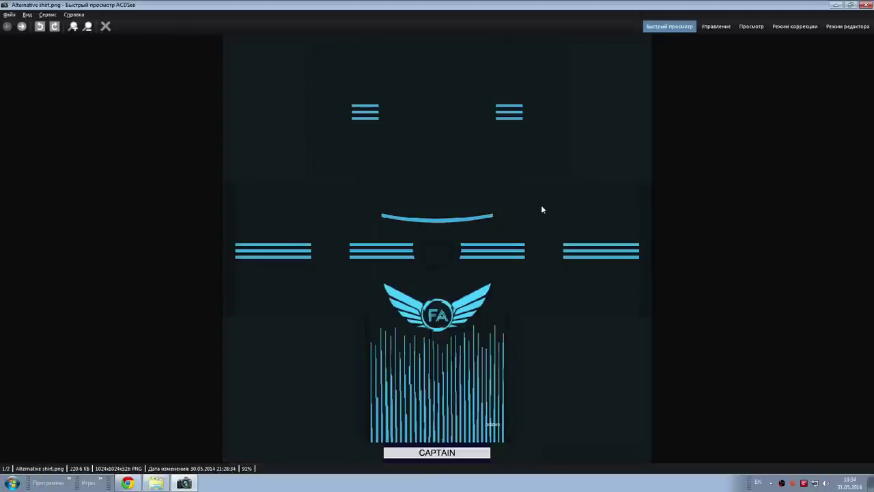
pyautogui.scroll(-1, 829, 51)
pyautogui.press('Escape')
# View the goalkeeper kit textures in the gk folder, and return to the main FA kit folder
pyautogui.click(194, 73)
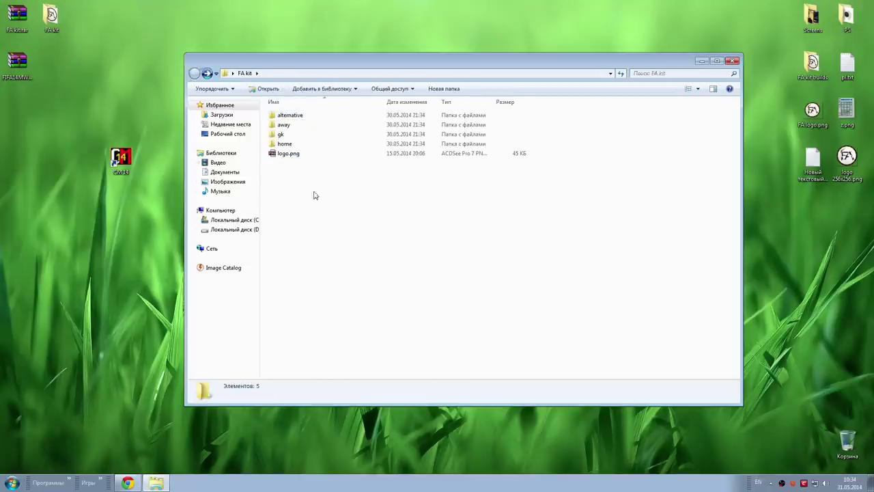
pyautogui.doubleClick(285, 138)
pyautogui.doubleClick(292, 128)
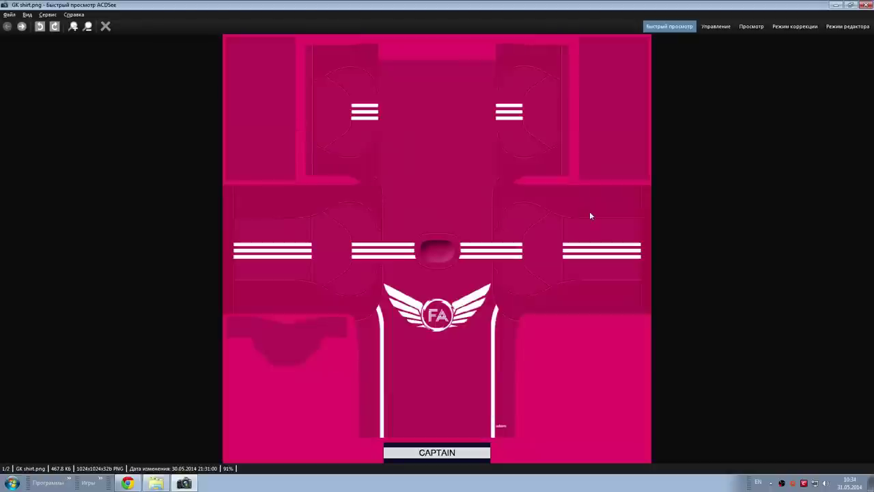
pyautogui.scroll(-1, 590, 211)
pyautogui.scroll(1, 592, 209)
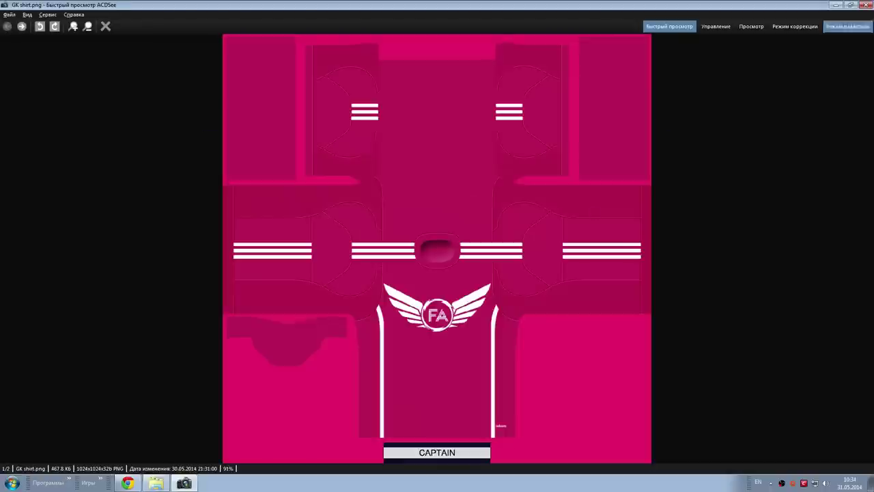
pyautogui.press('Escape')
pyautogui.rightClick(407, 217)
pyautogui.press('Escape')
pyautogui.click(194, 73)
pyautogui.click(332, 225)
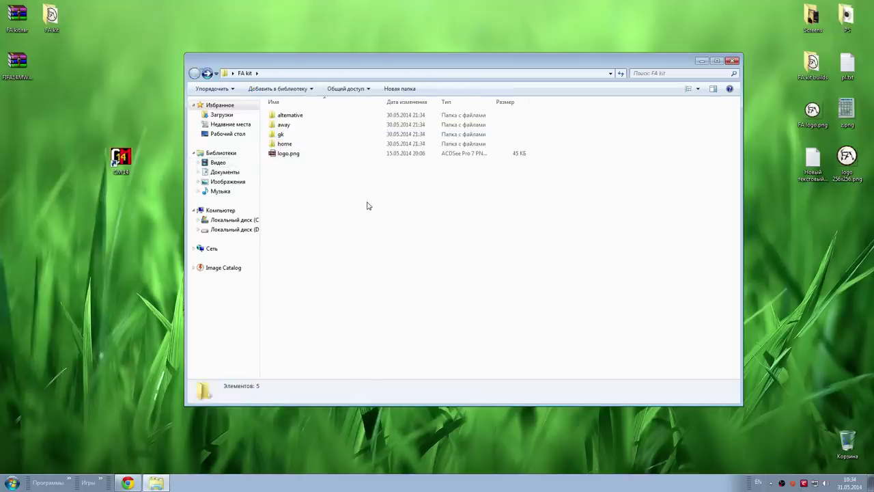
# Switch to Chrome, close the ModdingWay mod page, and browse the vk.com/fifa14patch community down to its kit posts
pyautogui.click(128, 484)
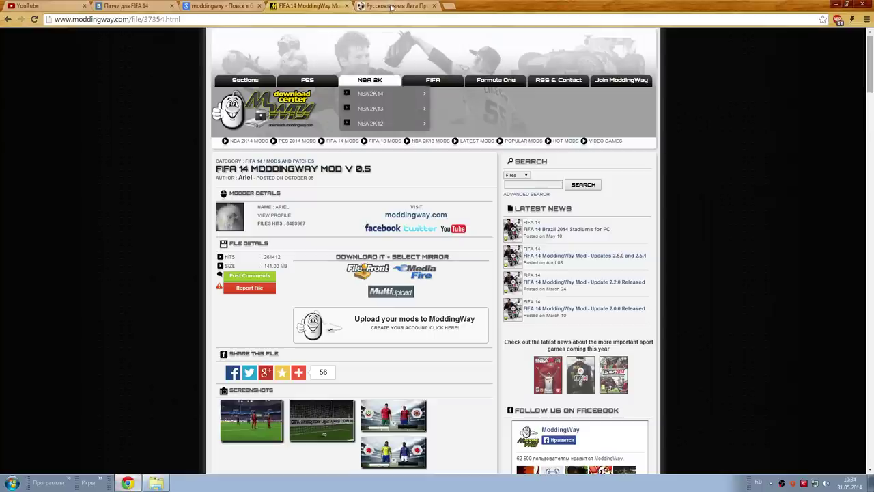
pyautogui.click(346, 6)
pyautogui.click(129, 6)
pyautogui.scroll(-3, 560, 251)
pyautogui.scroll(15, 560, 251)
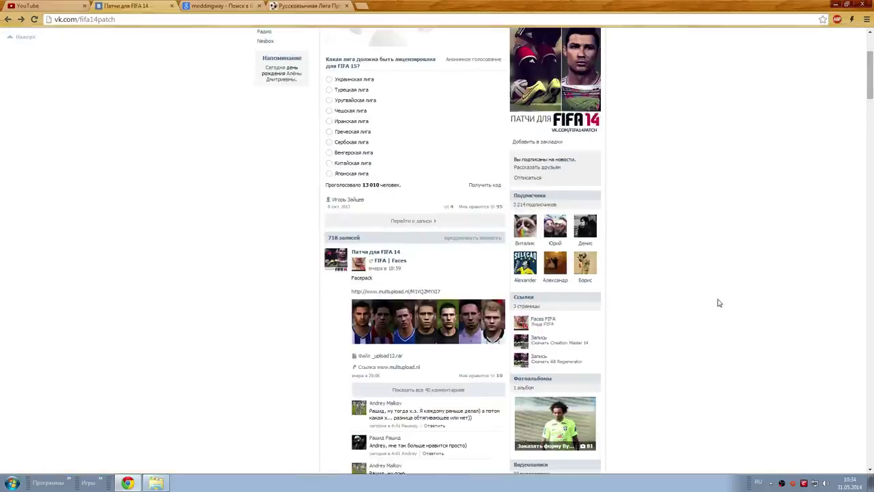
pyautogui.scroll(-5, 719, 303)
pyautogui.scroll(-5, 719, 303)
pyautogui.scroll(-7, 718, 303)
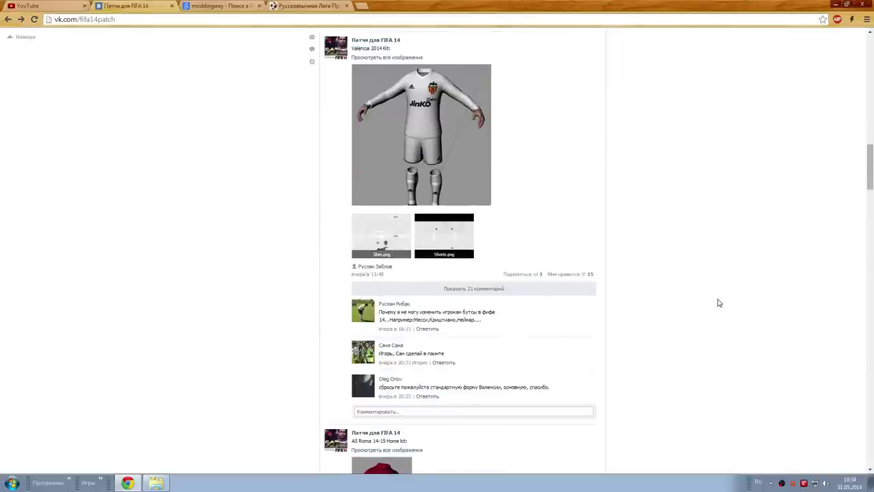
# Open the shirt texture from the AS Roma 14-15 home kit post, examine it, and close its tab
pyautogui.click(388, 316)
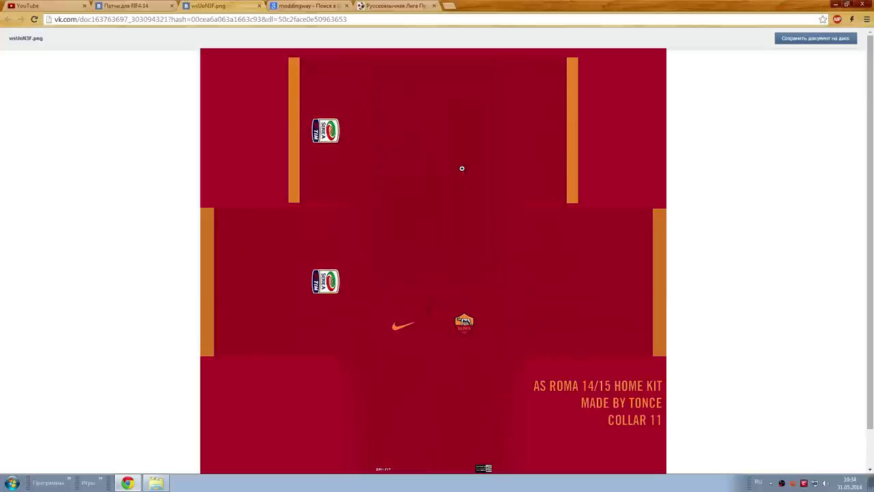
pyautogui.scroll(1, 639, 247)
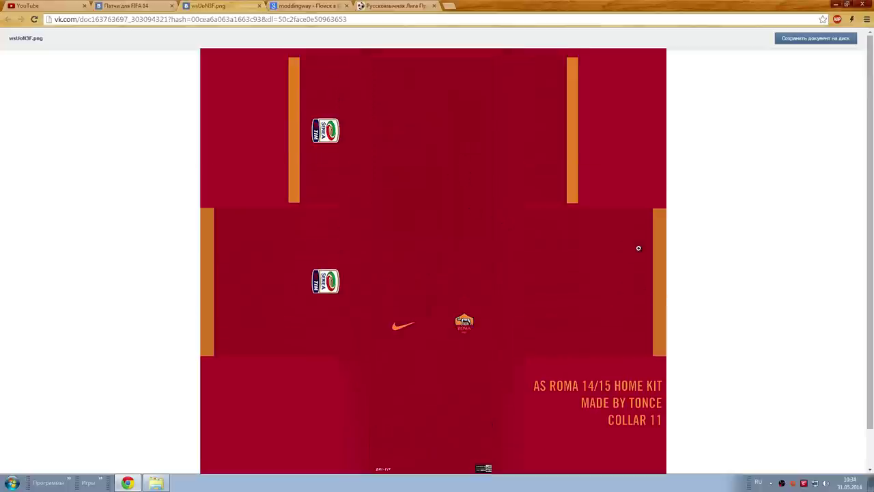
pyautogui.click(259, 6)
# Close the FIFA 14 patches community and moddingway search tabs, and minimize the browser
pyautogui.click(172, 6)
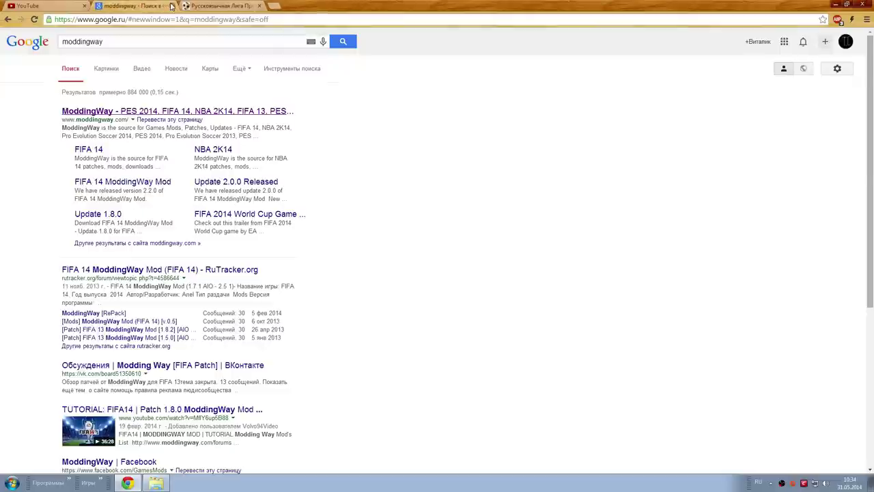
pyautogui.click(172, 6)
pyautogui.click(834, 4)
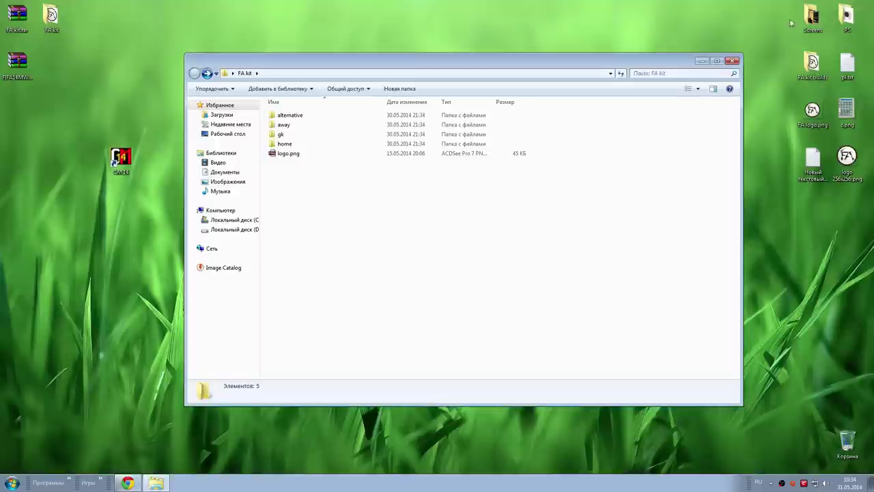
# Close the FA kit folder and launch Creation Master 14 from the desktop in a maximized window
pyautogui.click(732, 61)
pyautogui.rightClick(242, 200)
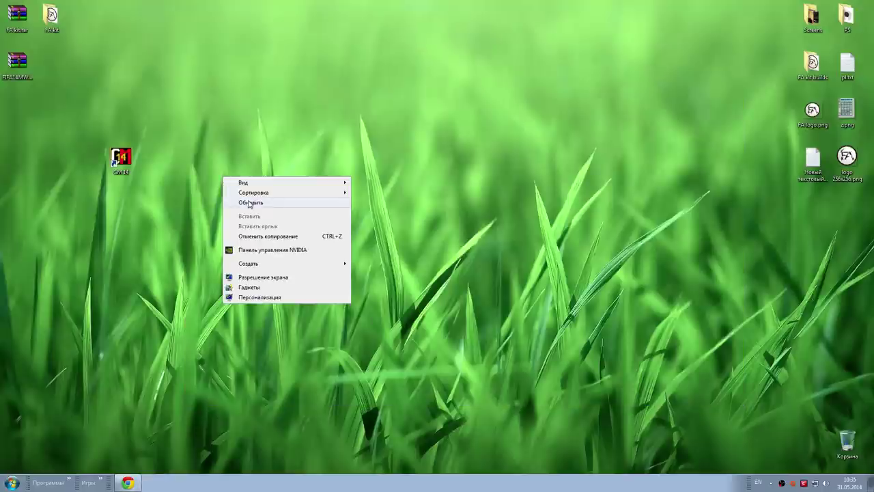
pyautogui.click(270, 224)
pyautogui.click(121, 157)
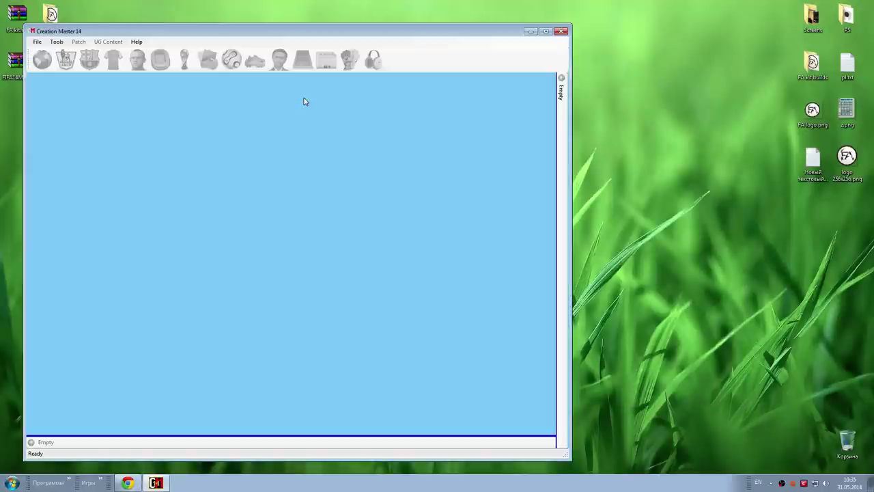
pyautogui.click(545, 31)
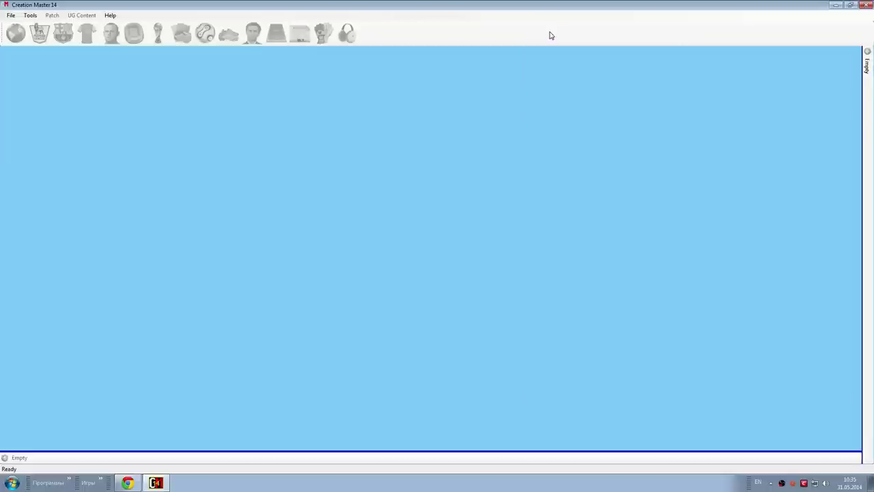
# Check the Creation Master 14 version in its About information and close the dialog
pyautogui.click(116, 14)
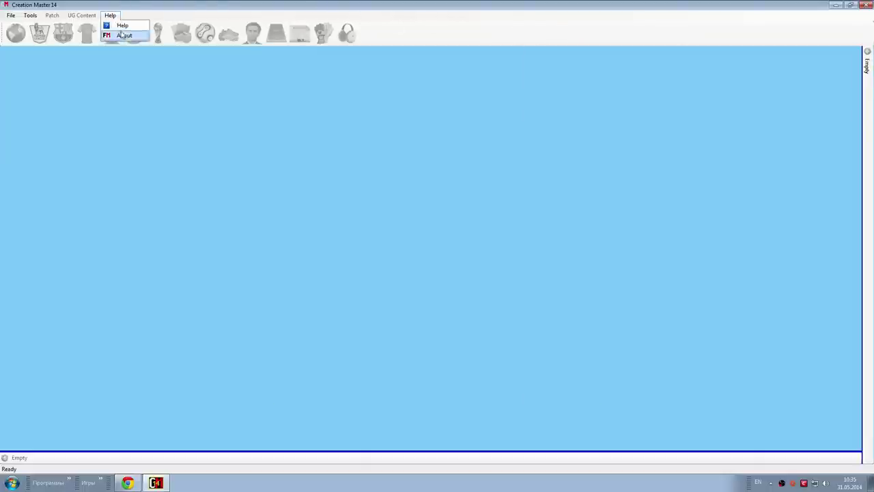
pyautogui.click(123, 35)
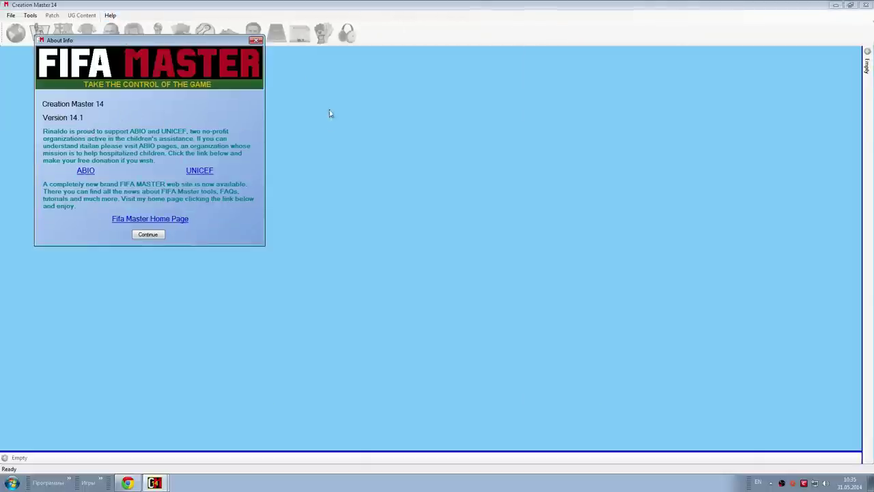
pyautogui.click(256, 40)
# Load the FIFA 14 game data and open the kit editor
pyautogui.click(11, 15)
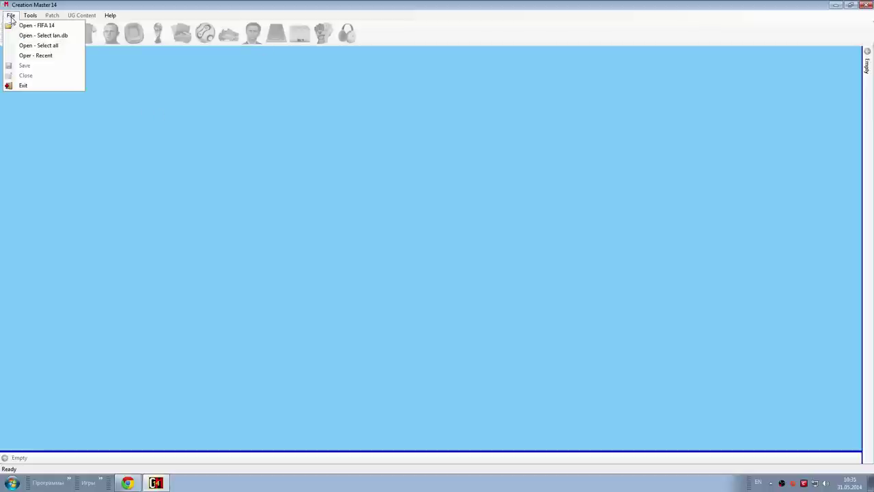
pyautogui.click(40, 27)
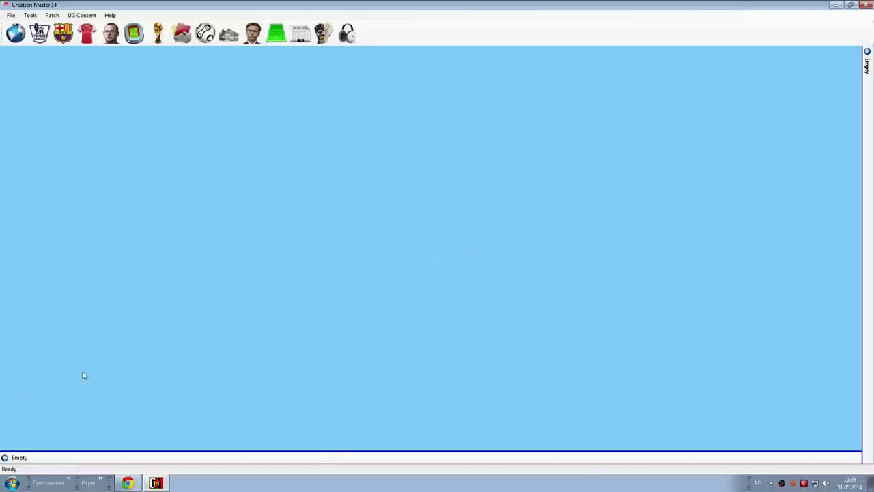
pyautogui.click(86, 36)
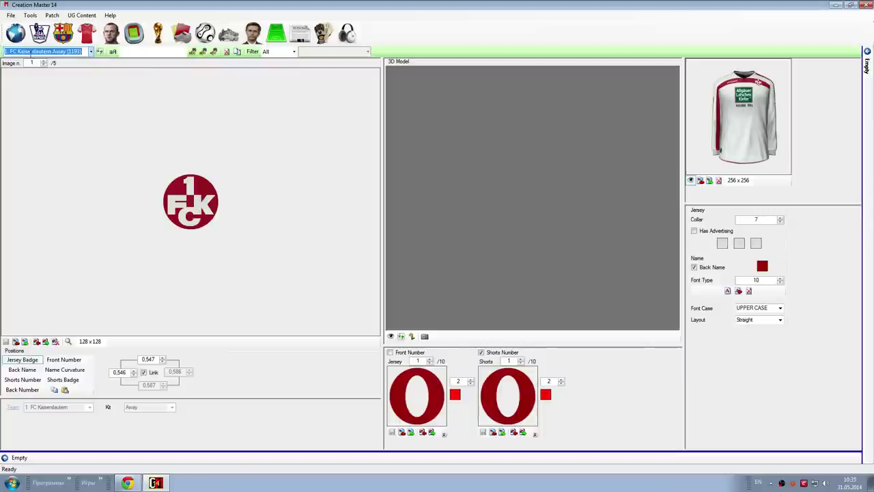
# Select the Fulham Away (587) kit and show it in the 3D model preview
pyautogui.write('fulham Away (587')
pyautogui.click(91, 52)
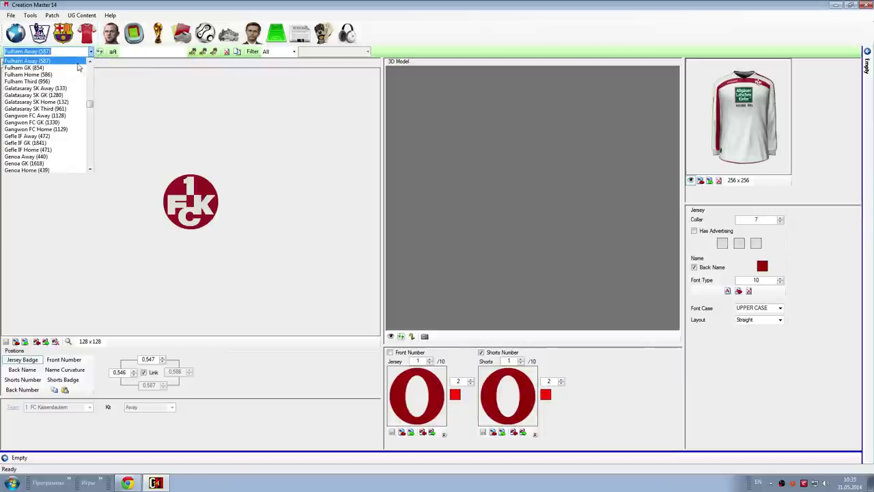
pyautogui.scroll(1, 77, 68)
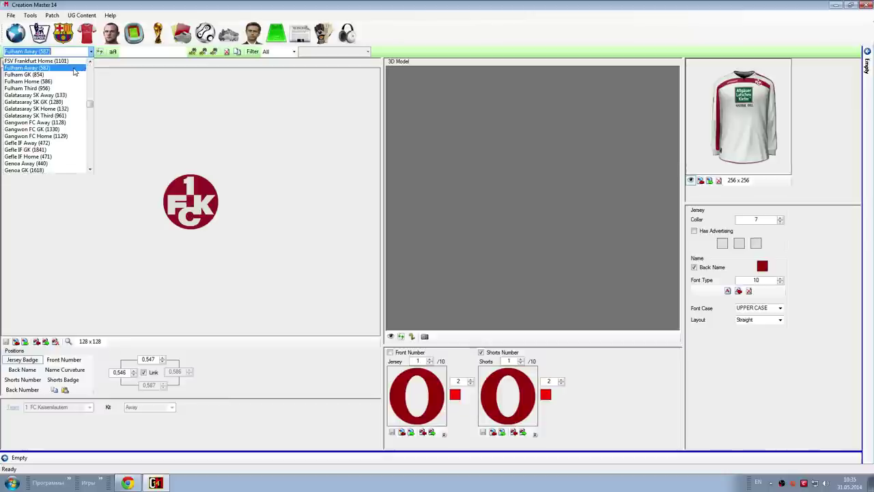
pyautogui.click(74, 69)
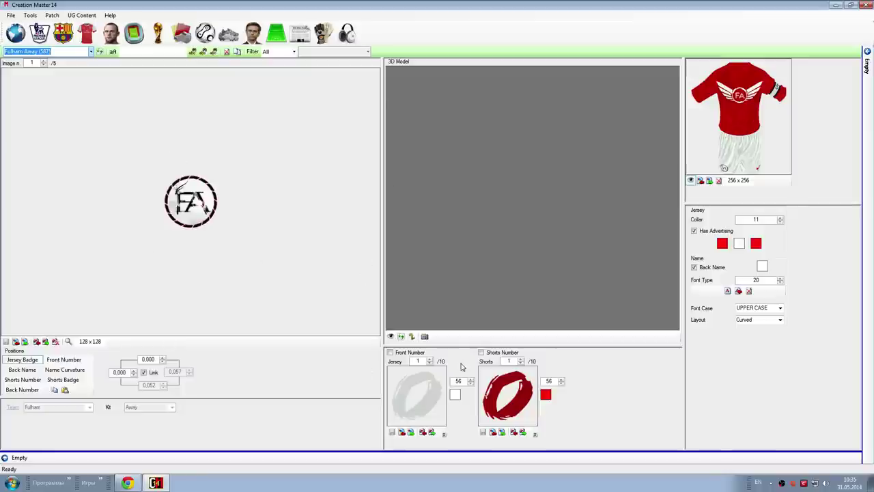
pyautogui.click(390, 336)
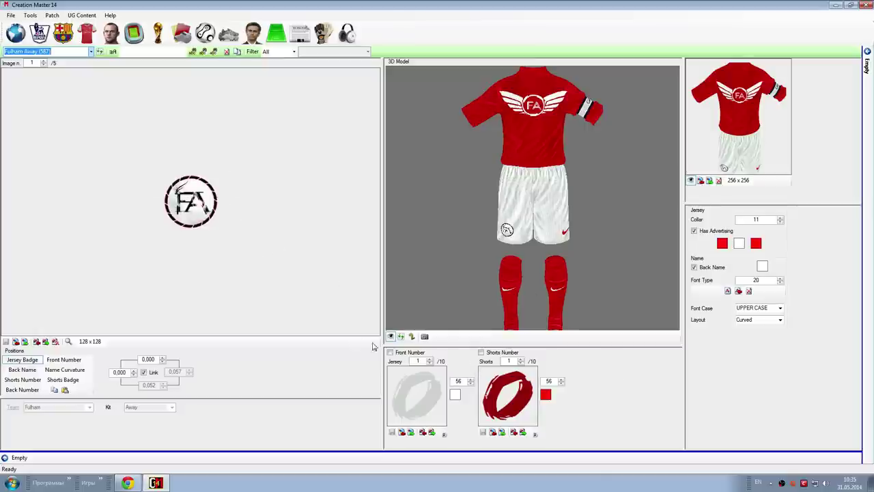
pyautogui.moveTo(542, 270)
pyautogui.mouseDown()
pyautogui.moveTo(485, 267)
pyautogui.moveTo(427, 235)
pyautogui.moveTo(429, 249)
pyautogui.moveTo(545, 274)
pyautogui.moveTo(532, 278)
pyautogui.mouseUp()
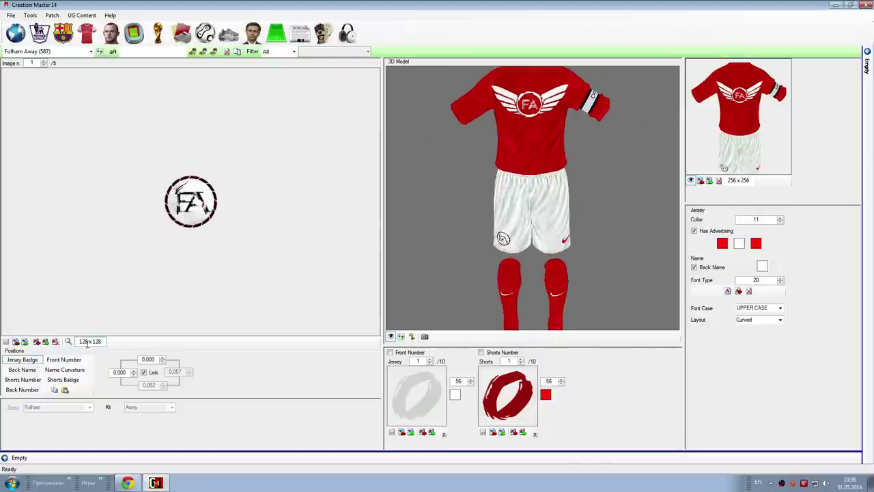
# Import logo.png from the FA kit folder on the desktop as the badge, image 1, of the Fulham away kit
pyautogui.moveTo(102, 342); pyautogui.dragTo(86, 340)
pyautogui.click(119, 345)
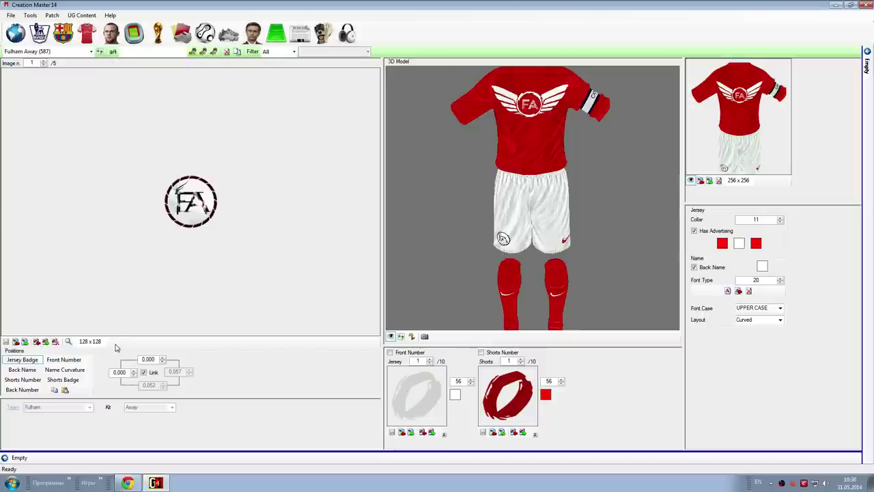
pyautogui.click(17, 342)
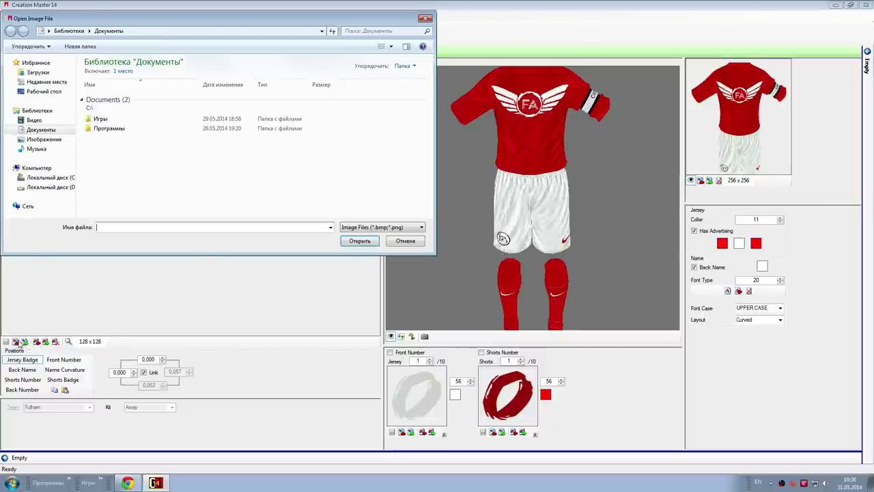
pyautogui.click(44, 90)
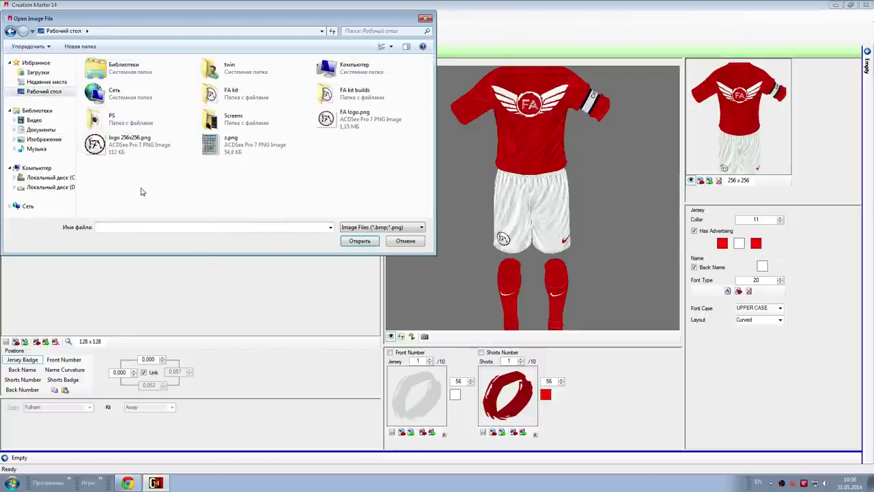
pyautogui.doubleClick(230, 91)
pyautogui.click(116, 110)
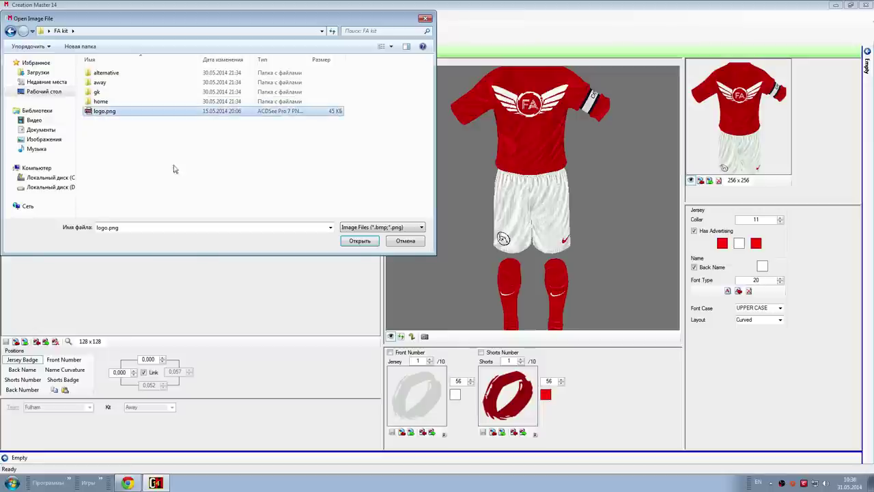
pyautogui.click(359, 240)
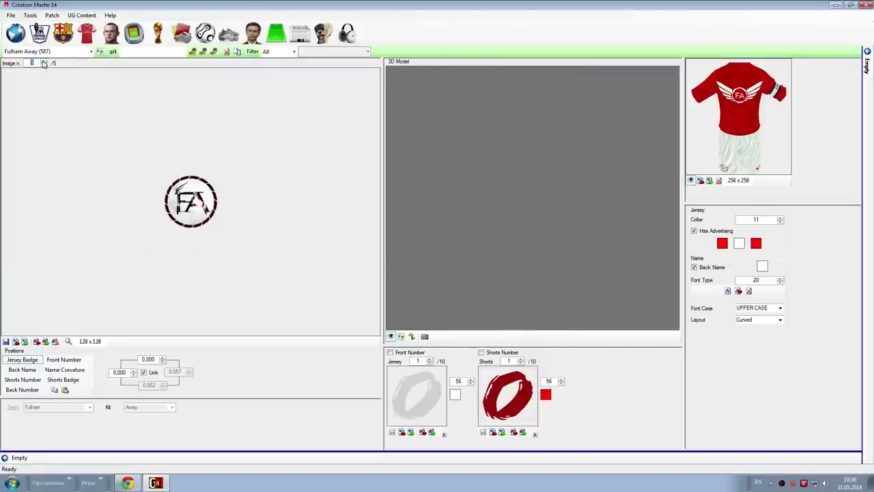
# Import the shirt texture from the FA kit's away folder into image 2 of the kit
pyautogui.click(44, 61)
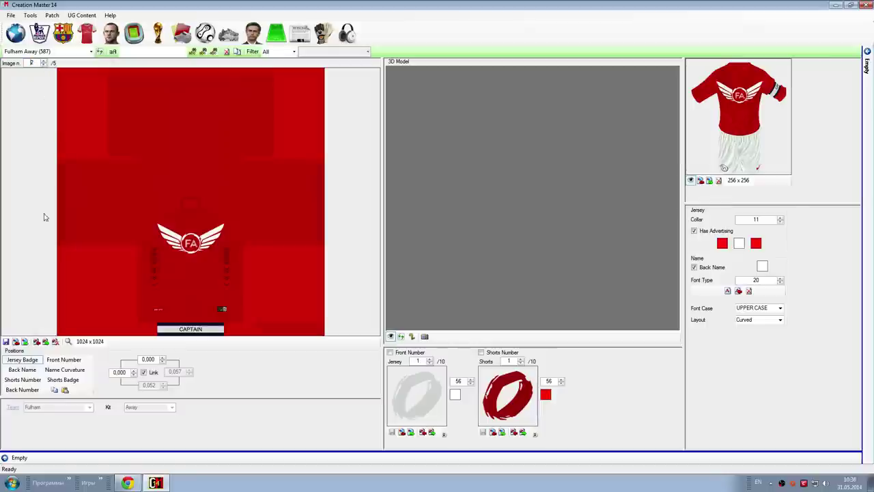
pyautogui.click(16, 343)
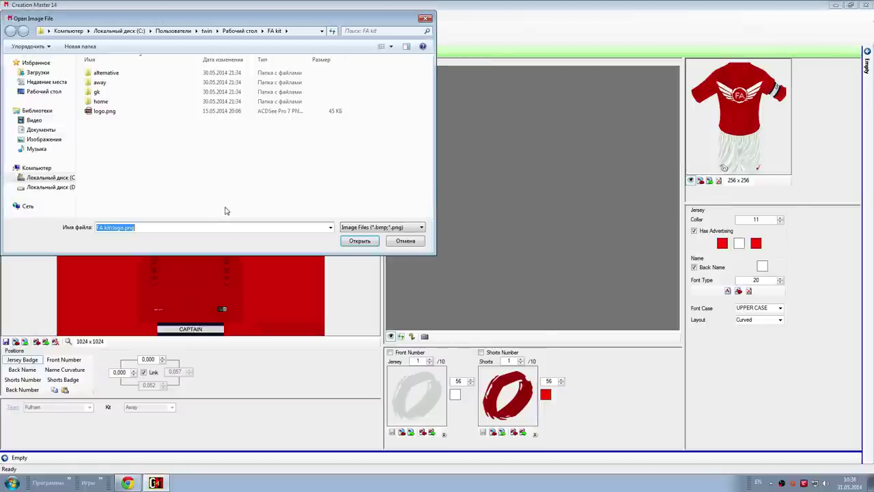
pyautogui.doubleClick(113, 84)
pyautogui.click(111, 87)
pyautogui.click(360, 240)
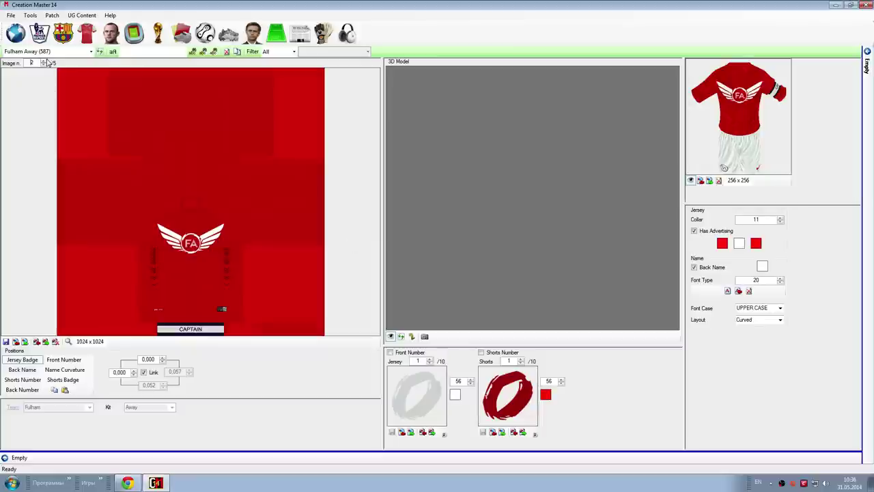
# Look through the remaining kit images and import the away folder's shorts and socks texture into image 4
pyautogui.click(44, 60)
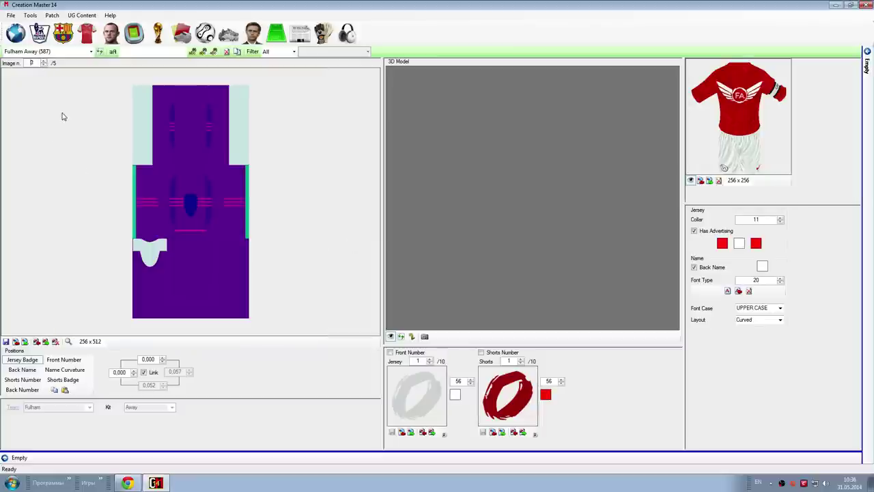
pyautogui.click(45, 60)
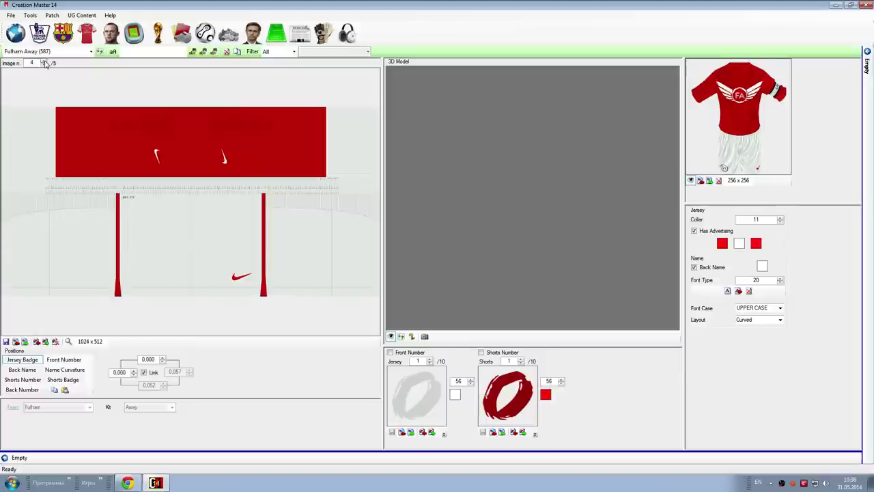
pyautogui.click(45, 61)
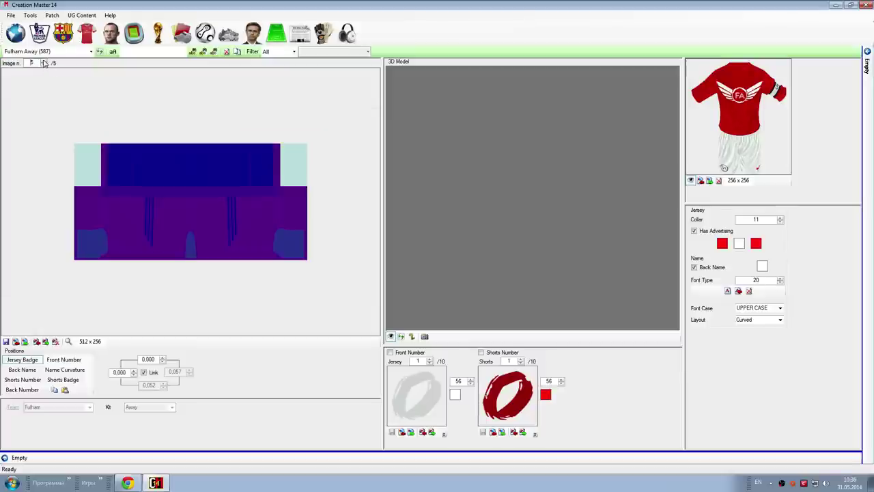
pyautogui.click(45, 65)
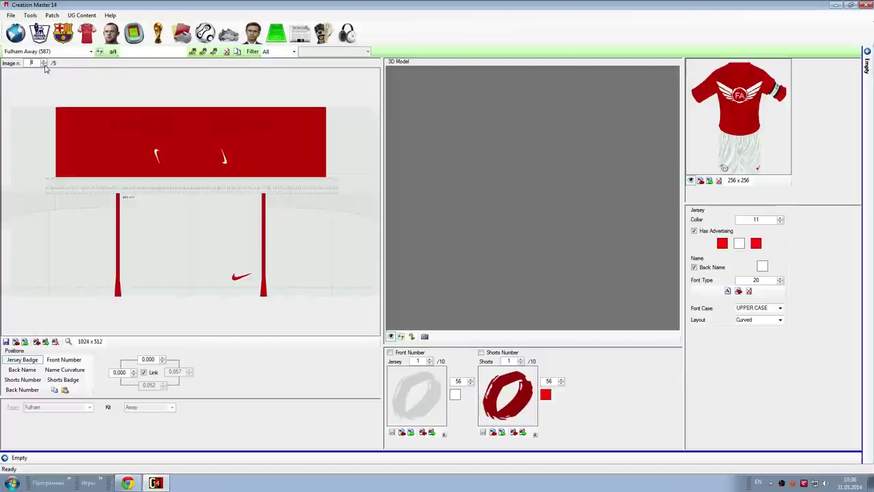
pyautogui.click(44, 65)
pyautogui.click(44, 61)
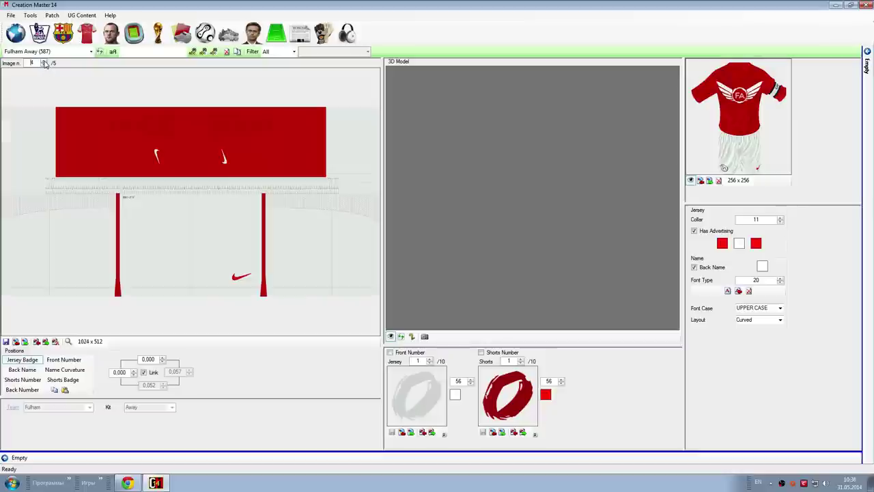
pyautogui.click(15, 341)
pyautogui.click(156, 82)
pyautogui.click(359, 241)
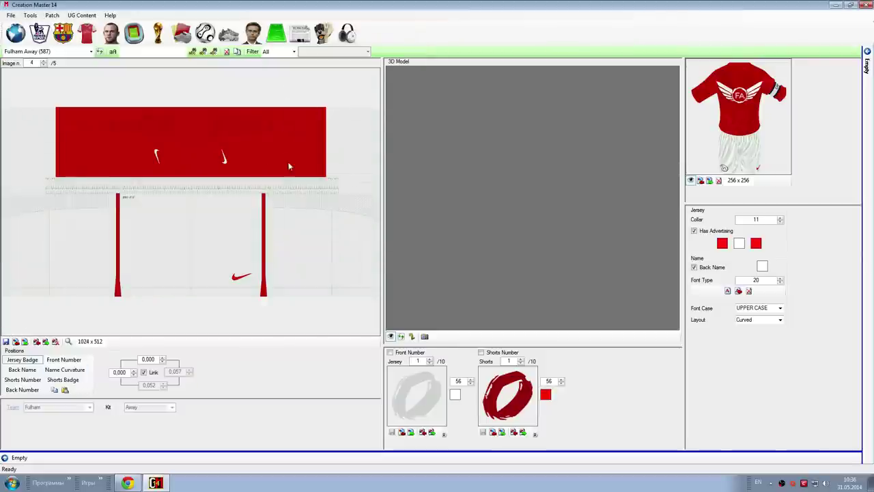
# Show the imported textures on the 3D model and review the badge and shirt images, 1 and 2
pyautogui.click(392, 336)
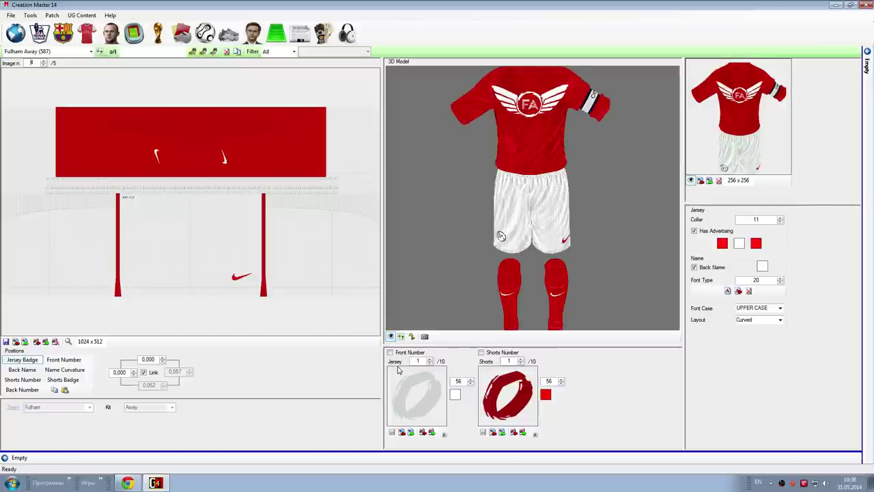
pyautogui.moveTo(533, 205); pyautogui.dragTo(556, 215)
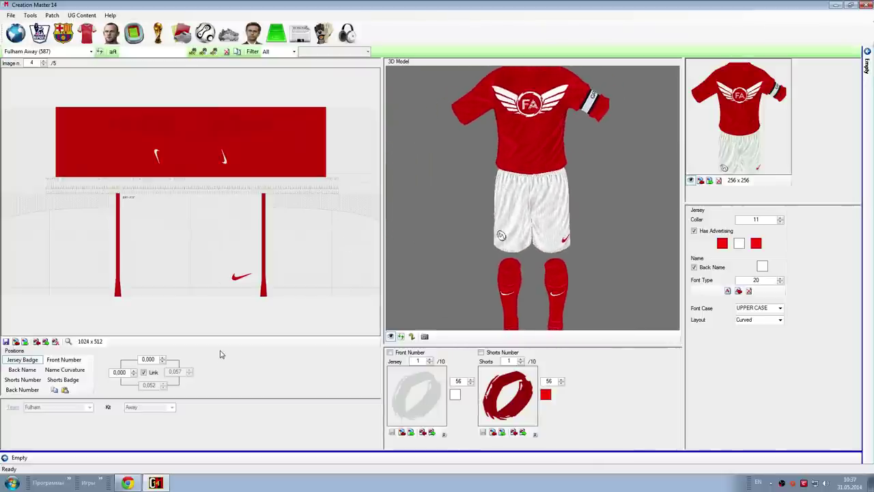
pyautogui.click(43, 64)
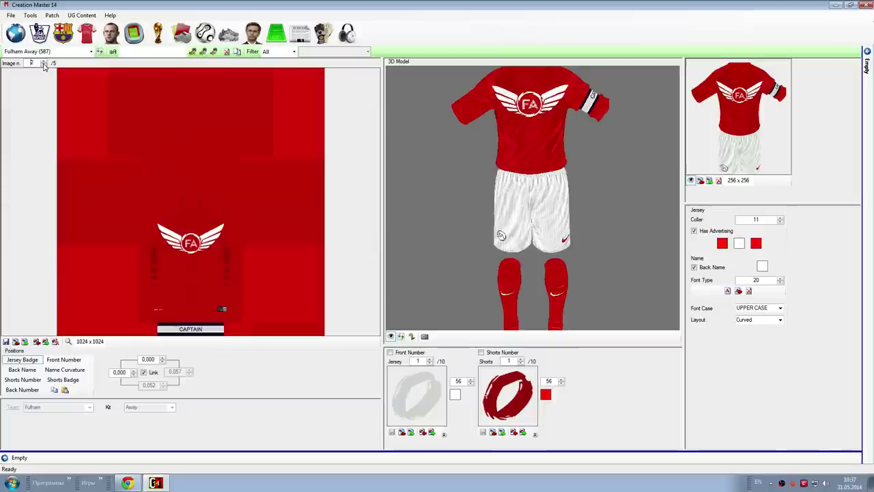
pyautogui.click(43, 65)
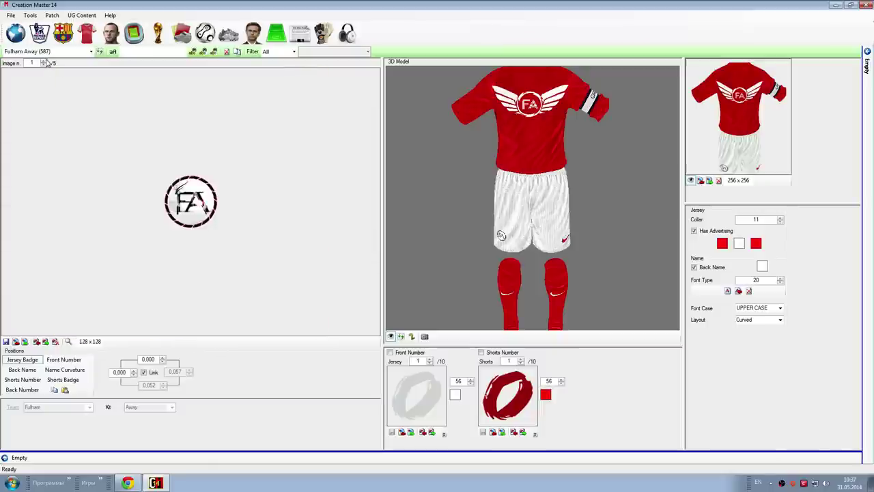
pyautogui.click(44, 60)
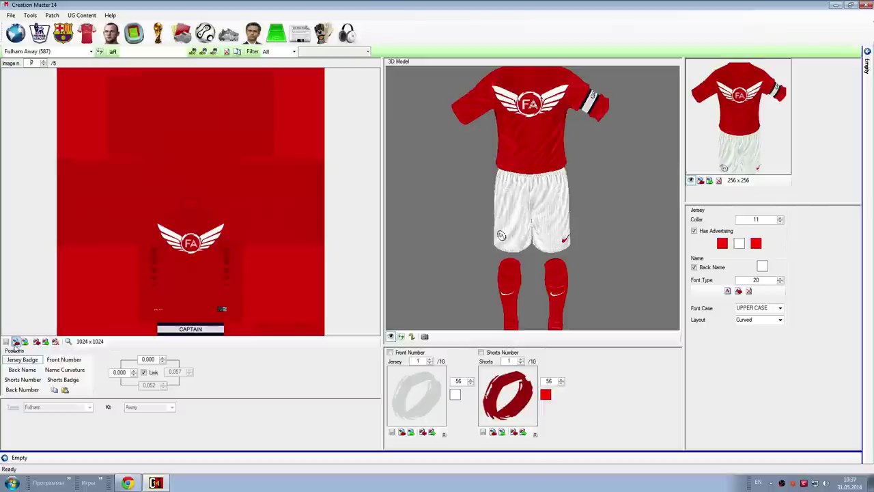
pyautogui.click(43, 65)
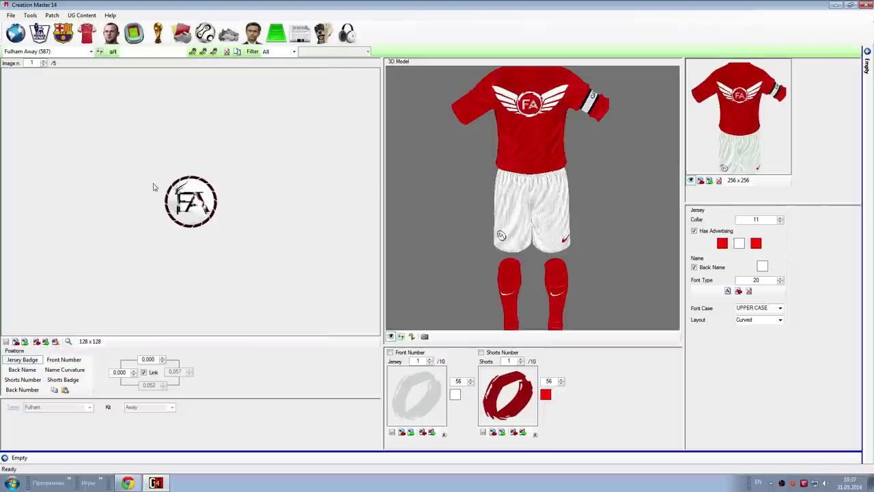
pyautogui.click(43, 61)
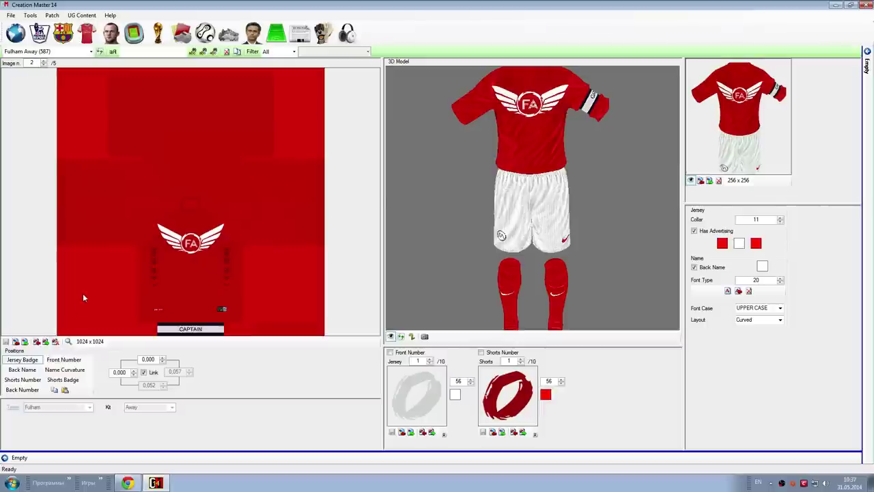
# Display the jersey badge and back name position values and examine the front and back of the 3D kit
pyautogui.click(33, 362)
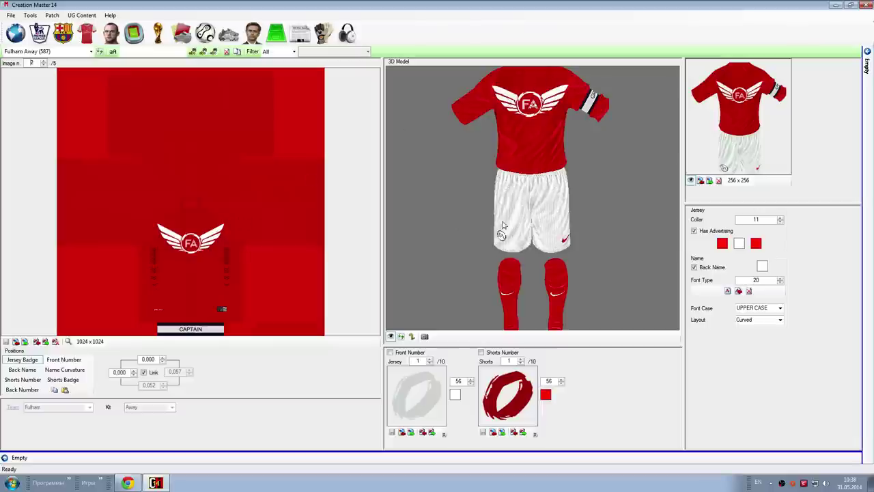
pyautogui.moveTo(548, 209); pyautogui.dragTo(554, 261)
pyautogui.click(15, 368)
pyautogui.moveTo(559, 270); pyautogui.dragTo(425, 256)
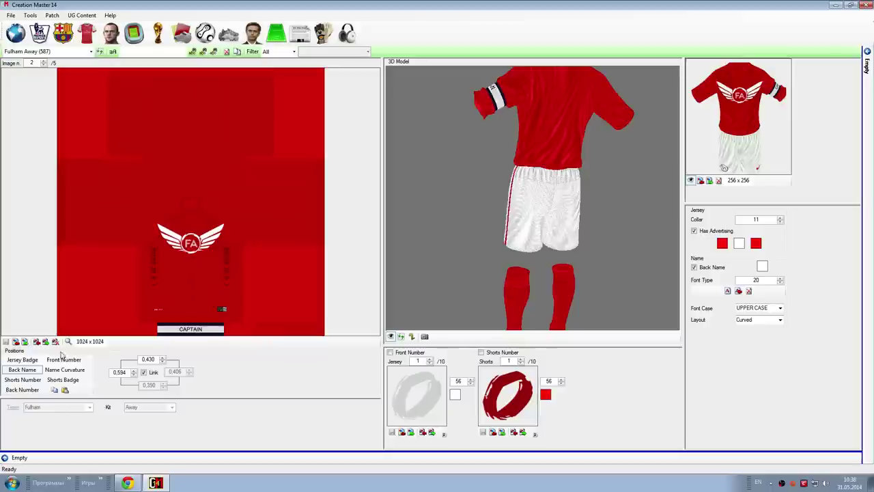
pyautogui.moveTo(485, 298); pyautogui.dragTo(626, 310)
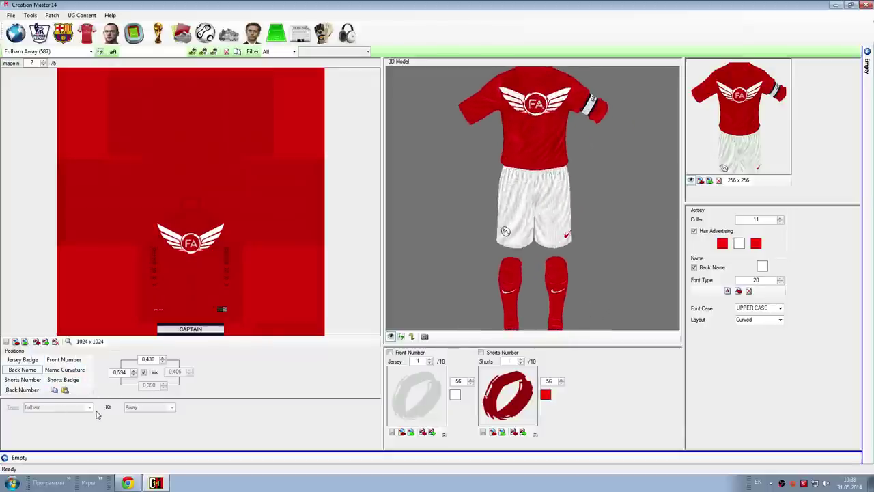
# Display the shorts number position, turn off the shorts number, and refresh the 3D model
pyautogui.click(32, 381)
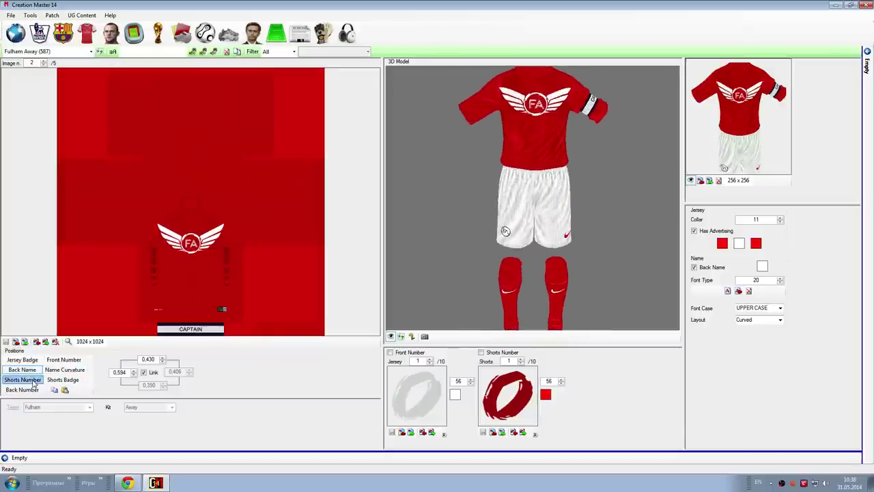
pyautogui.click(481, 352)
pyautogui.click(400, 336)
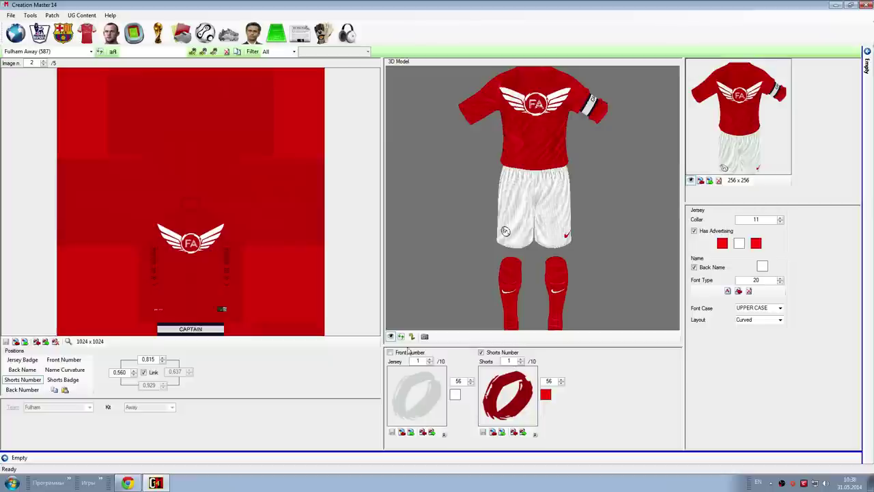
pyautogui.click(481, 352)
pyautogui.click(401, 336)
pyautogui.moveTo(497, 325); pyautogui.dragTo(523, 300)
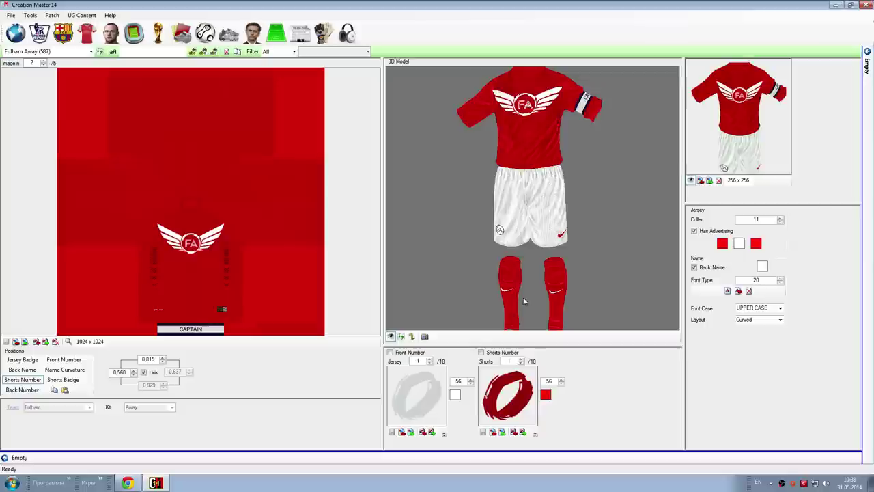
# Display the back number position, turn on the name and number on the 3D model, and examine the shirt's back
pyautogui.click(27, 390)
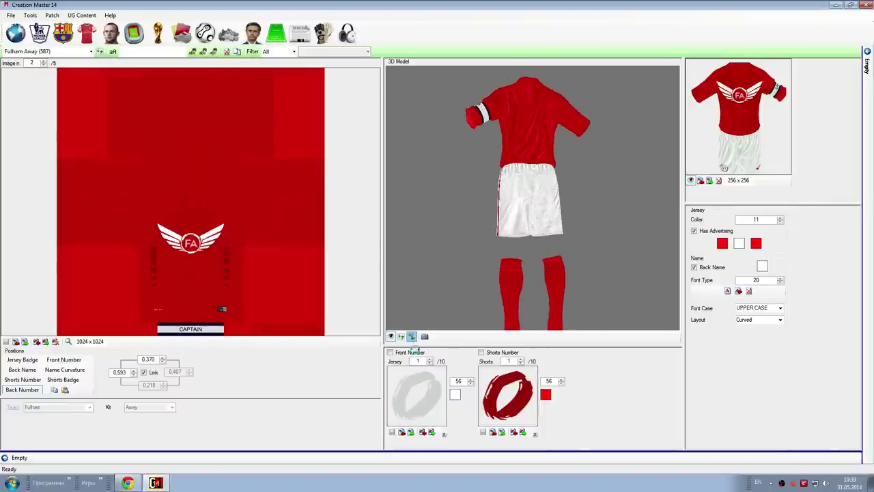
pyautogui.click(412, 336)
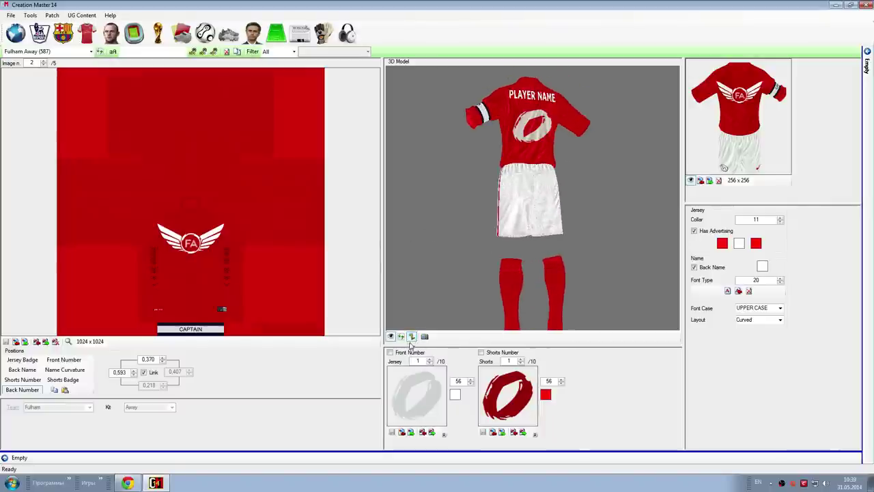
pyautogui.moveTo(416, 326); pyautogui.dragTo(519, 280)
pyautogui.scroll(5, 525, 260)
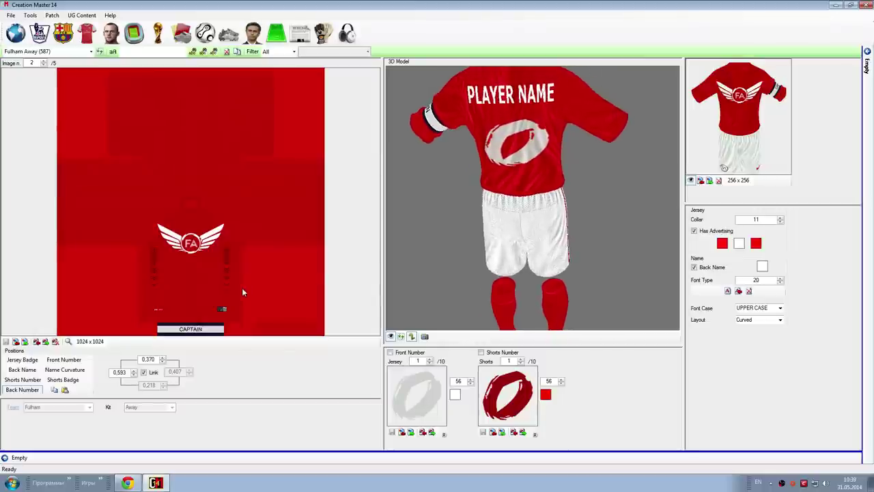
pyautogui.click(21, 390)
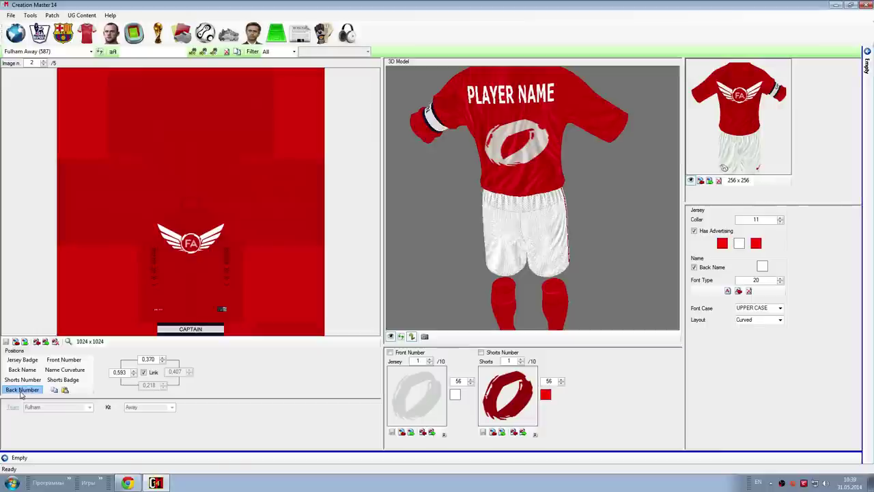
# Display the front number and name curvature positions and examine the front and back of the 3D kit
pyautogui.click(64, 359)
pyautogui.moveTo(495, 268); pyautogui.dragTo(512, 304)
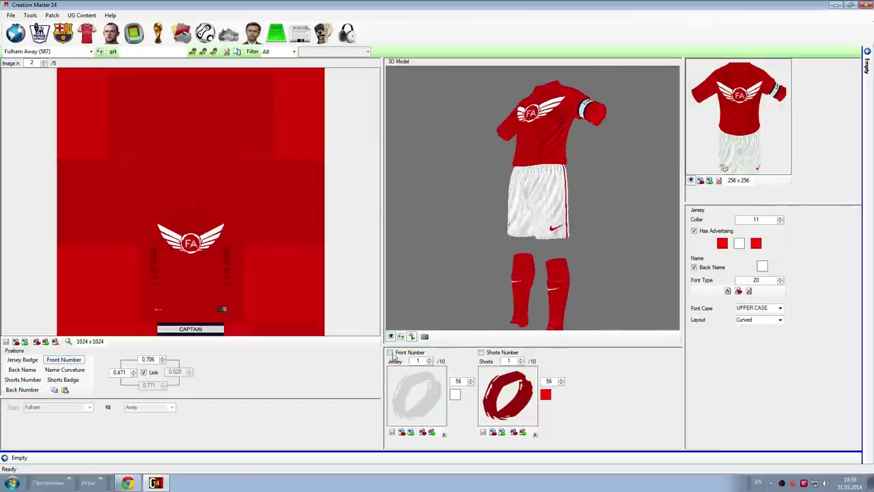
pyautogui.scroll(3, 539, 273)
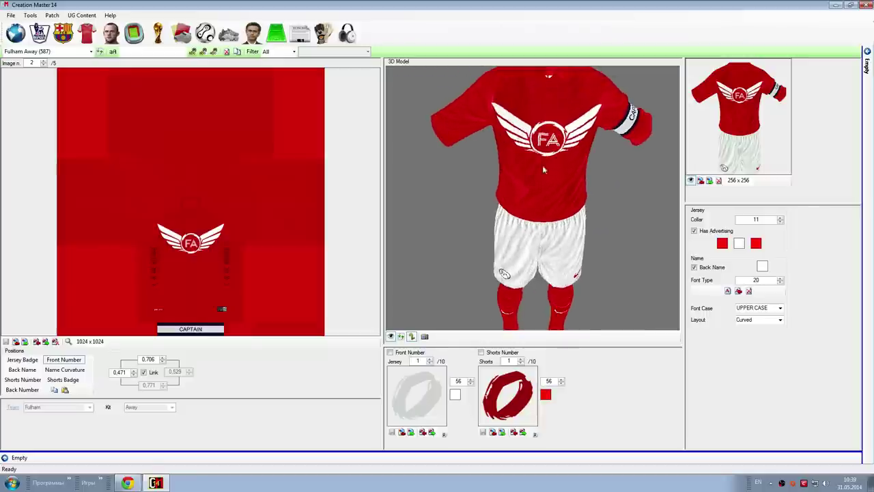
pyautogui.click(74, 371)
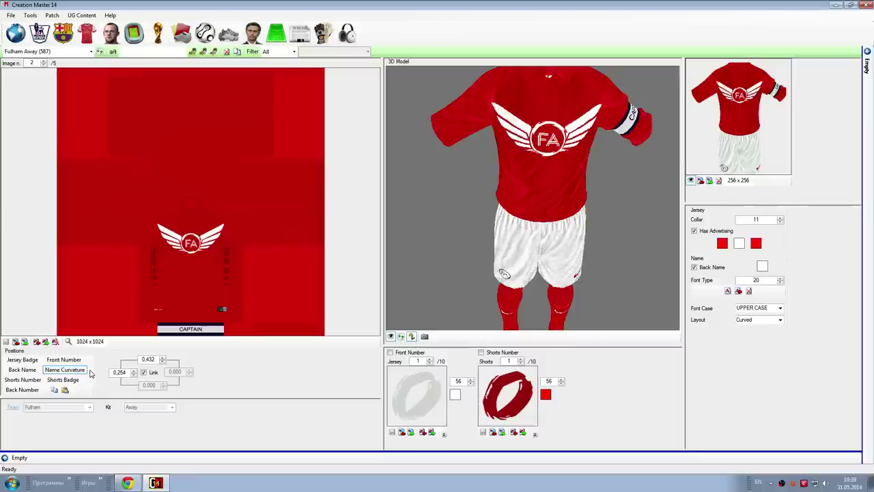
pyautogui.moveTo(518, 260); pyautogui.dragTo(424, 258)
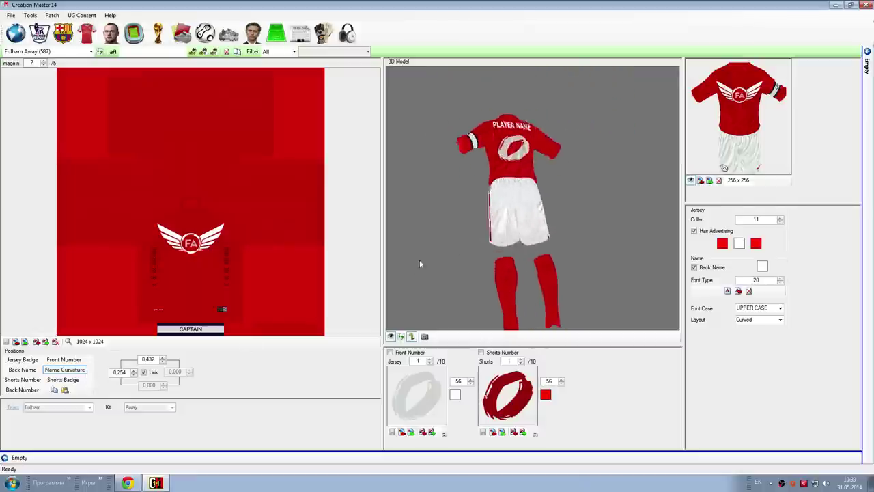
pyautogui.scroll(4, 424, 241)
pyautogui.scroll(3, 403, 208)
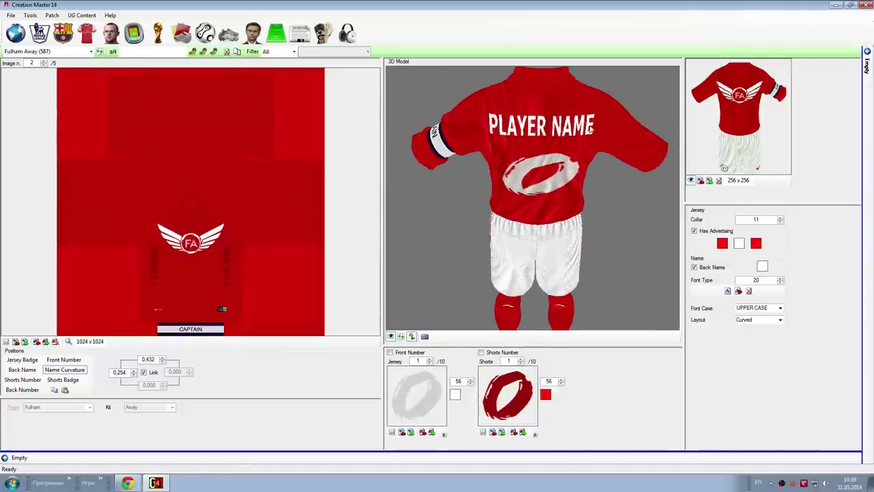
# Review the layout options for the back name and keep Curved
pyautogui.click(781, 322)
pyautogui.click(826, 325)
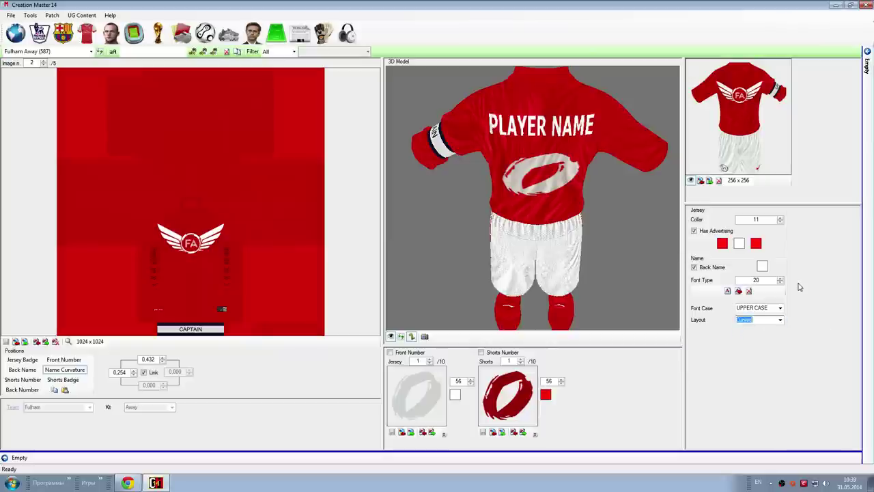
pyautogui.click(780, 321)
pyautogui.click(770, 345)
pyautogui.click(780, 321)
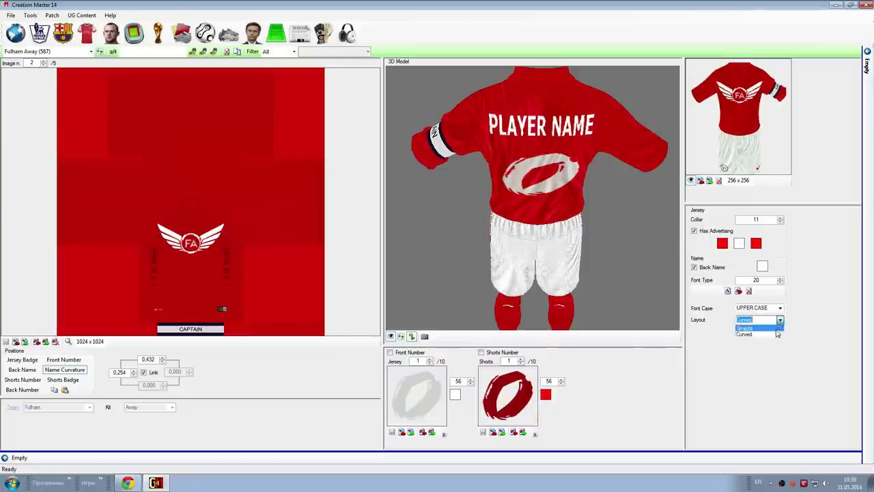
pyautogui.click(769, 334)
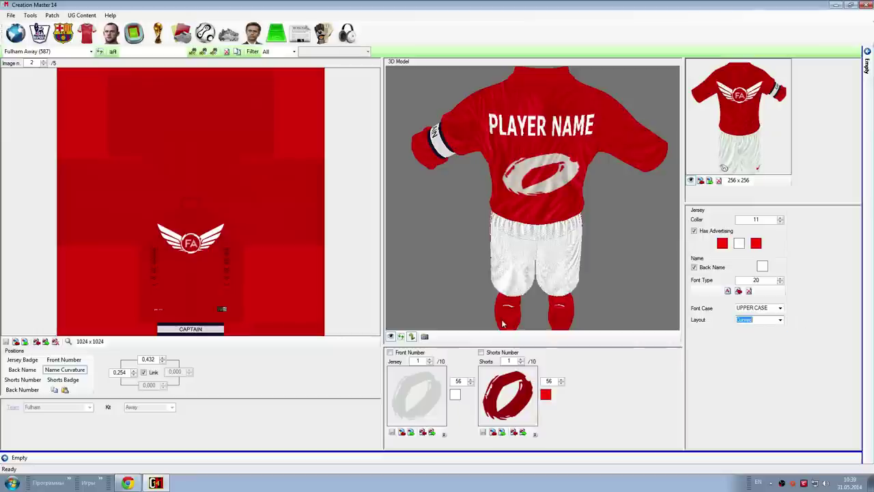
# Go through the position values of all badges, numbers, name and name curvature, finishing on the back name position
pyautogui.click(67, 380)
pyautogui.moveTo(478, 204); pyautogui.dragTo(509, 228)
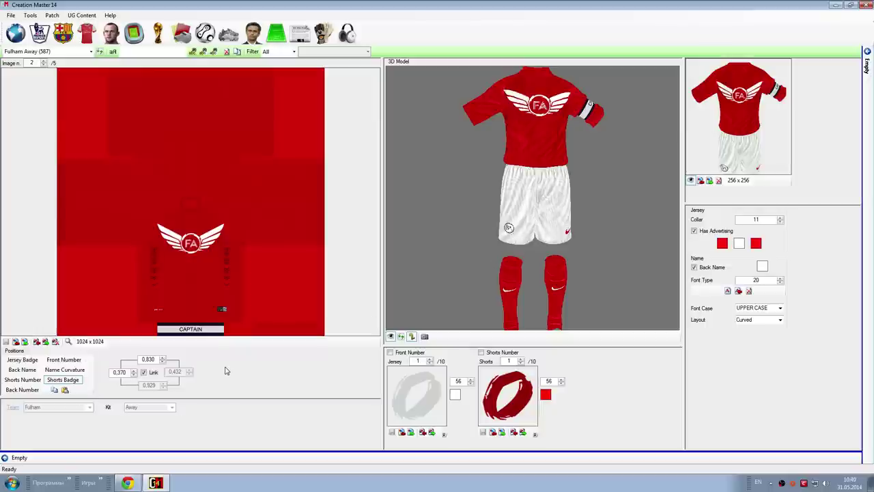
pyautogui.click(21, 361)
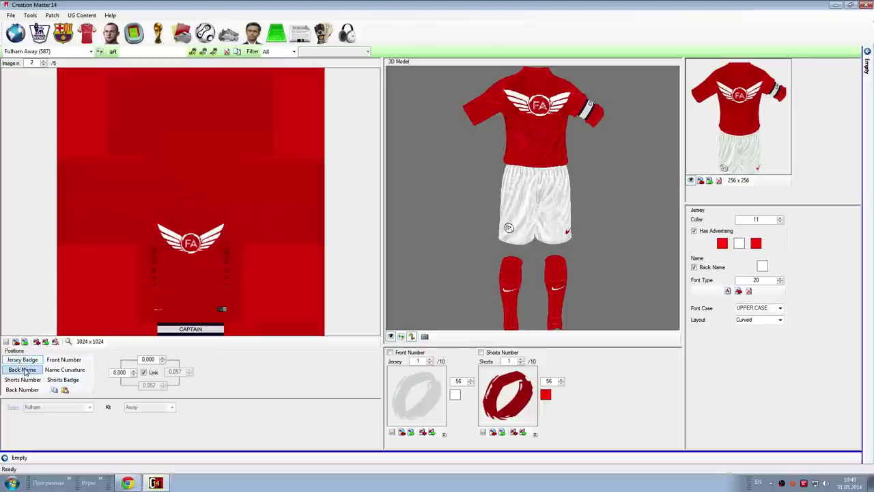
pyautogui.click(25, 371)
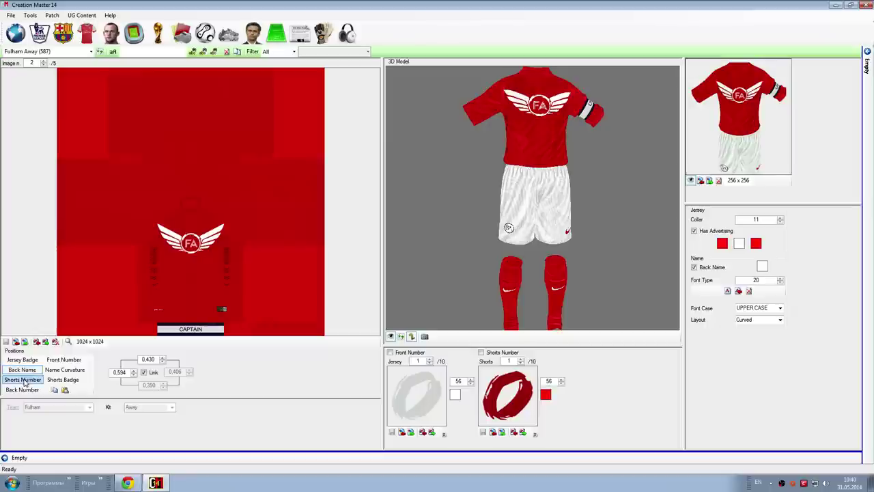
pyautogui.click(24, 381)
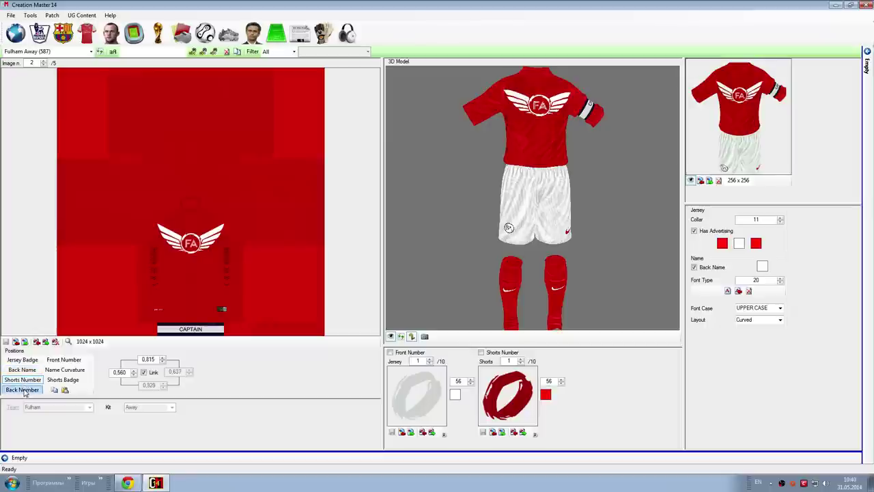
pyautogui.click(24, 390)
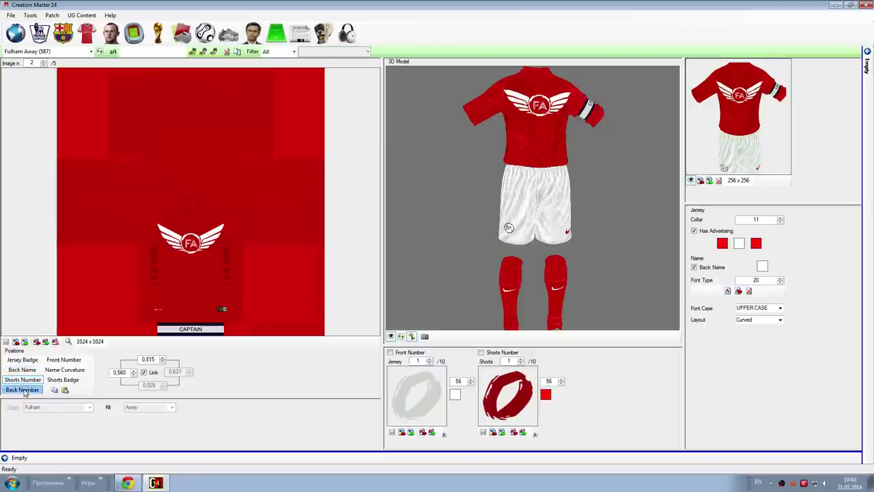
pyautogui.click(59, 362)
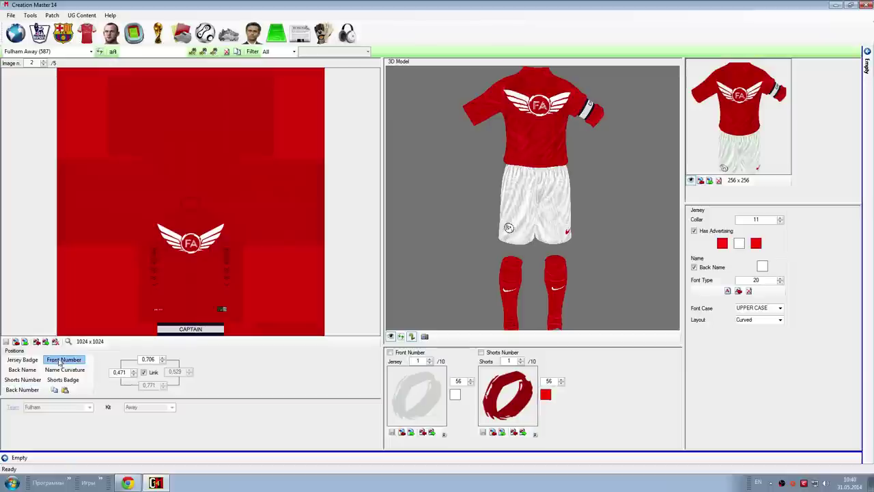
pyautogui.click(62, 373)
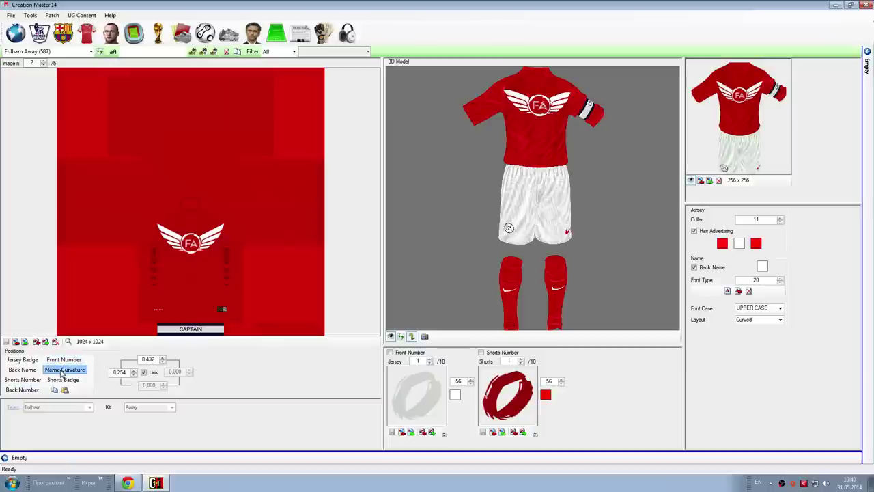
pyautogui.click(59, 381)
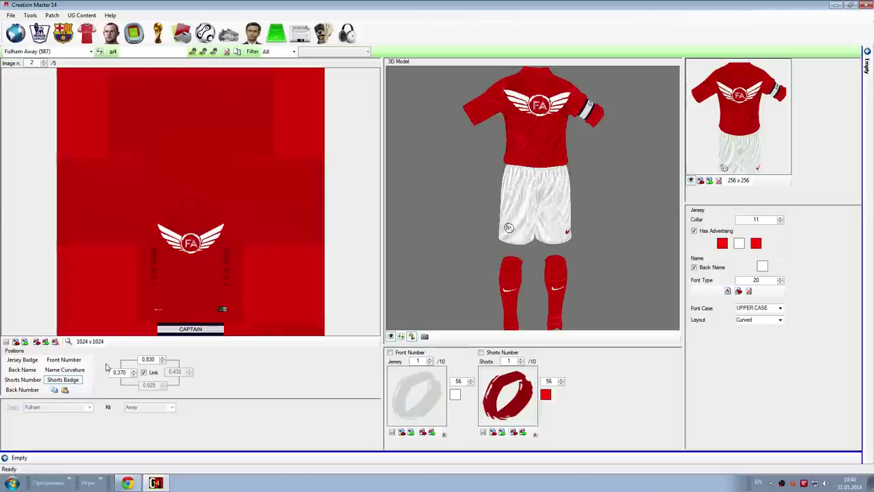
pyautogui.click(22, 371)
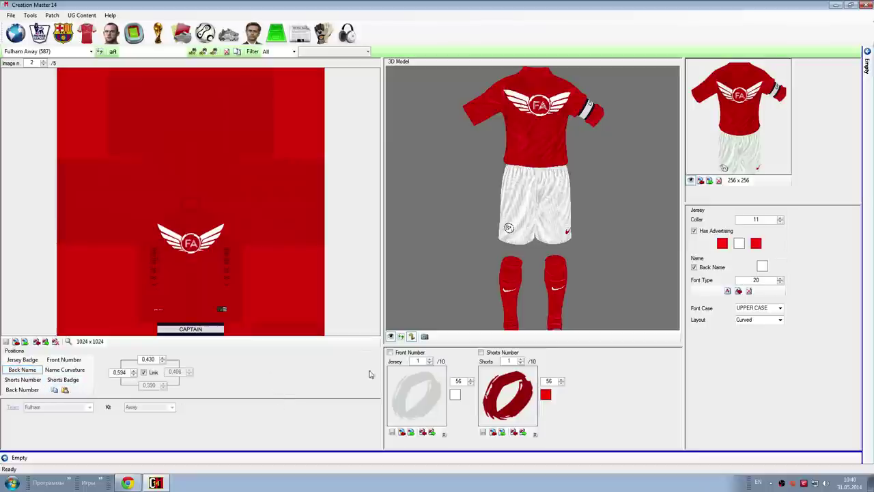
# Show the back of the kit and switch the shorts number style to 47, trying 57 and 51 on the way
pyautogui.moveTo(592, 257); pyautogui.dragTo(431, 344)
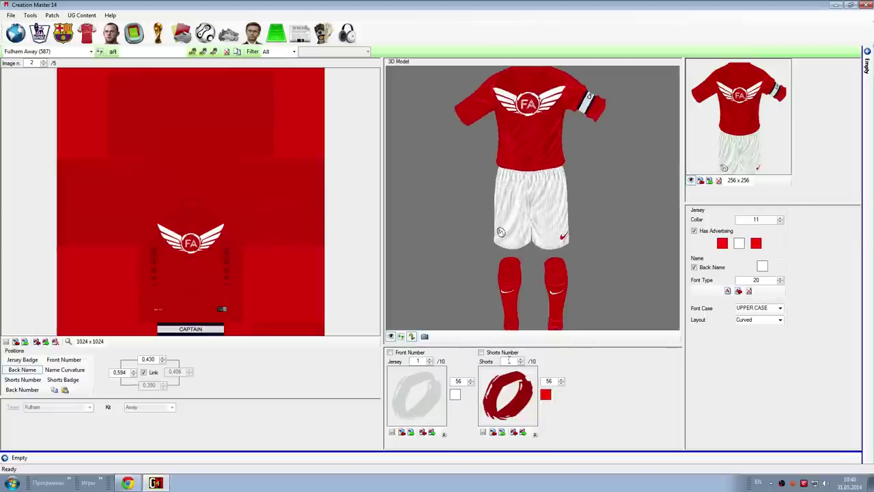
pyautogui.moveTo(577, 287); pyautogui.dragTo(439, 264)
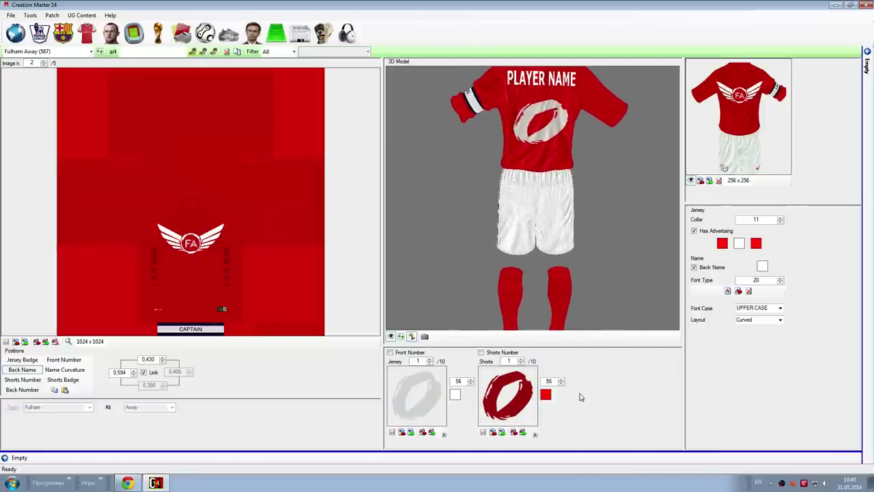
pyautogui.click(561, 379)
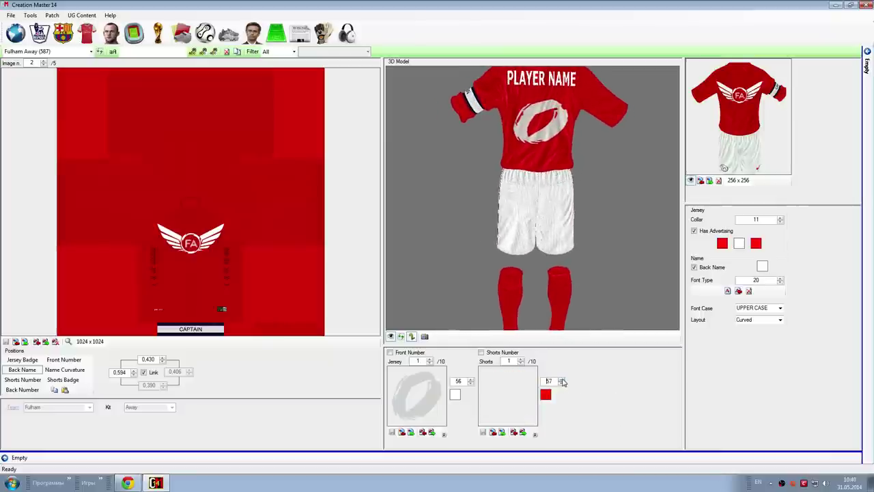
pyautogui.click(561, 383)
pyautogui.click(561, 382)
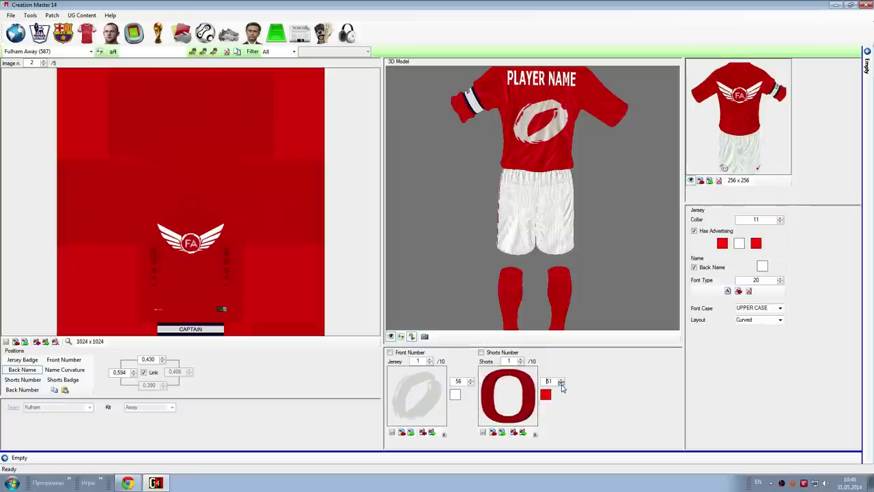
# Browse the shorts number digit images of style 47 and return to image 1
pyautogui.click(521, 359)
pyautogui.click(521, 359)
pyautogui.click(521, 359)
pyautogui.click(521, 359)
pyautogui.click(521, 360)
pyautogui.click(521, 359)
pyautogui.click(521, 359)
pyautogui.click(521, 359)
pyautogui.click(521, 359)
pyautogui.click(521, 363)
pyautogui.click(521, 363)
pyautogui.click(521, 364)
pyautogui.click(521, 363)
pyautogui.click(522, 363)
pyautogui.click(522, 364)
pyautogui.click(522, 363)
pyautogui.click(521, 364)
pyautogui.click(521, 363)
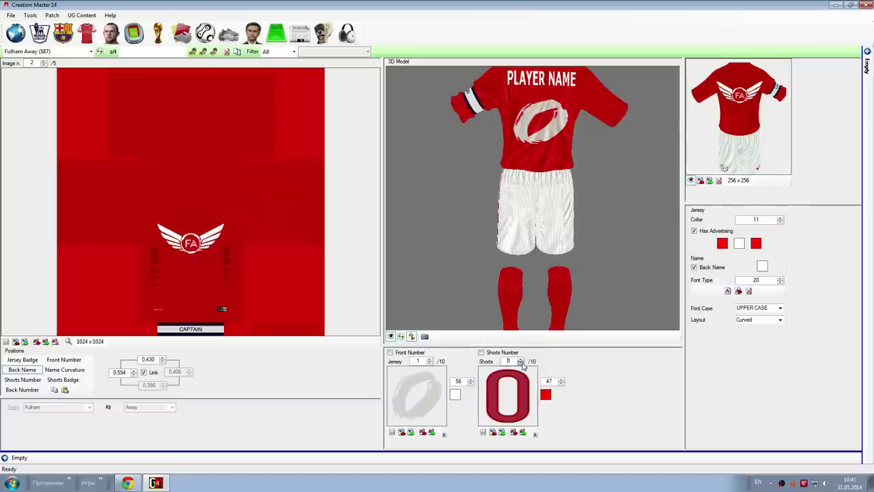
# Set the shorts number style to 56
pyautogui.click(561, 379)
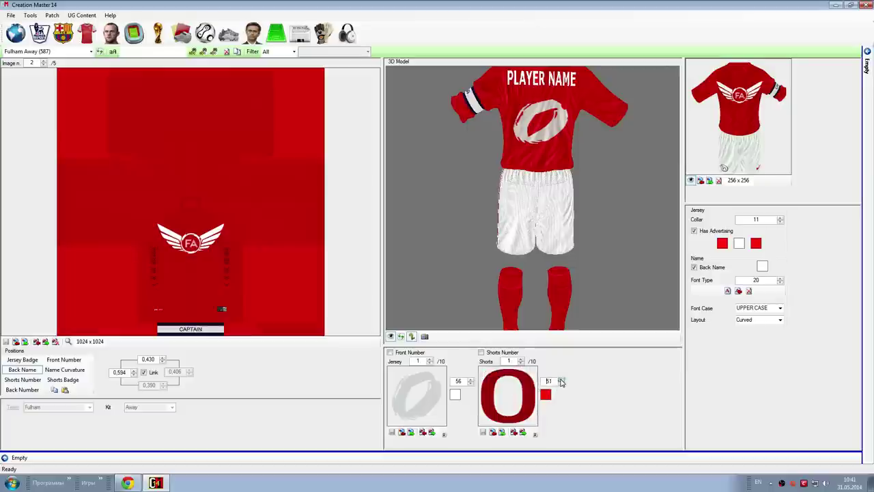
pyautogui.click(561, 378)
pyautogui.click(560, 379)
pyautogui.click(561, 384)
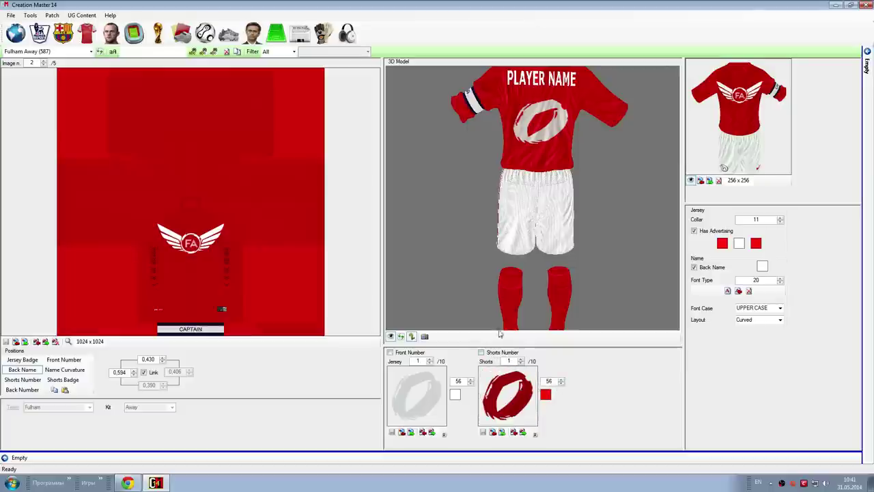
# Examine the 3D kit's shorts and socks from the front and the number on the shirt's back
pyautogui.moveTo(506, 316); pyautogui.dragTo(618, 305)
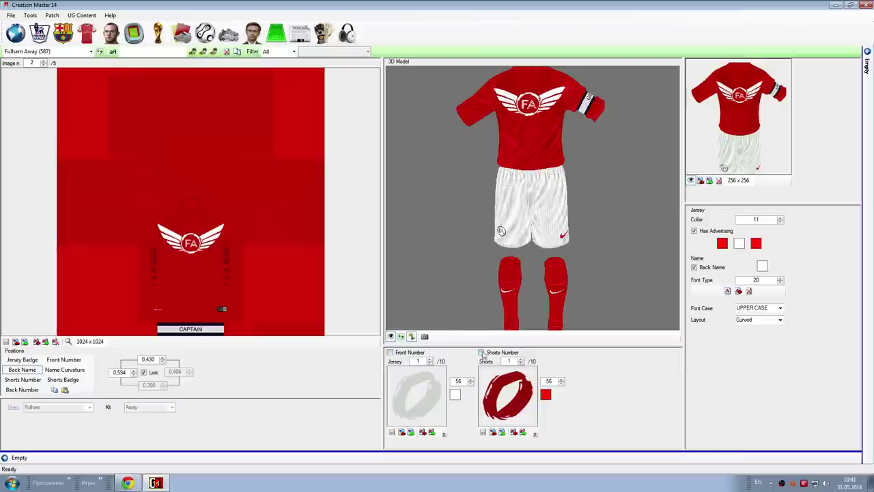
pyautogui.moveTo(571, 246); pyautogui.dragTo(546, 245)
pyautogui.moveTo(541, 302)
pyautogui.mouseDown()
pyautogui.moveTo(575, 301)
pyautogui.moveTo(555, 314)
pyautogui.mouseUp()
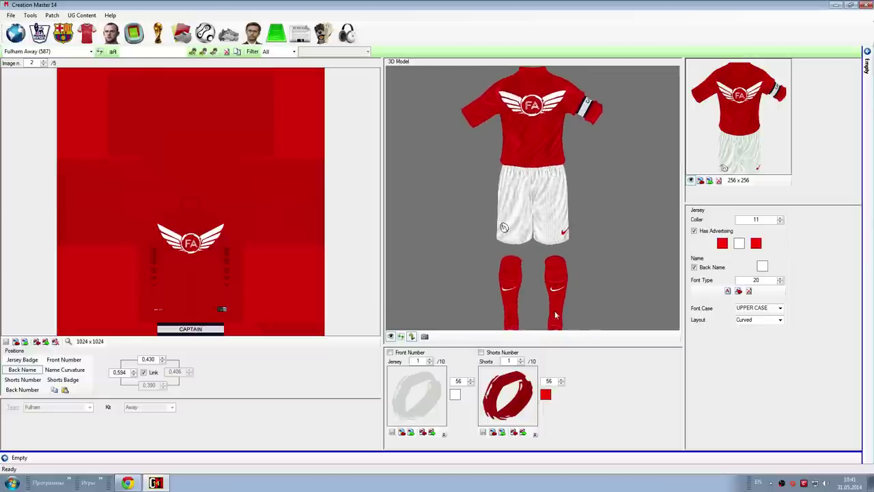
pyautogui.moveTo(550, 315); pyautogui.dragTo(524, 279)
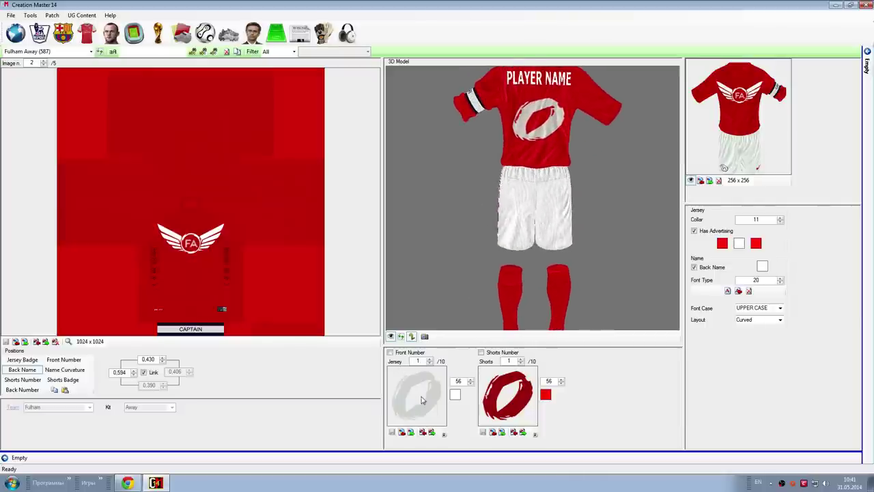
# View the colour choices for the jersey number, leave the colour as it is, and examine the kit's front
pyautogui.moveTo(534, 138); pyautogui.dragTo(462, 400)
pyautogui.click(456, 394)
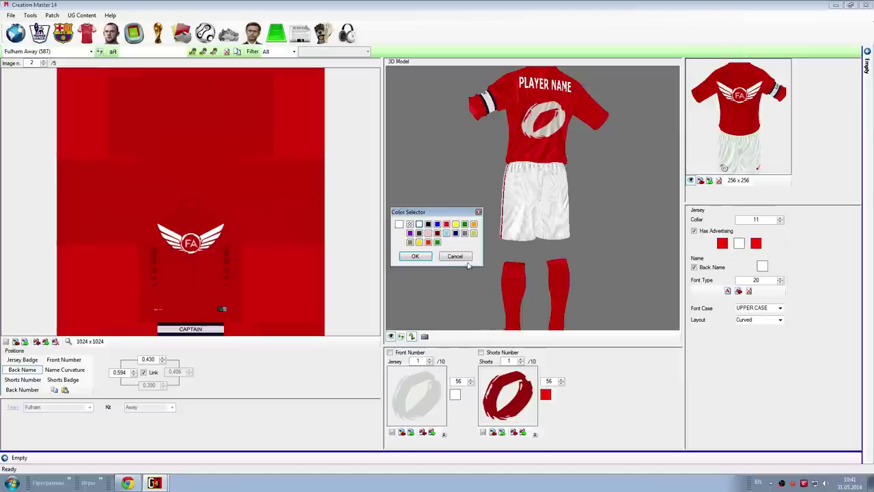
pyautogui.click(456, 256)
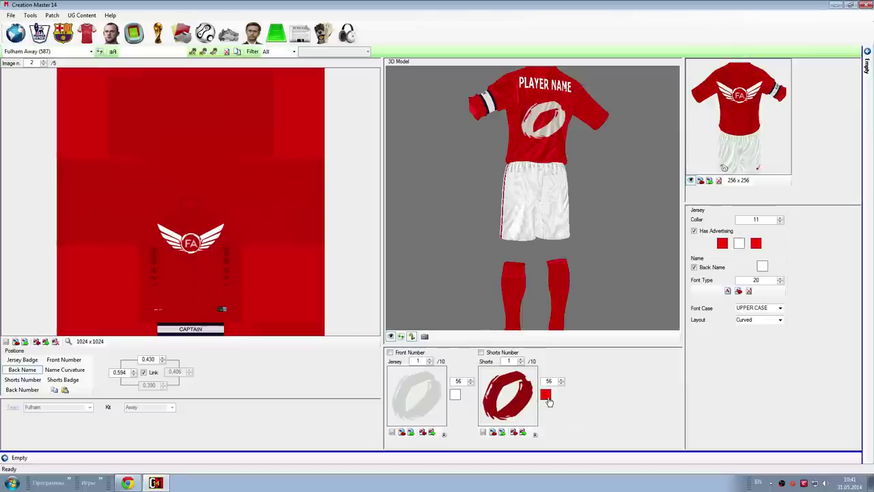
pyautogui.moveTo(577, 324); pyautogui.dragTo(624, 288)
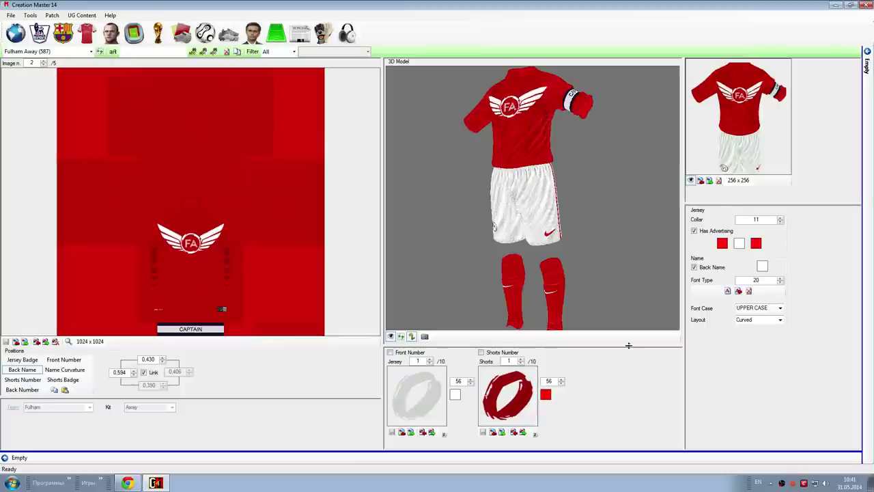
pyautogui.moveTo(524, 301); pyautogui.dragTo(555, 307)
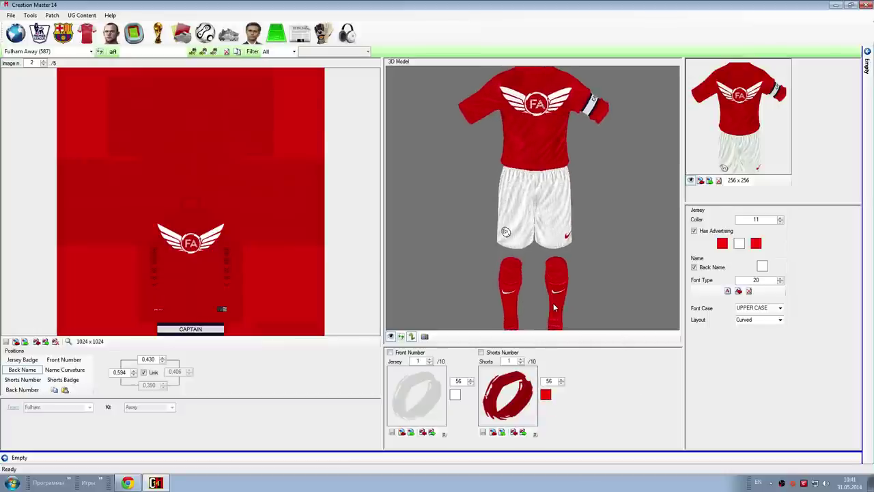
# Refresh the 3D kit model and examine it from the back and the front
pyautogui.click(401, 338)
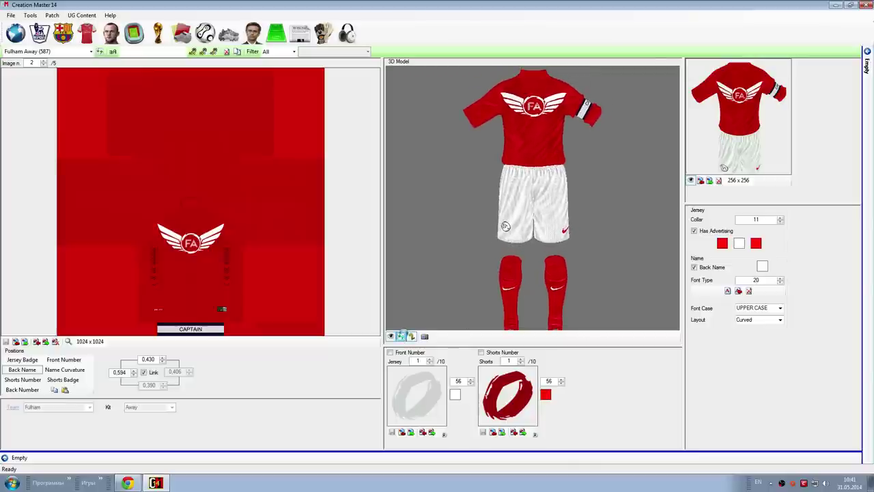
pyautogui.moveTo(538, 297); pyautogui.dragTo(439, 290)
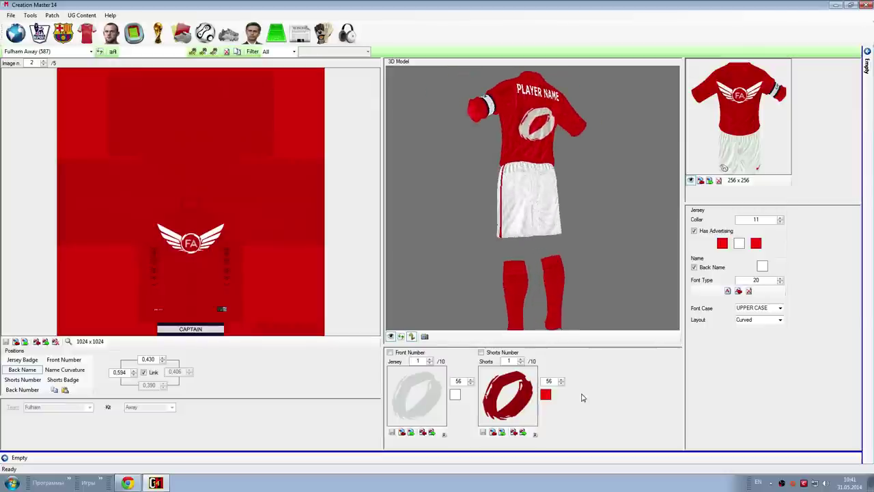
pyautogui.moveTo(568, 321); pyautogui.dragTo(628, 288)
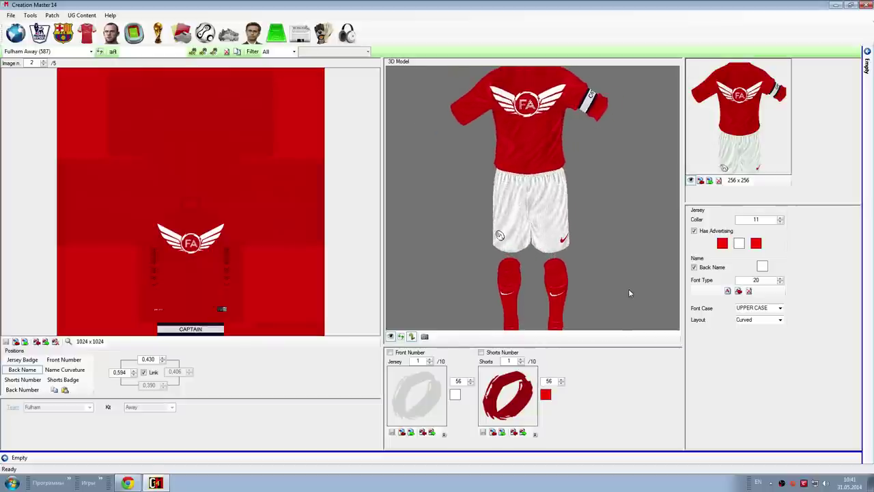
# Capture the front of the 3D kit as the preview image and check the preview's image size
pyautogui.click(424, 337)
pyautogui.moveTo(548, 257); pyautogui.dragTo(550, 260)
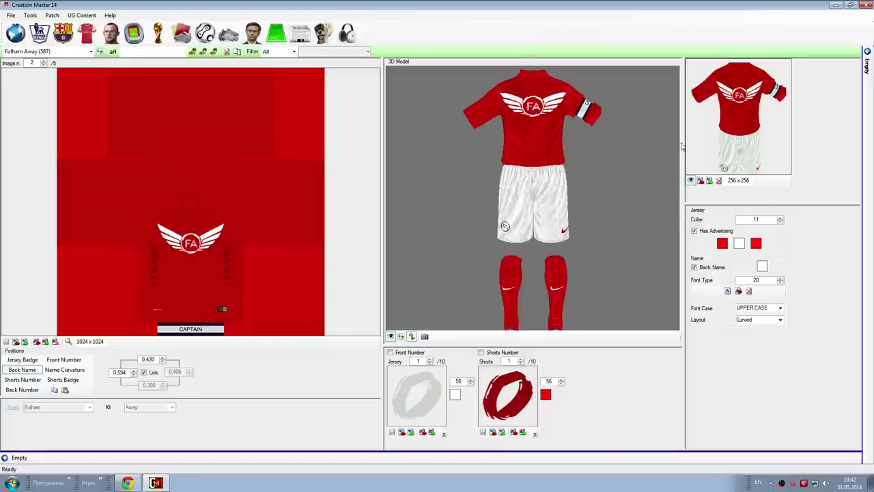
pyautogui.moveTo(729, 180); pyautogui.dragTo(792, 189)
pyautogui.click(752, 181)
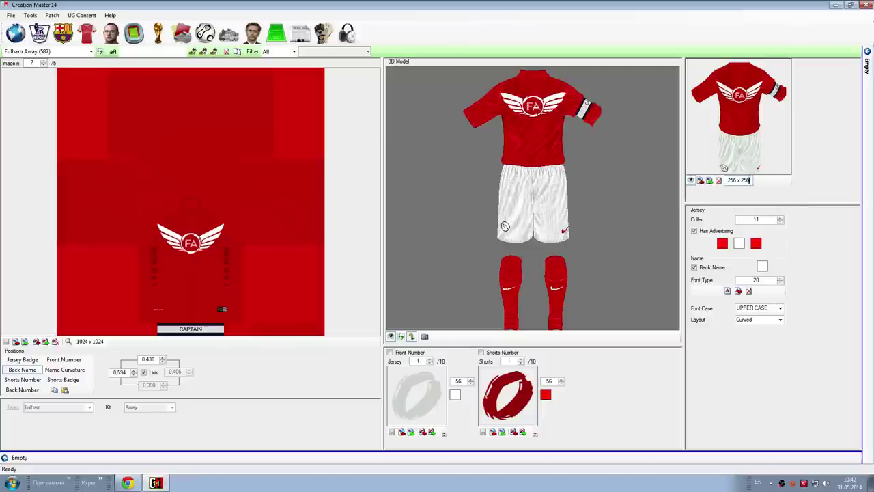
pyautogui.click(772, 192)
# Try different viewing angles of the 3D kit for the preview image, ending with a recaptured front view
pyautogui.click(425, 337)
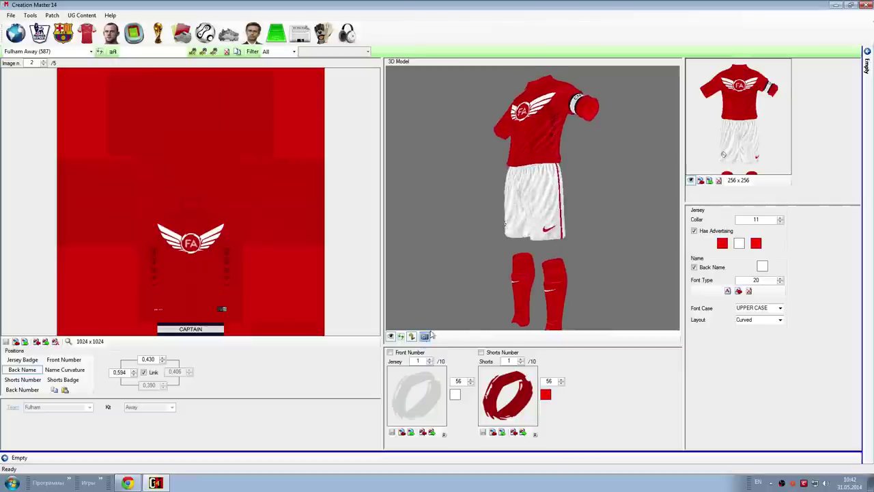
pyautogui.moveTo(536, 241); pyautogui.dragTo(567, 252)
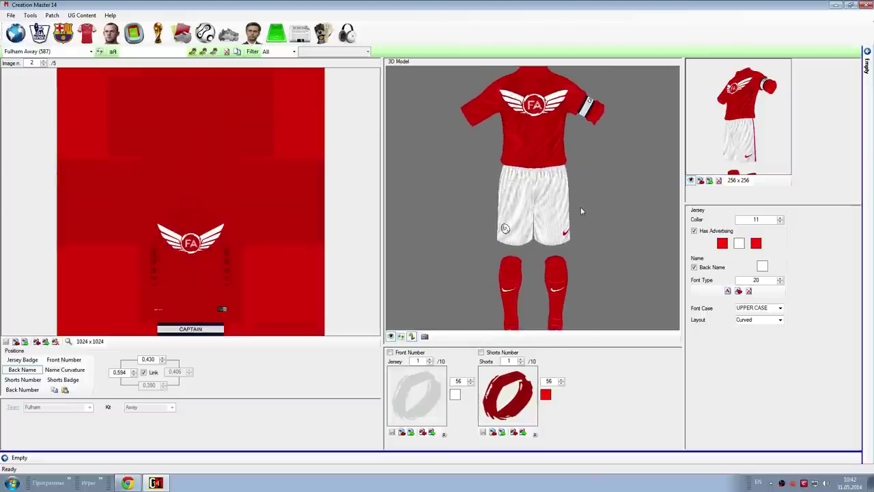
pyautogui.moveTo(613, 146); pyautogui.dragTo(569, 176)
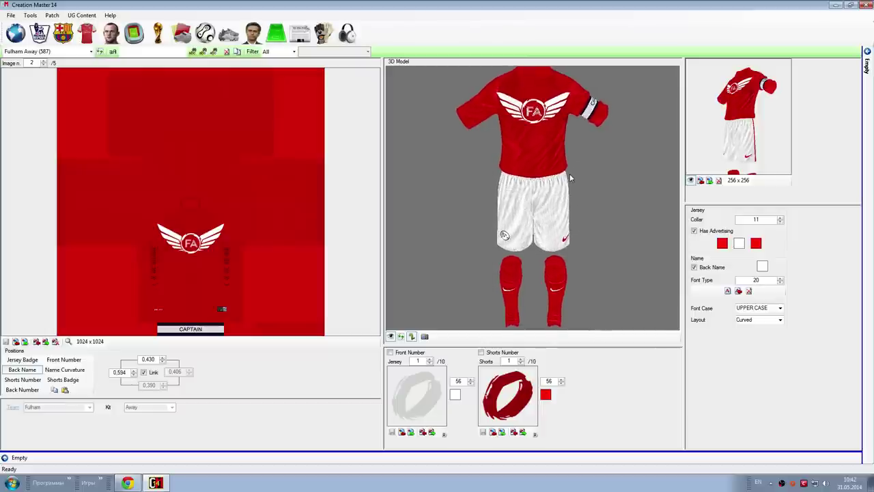
pyautogui.click(424, 336)
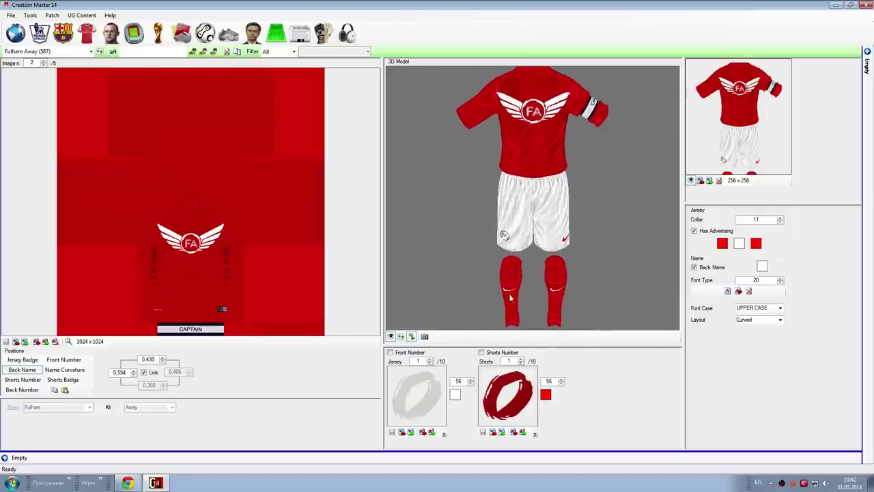
# Adjust the front view of the 3D kit slightly and retake the preview image from each new angle
pyautogui.moveTo(569, 239); pyautogui.dragTo(594, 244)
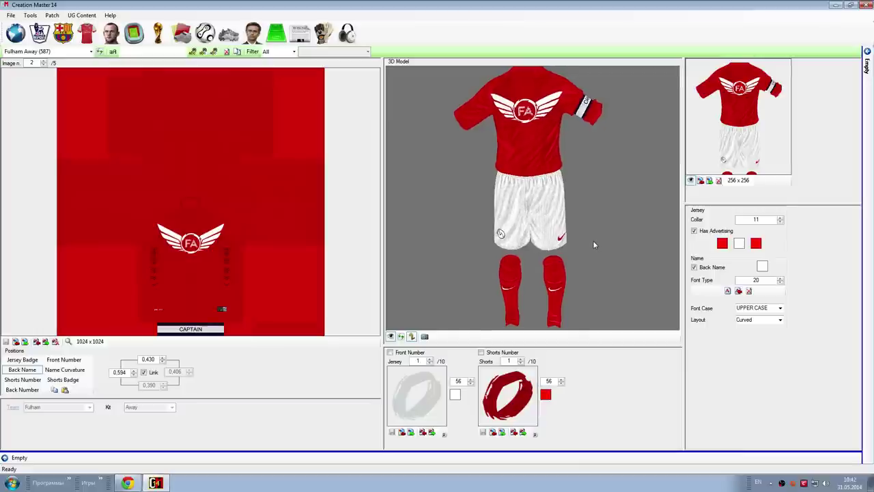
pyautogui.moveTo(596, 201); pyautogui.dragTo(600, 187)
pyautogui.click(424, 337)
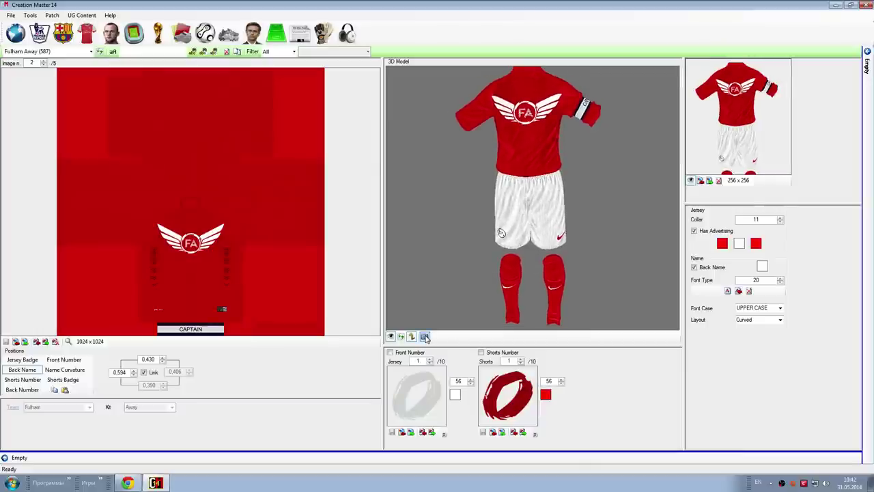
pyautogui.moveTo(621, 220)
pyautogui.mouseDown()
pyautogui.moveTo(620, 209)
pyautogui.moveTo(616, 232)
pyautogui.mouseUp()
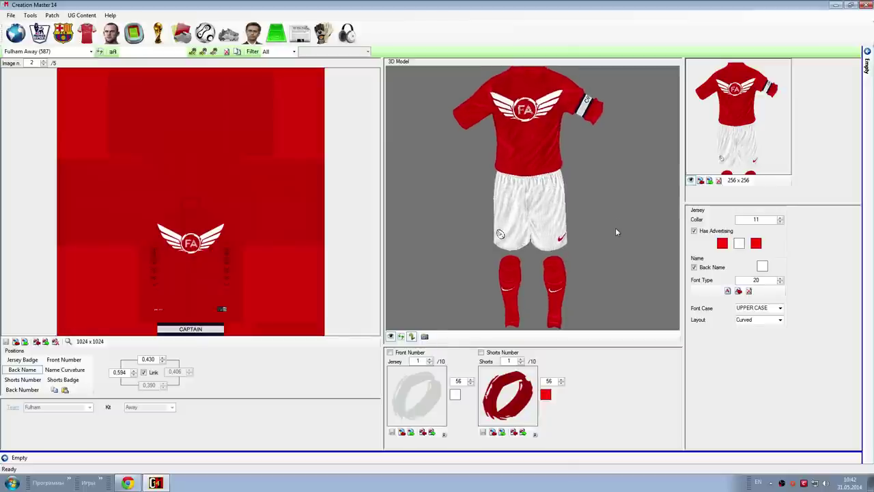
pyautogui.moveTo(599, 216)
pyautogui.mouseDown()
pyautogui.moveTo(593, 233)
pyautogui.moveTo(601, 218)
pyautogui.mouseUp()
pyautogui.click(424, 337)
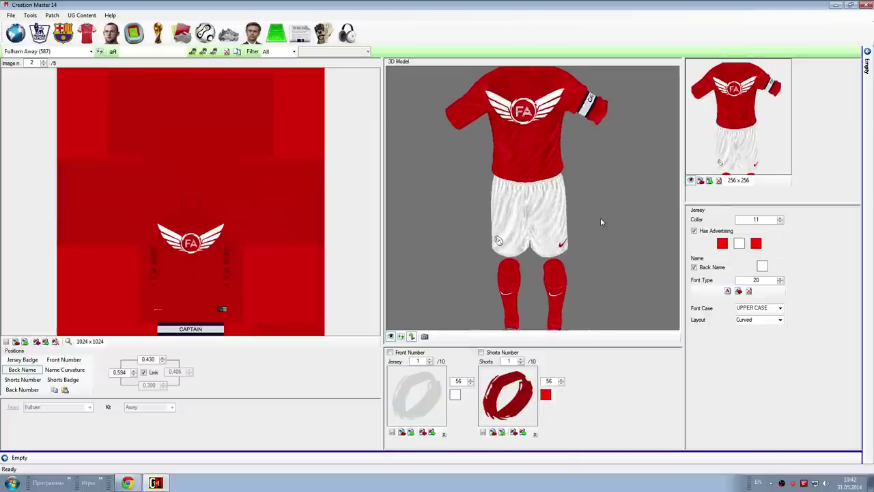
pyautogui.moveTo(573, 245); pyautogui.dragTo(601, 193)
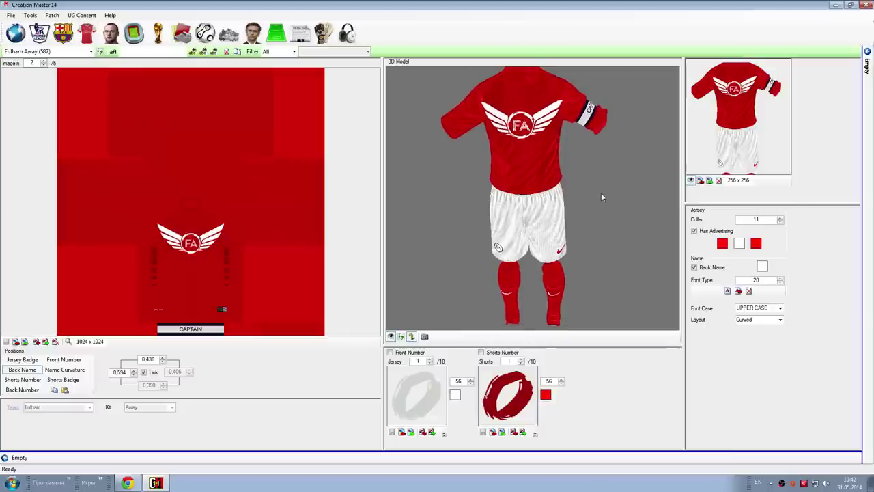
pyautogui.click(424, 336)
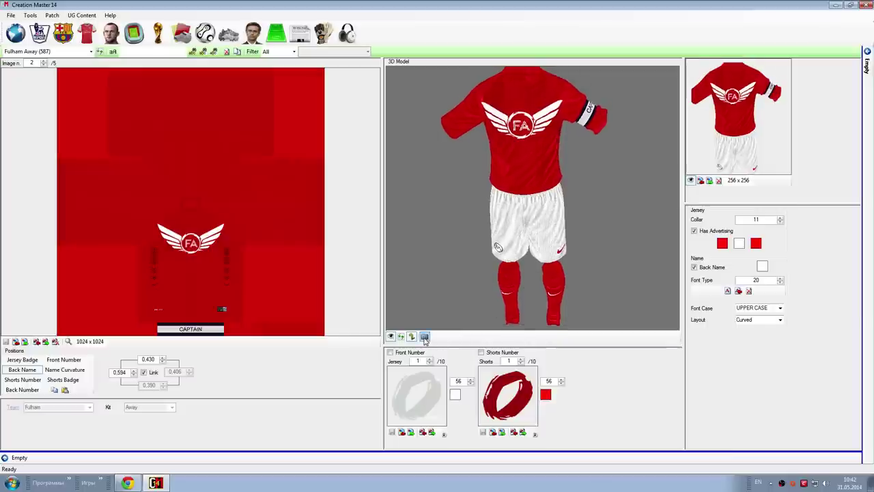
# Turn the 3D kit to face straight forward and capture that front view as the kit's preview image
pyautogui.moveTo(582, 230); pyautogui.dragTo(588, 221)
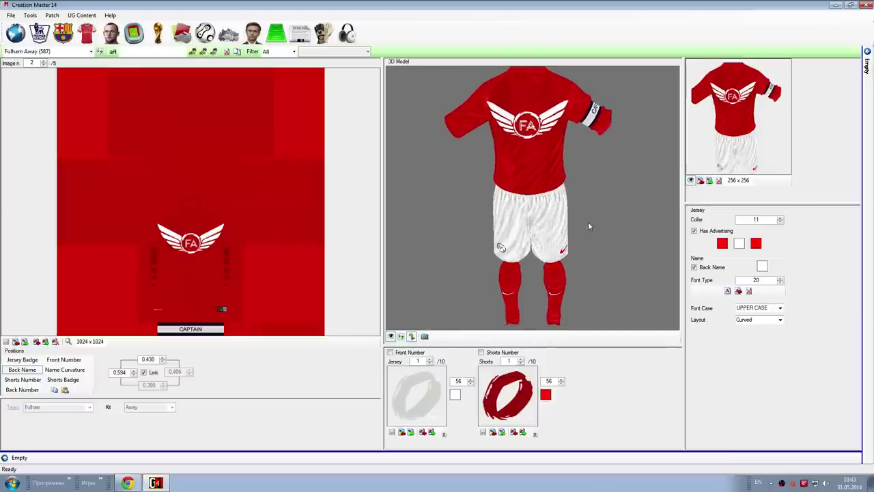
pyautogui.click(424, 336)
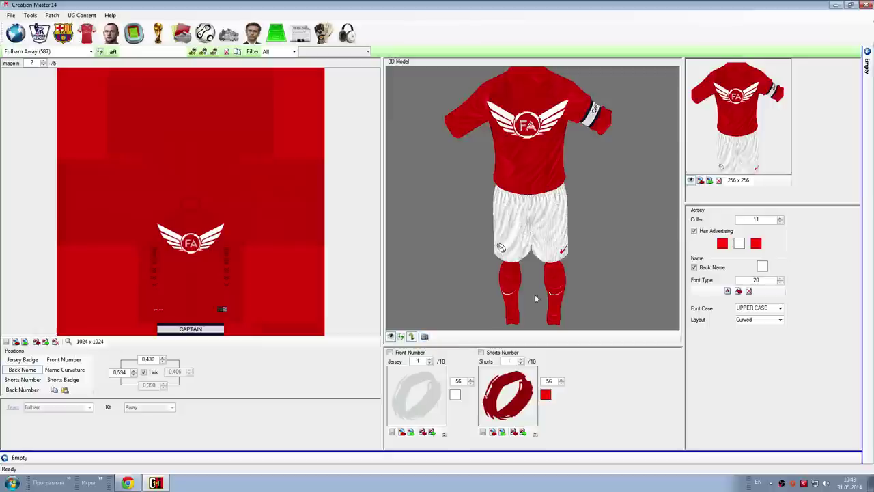
pyautogui.moveTo(598, 240); pyautogui.dragTo(597, 237)
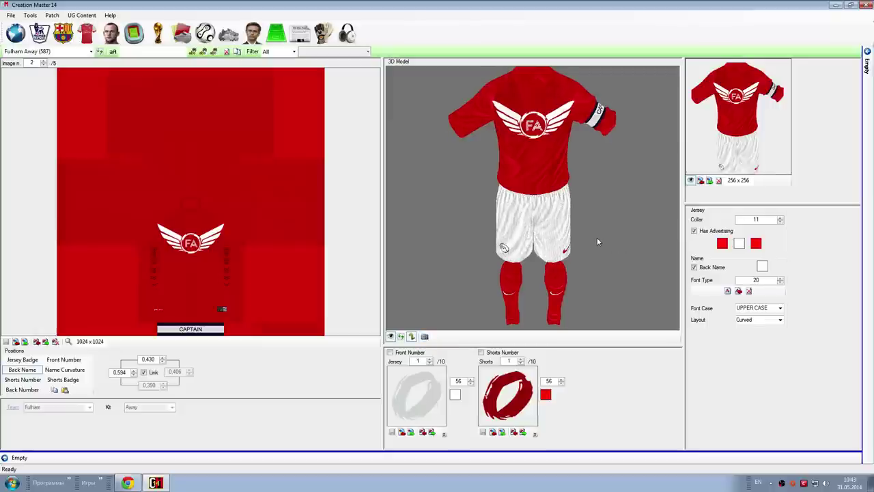
pyautogui.click(424, 336)
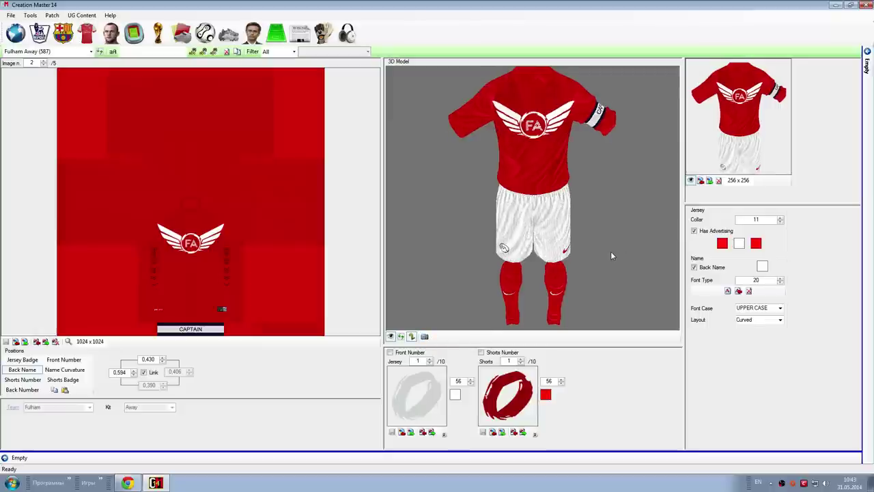
pyautogui.moveTo(610, 250); pyautogui.dragTo(610, 250)
pyautogui.click(424, 336)
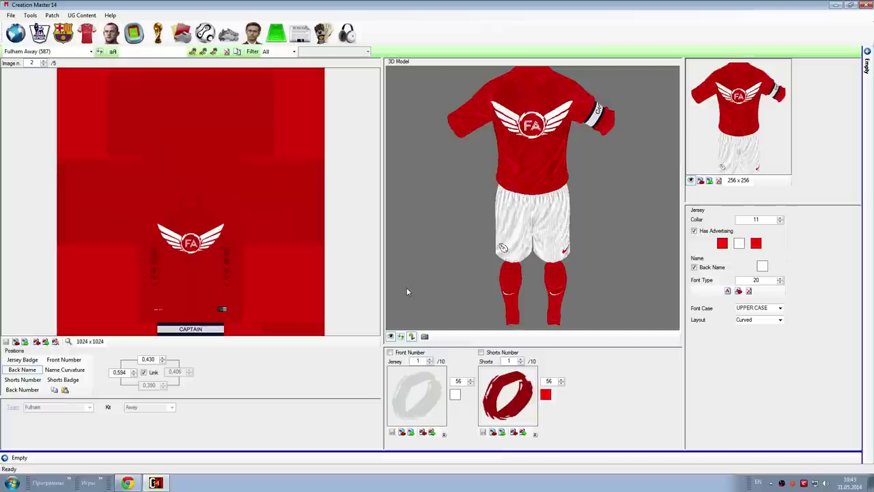
pyautogui.click(424, 337)
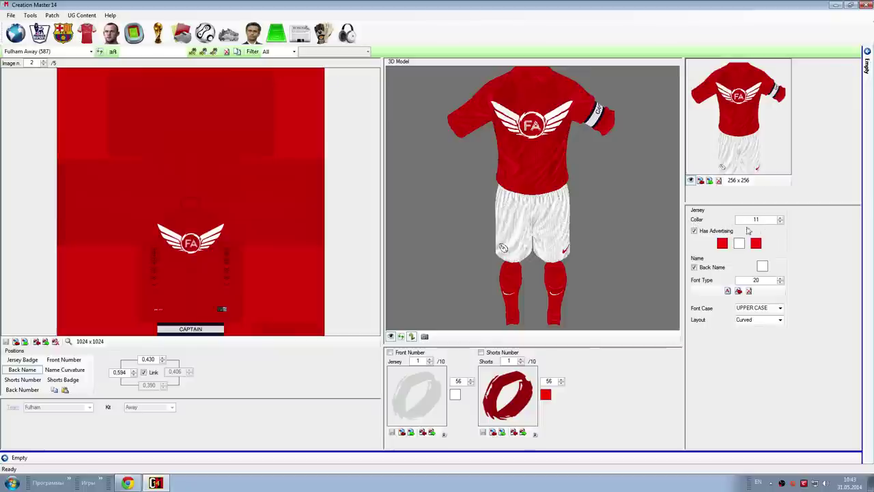
# Try collar 10 and lower collar styles on the jersey, refresh the 3D model to compare them, and restore collar 11
pyautogui.moveTo(564, 124); pyautogui.dragTo(539, 171)
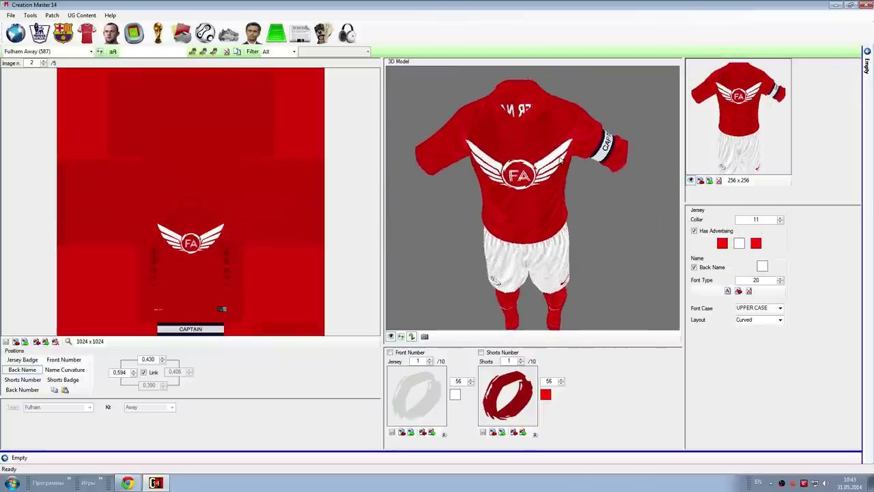
pyautogui.moveTo(539, 240)
pyautogui.mouseDown()
pyautogui.moveTo(527, 243)
pyautogui.moveTo(546, 254)
pyautogui.mouseUp()
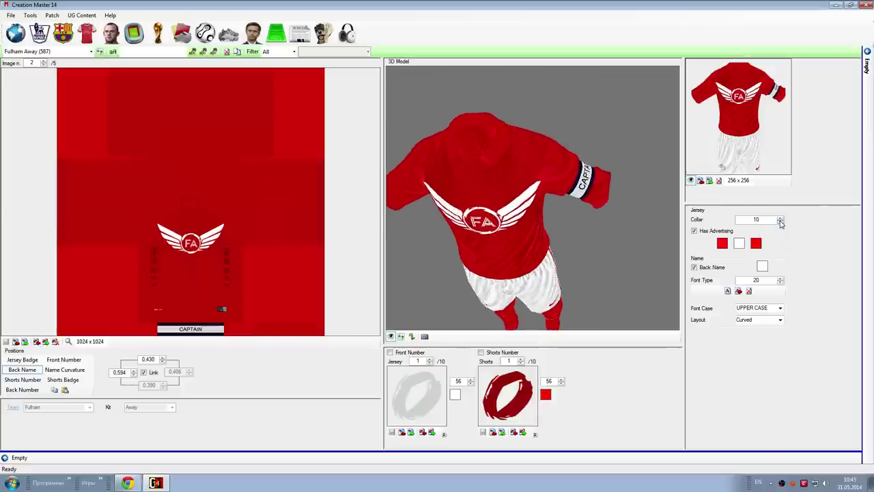
pyautogui.click(401, 336)
pyautogui.moveTo(514, 238); pyautogui.dragTo(516, 242)
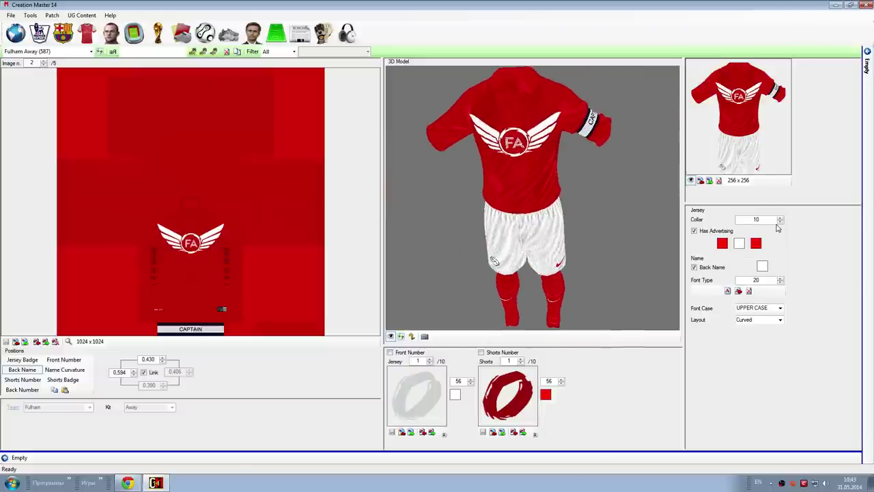
pyautogui.click(780, 217)
pyautogui.click(780, 222)
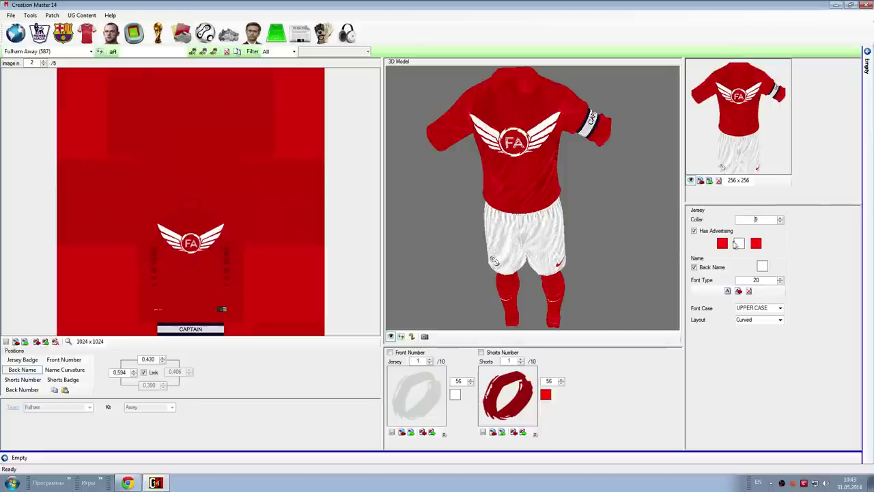
pyautogui.click(401, 336)
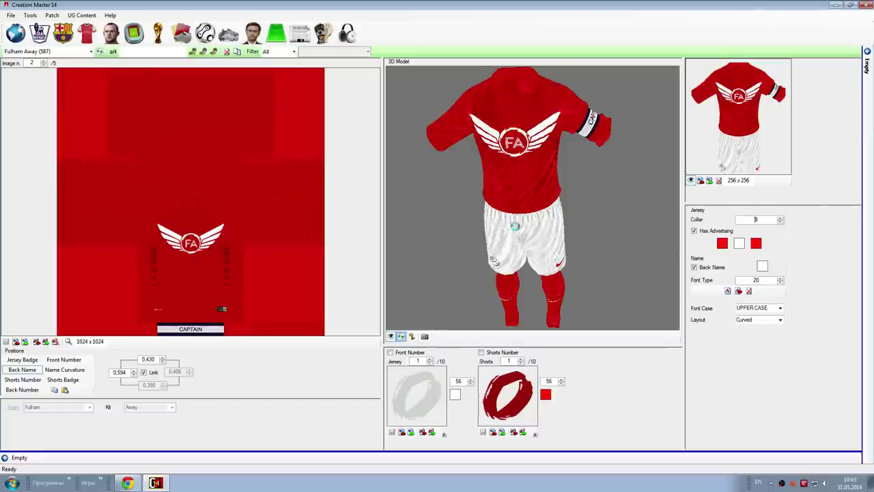
pyautogui.click(780, 218)
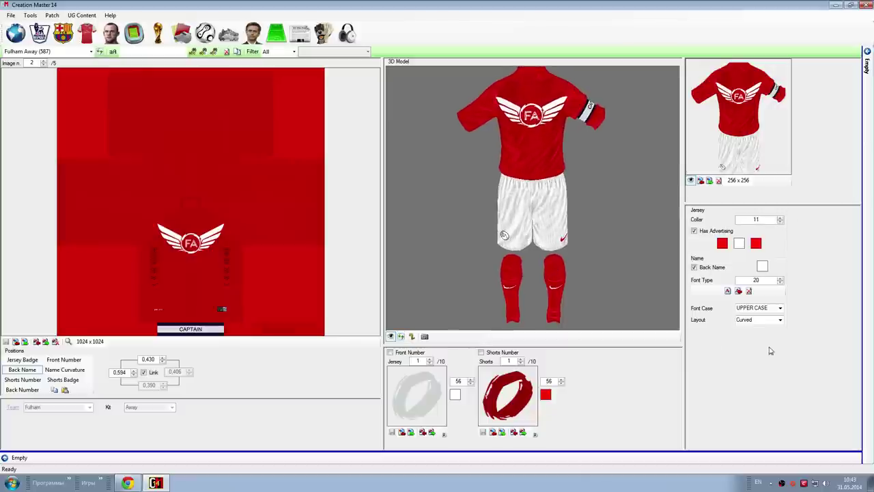
# Show the player name and number on the 3D kit's back and view the back name's colour choices without changing the colour
pyautogui.moveTo(509, 273); pyautogui.dragTo(440, 244)
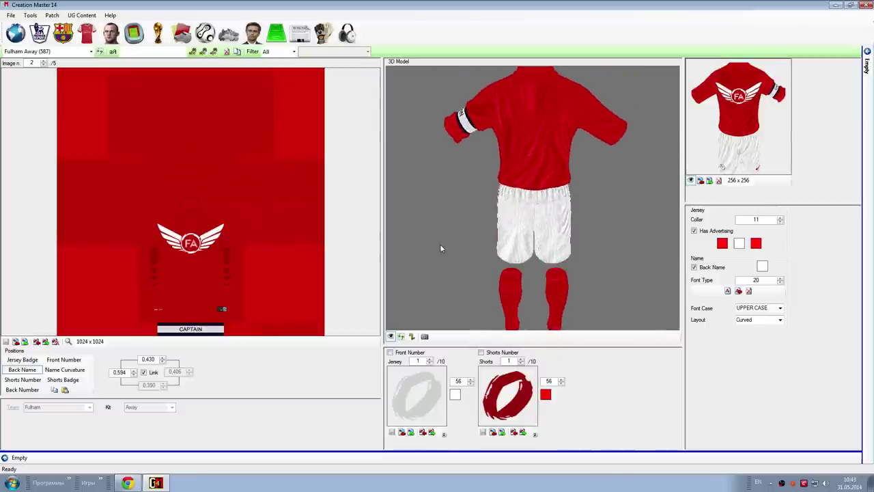
pyautogui.click(411, 337)
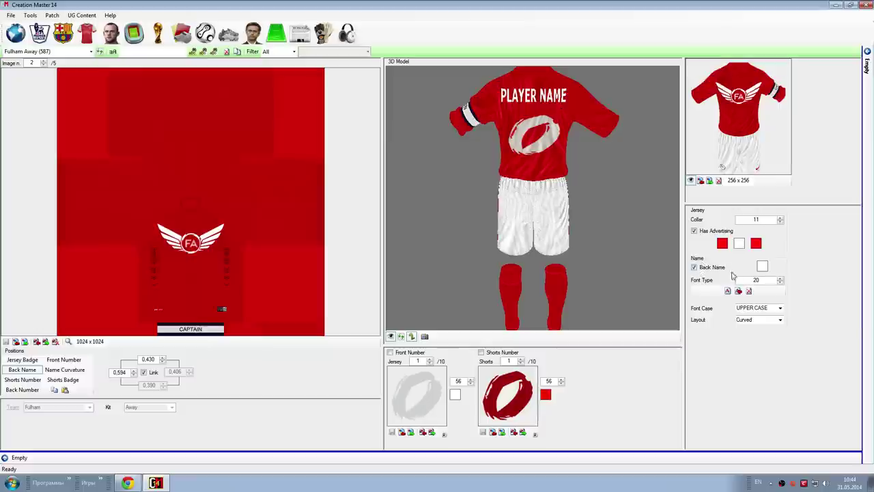
pyautogui.click(762, 267)
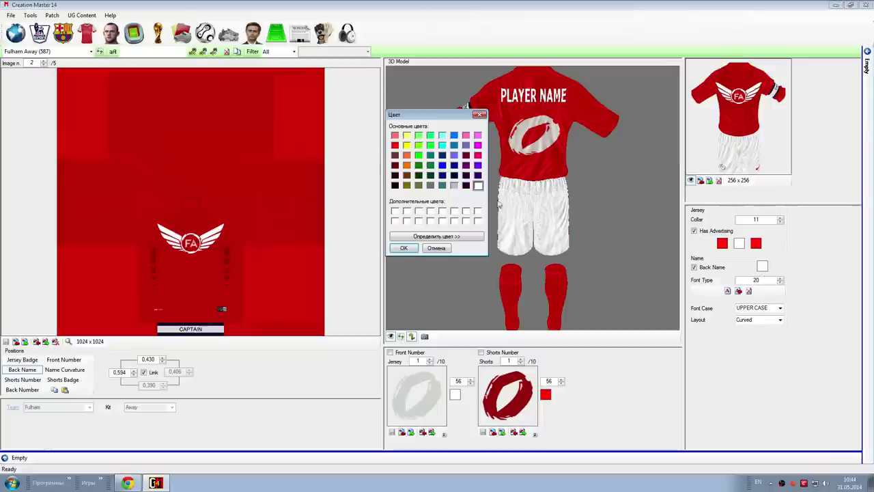
pyautogui.click(436, 249)
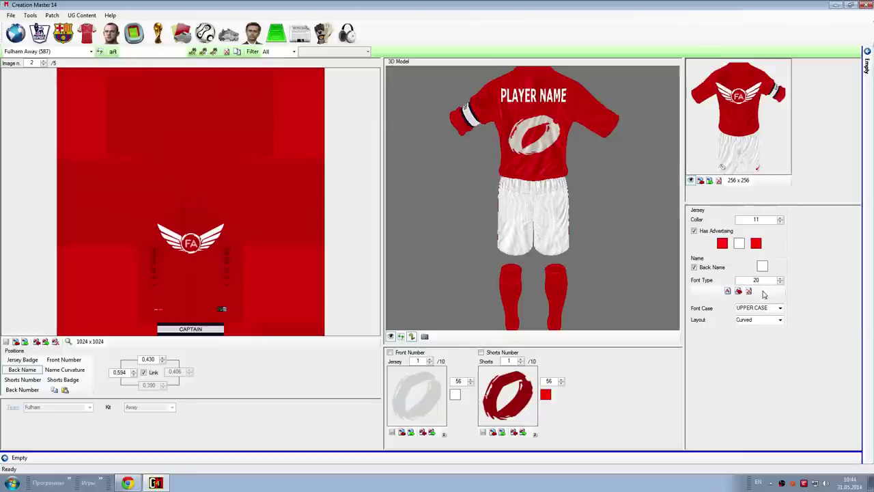
# Preview the typeface of the back name's font type 20, close the preview, and refresh the 3D model
pyautogui.click(727, 292)
pyautogui.moveTo(348, 69)
pyautogui.mouseDown()
pyautogui.moveTo(354, 54)
pyautogui.moveTo(341, 58)
pyautogui.mouseUp()
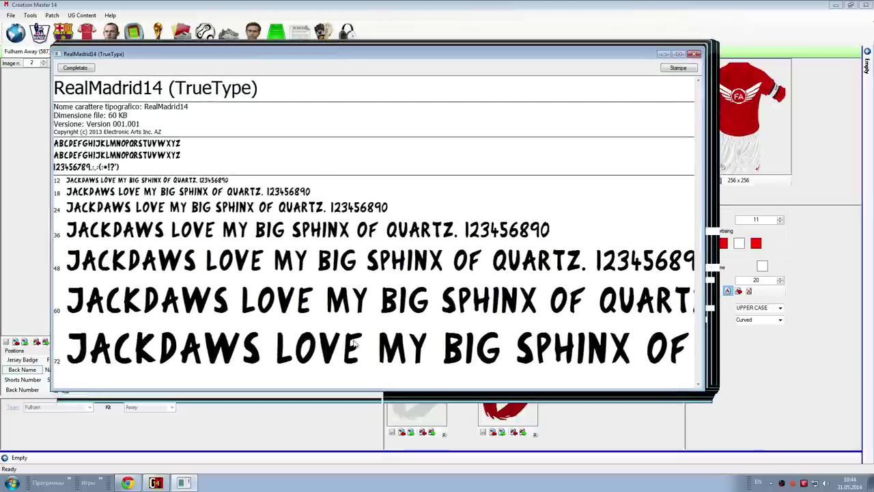
pyautogui.click(694, 54)
pyautogui.click(402, 337)
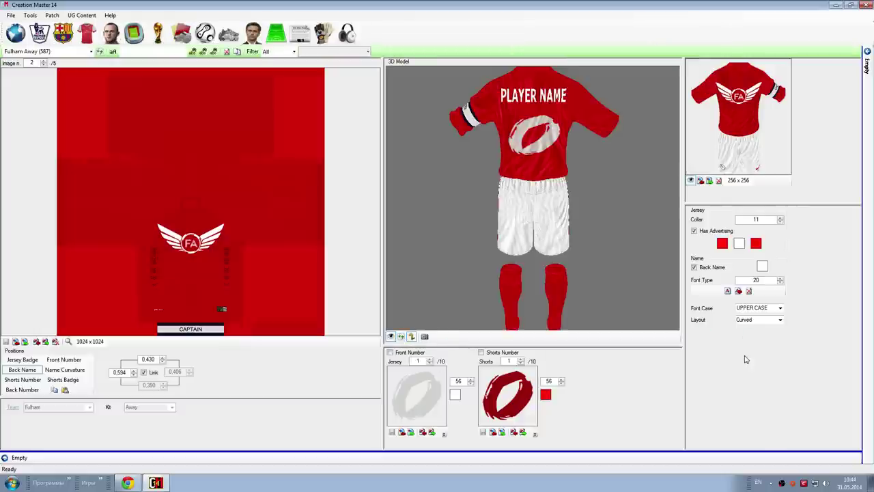
# Try lower case and Mixed Case as the back name's font case on the away kit and restore UPPER CASE
pyautogui.click(781, 310)
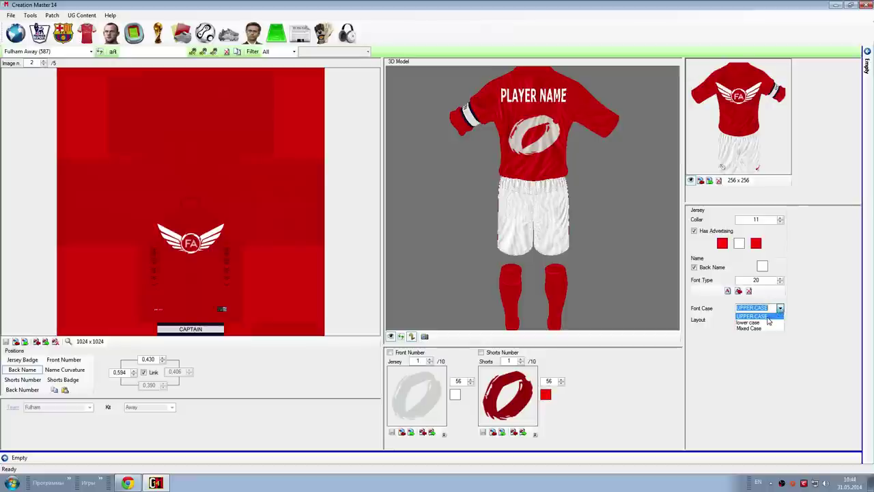
pyautogui.click(781, 308)
pyautogui.click(781, 309)
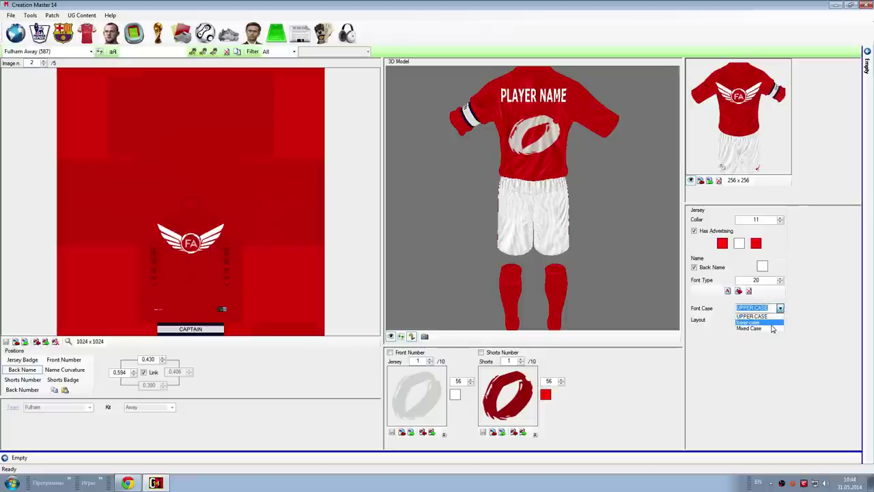
pyautogui.click(769, 323)
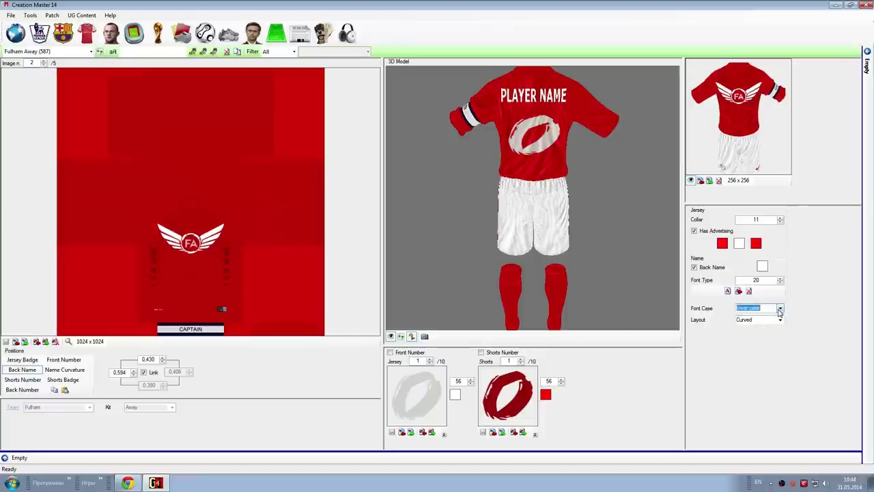
pyautogui.click(780, 309)
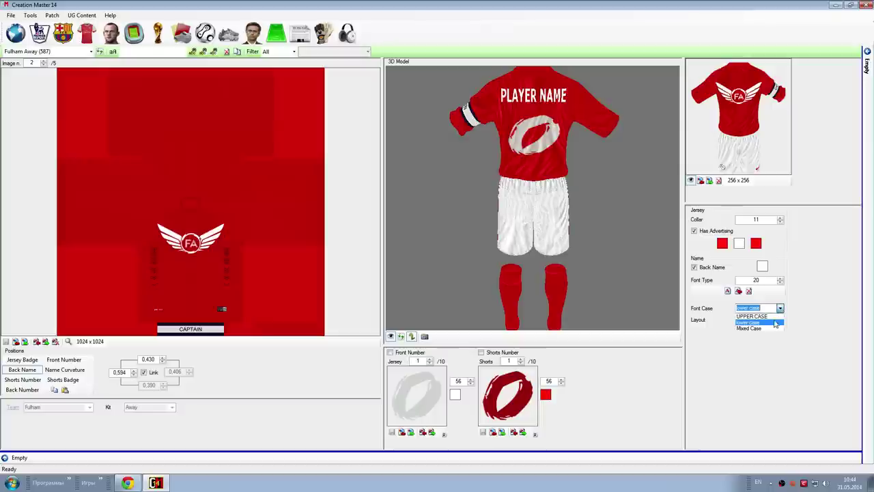
pyautogui.click(768, 329)
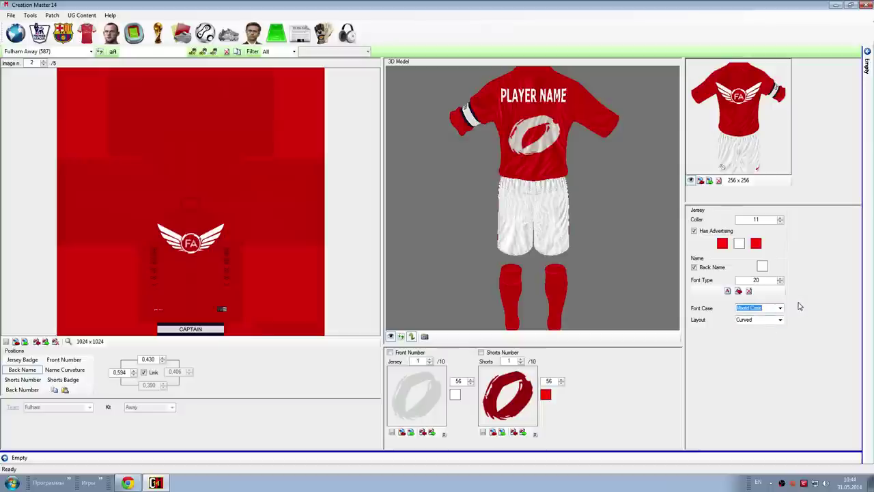
pyautogui.click(745, 308)
pyautogui.moveTo(737, 308)
pyautogui.mouseDown()
pyautogui.moveTo(753, 308)
pyautogui.moveTo(743, 311)
pyautogui.mouseUp()
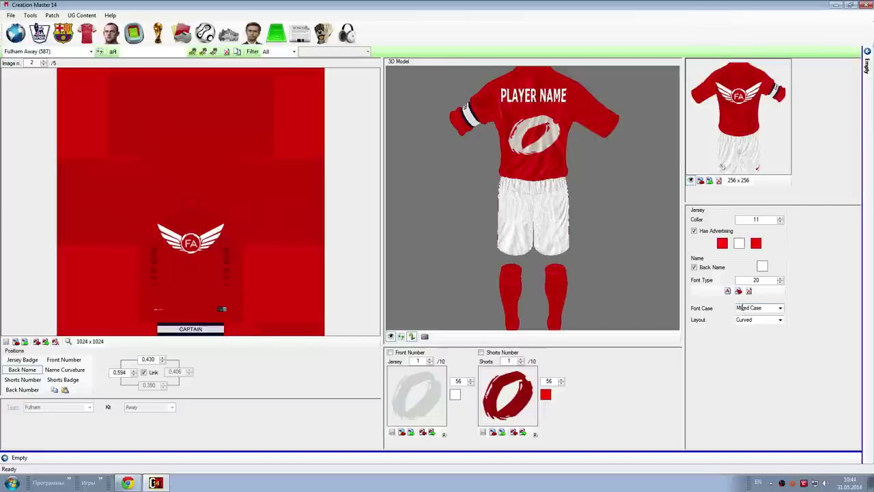
pyautogui.moveTo(764, 308); pyautogui.dragTo(741, 305)
pyautogui.click(780, 308)
pyautogui.click(773, 316)
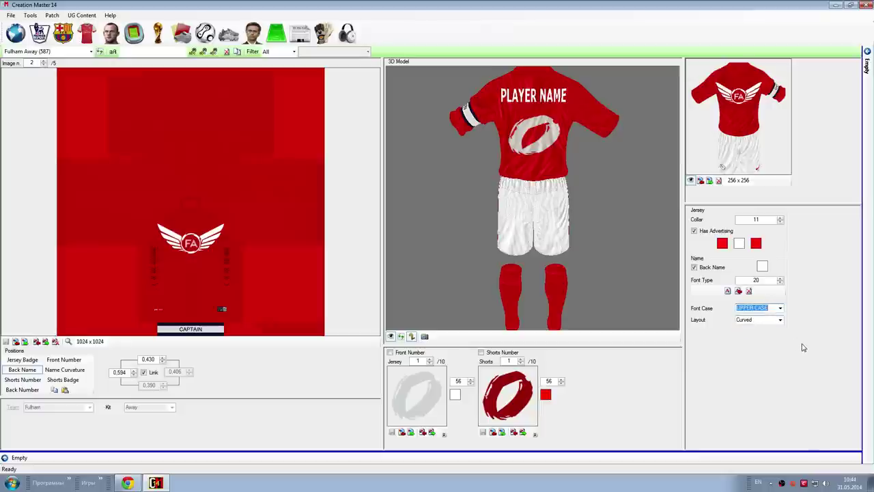
# View the layout choices for the back name and keep the Curved layout
pyautogui.click(780, 320)
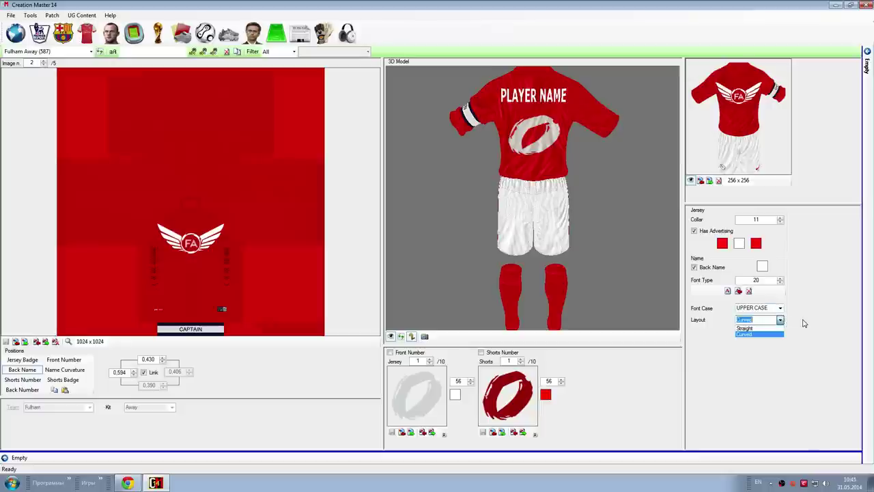
pyautogui.click(755, 334)
pyautogui.click(781, 321)
pyautogui.click(782, 334)
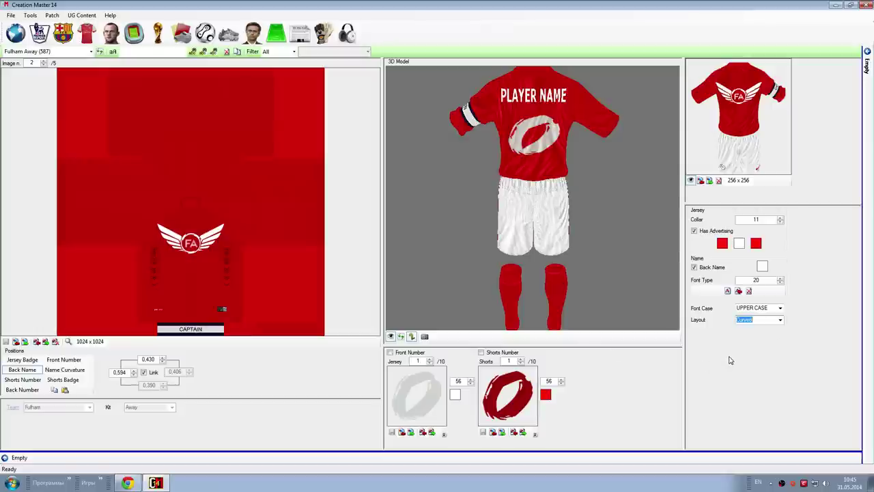
# Open the Fulham GK kit and turn its 3D model around to show the front
pyautogui.click(91, 51)
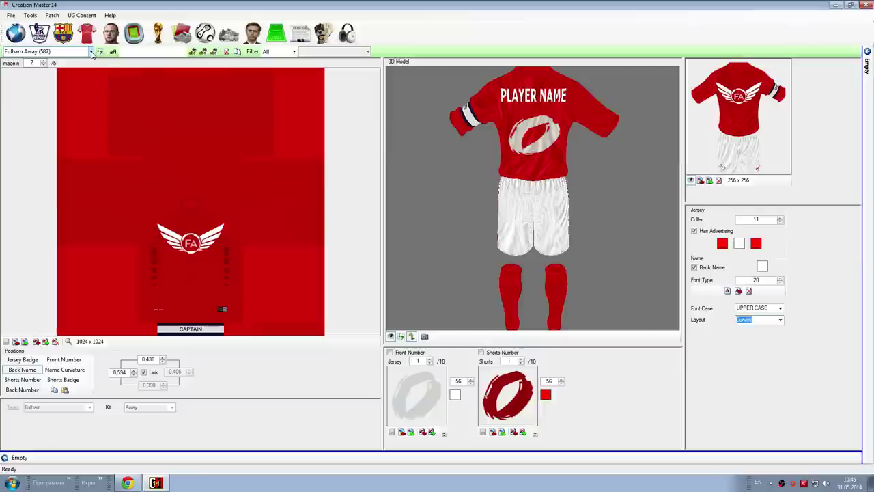
pyautogui.click(75, 71)
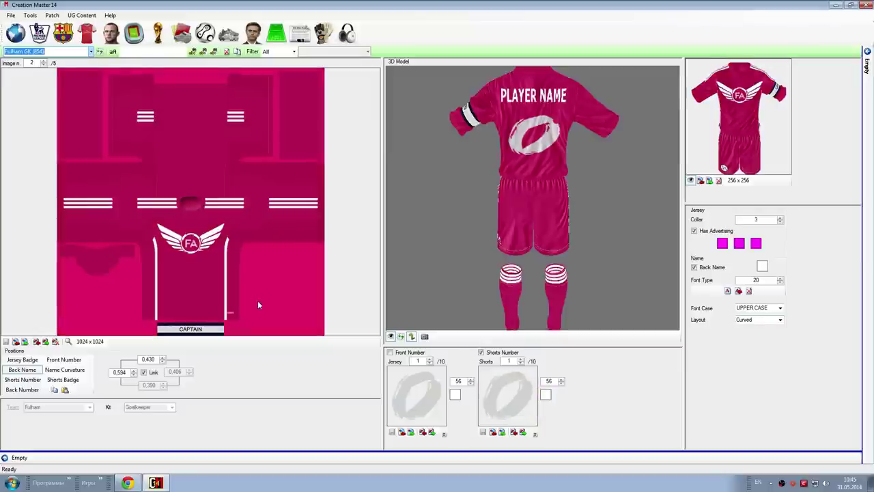
pyautogui.moveTo(555, 292); pyautogui.dragTo(481, 308)
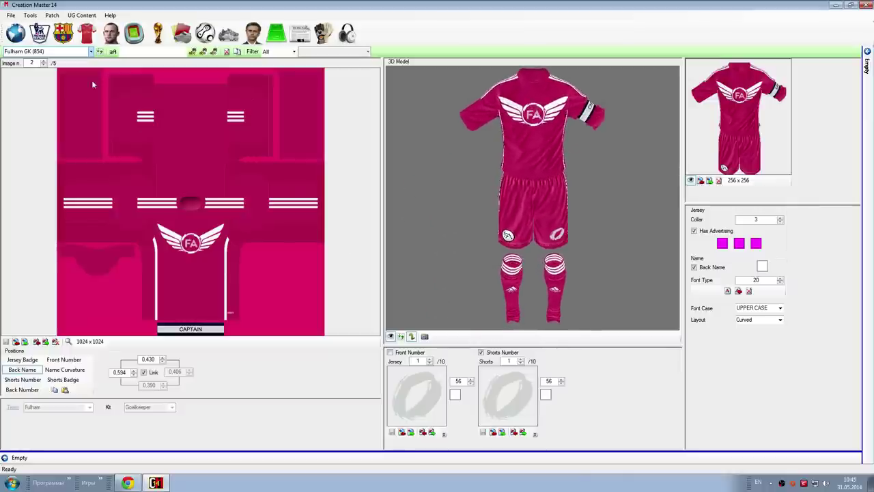
# Switch to the Fulham Away kit and back to the Fulham GK kit to compare their settings
pyautogui.click(91, 51)
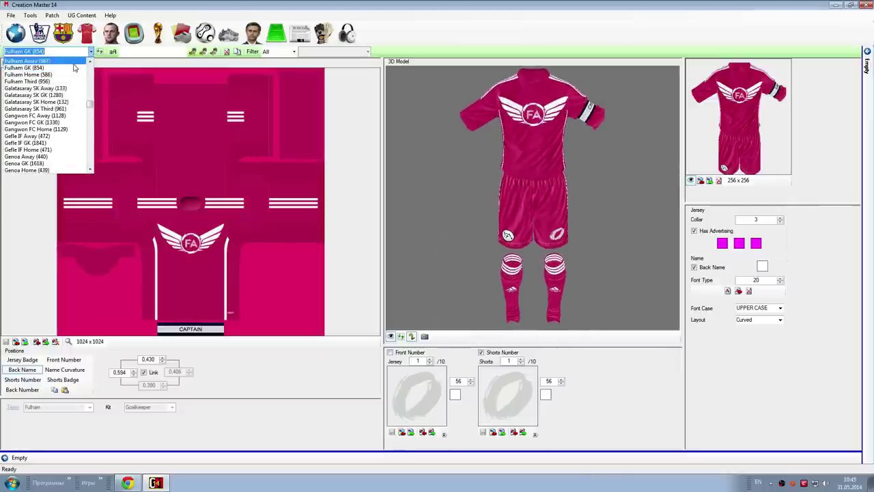
pyautogui.click(71, 61)
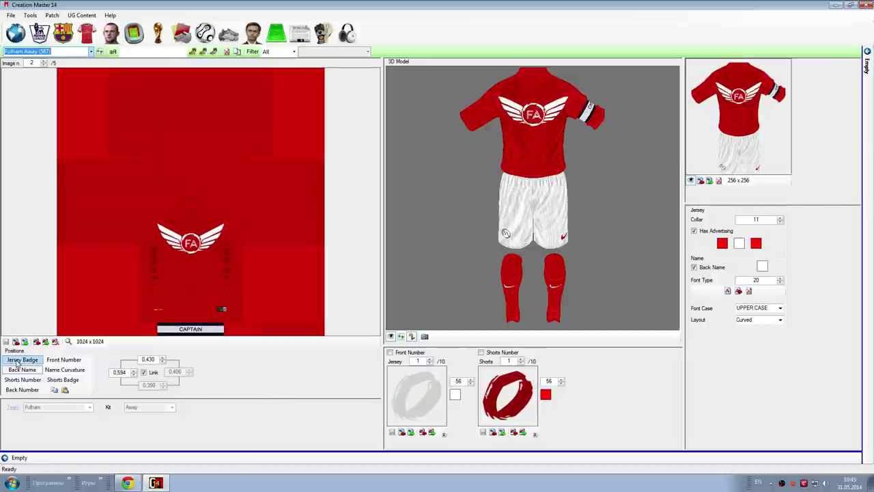
pyautogui.click(90, 52)
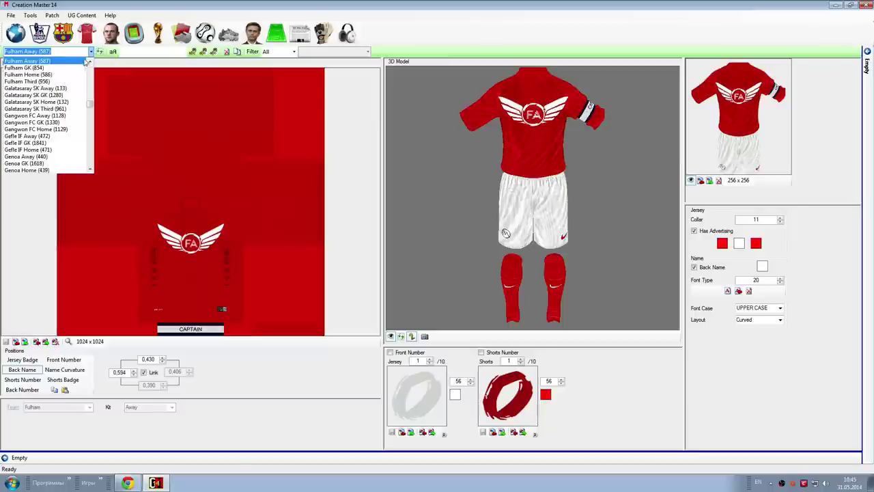
pyautogui.click(71, 68)
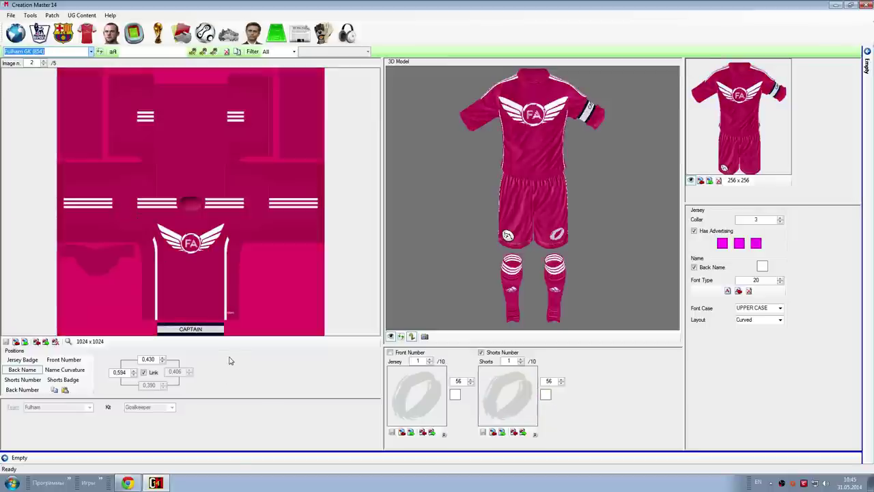
pyautogui.press('Up')
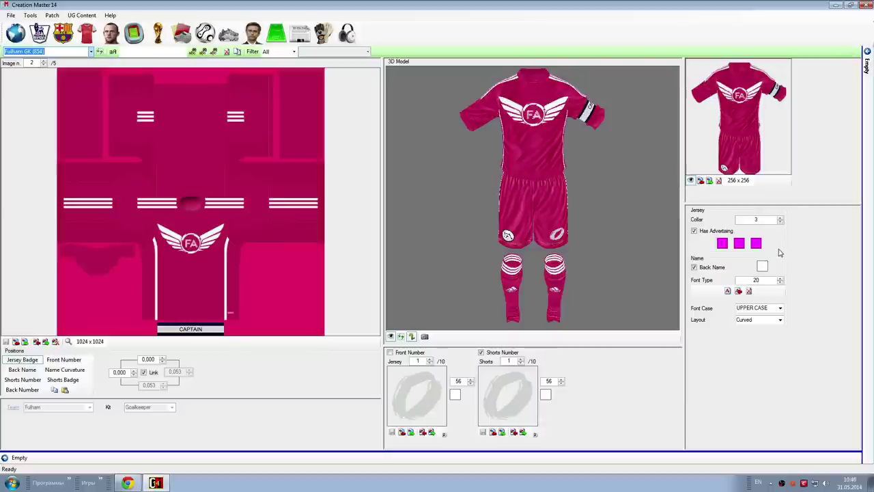
# Show the Fulham Away kit again, turn its 3D model slightly, and return to the Fulham GK kit
pyautogui.click(90, 52)
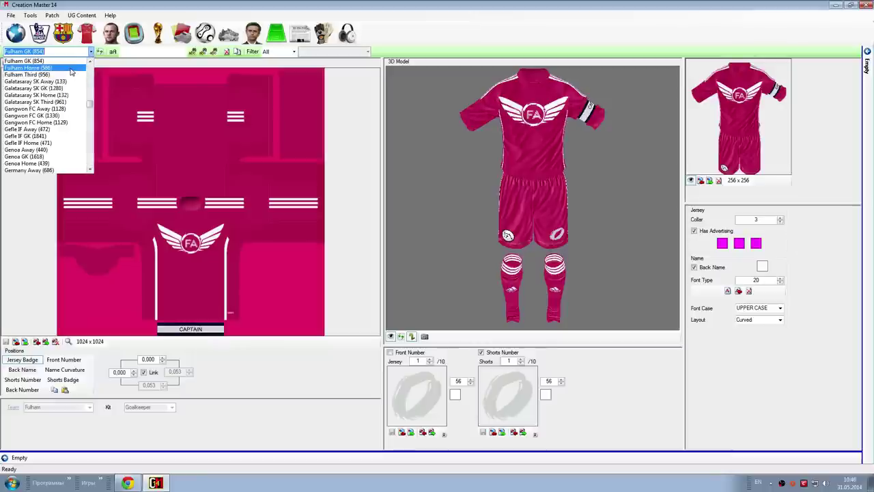
pyautogui.scroll(1, 41, 71)
pyautogui.click(41, 74)
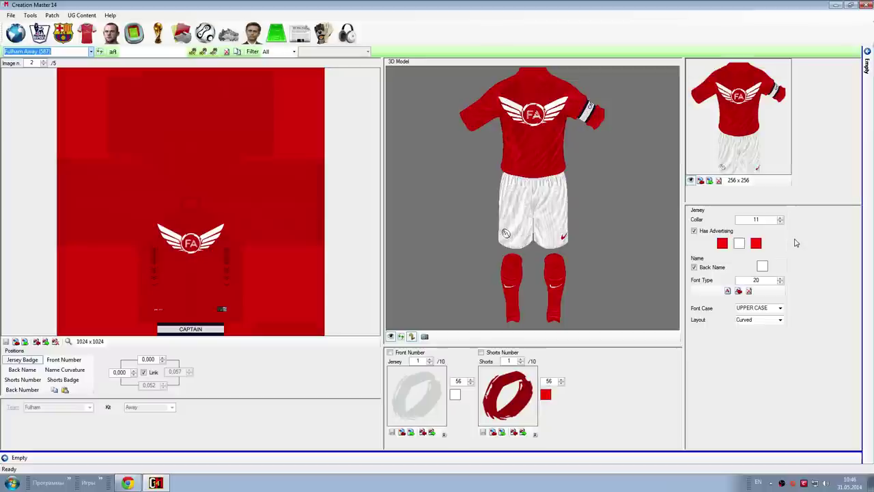
pyautogui.moveTo(549, 246)
pyautogui.mouseDown()
pyautogui.moveTo(446, 232)
pyautogui.moveTo(540, 247)
pyautogui.mouseUp()
pyautogui.click(91, 51)
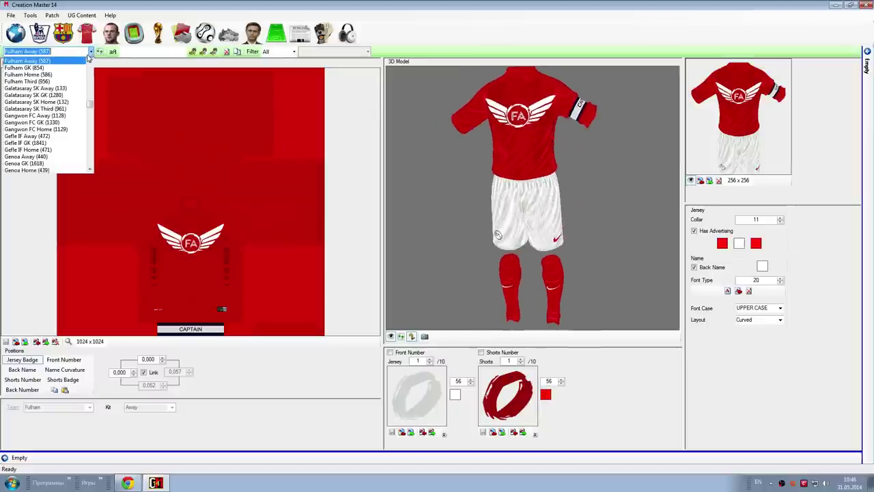
pyautogui.click(46, 74)
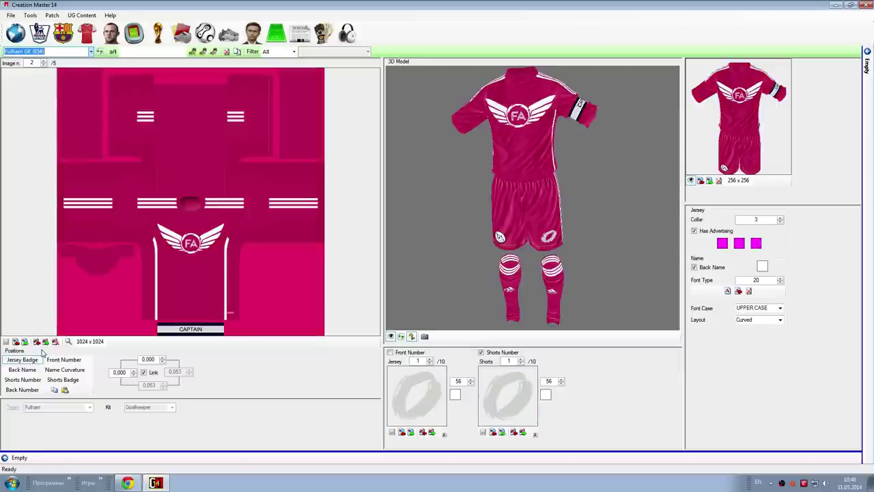
# Examine the goalkeeper kit's position values for the back name, shorts number, back number, shorts badge, name curvature and front number
pyautogui.click(29, 371)
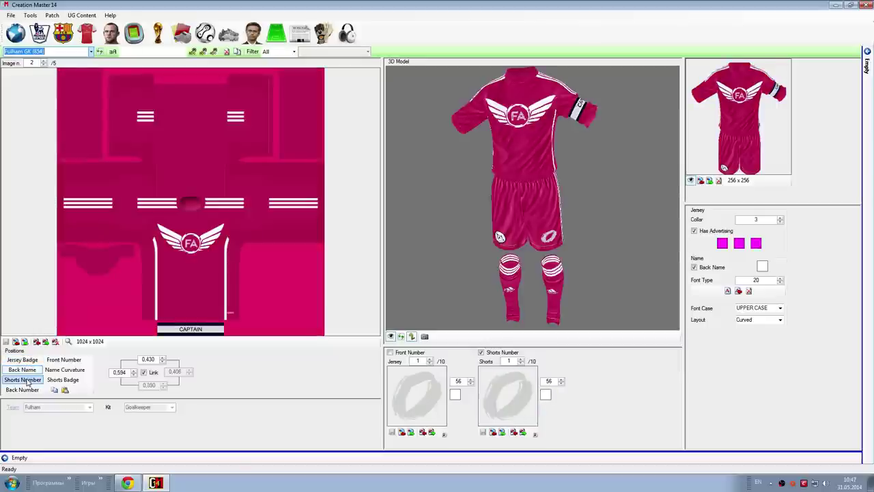
pyautogui.click(27, 381)
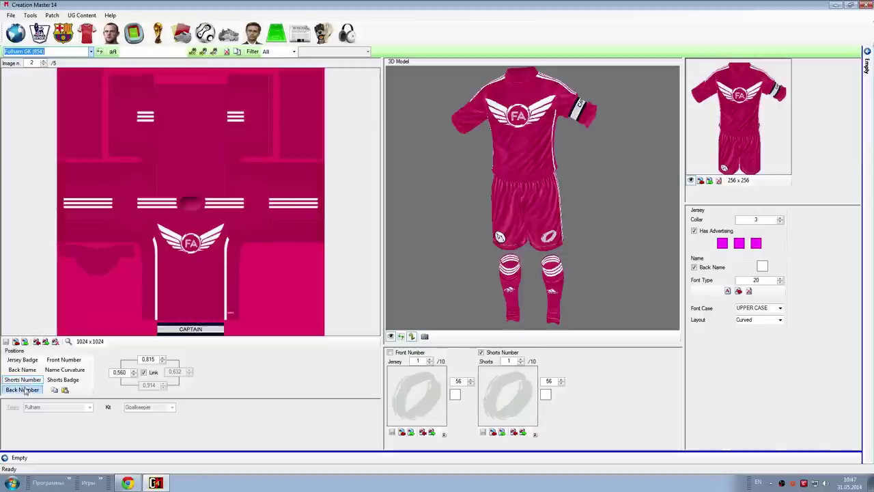
pyautogui.click(24, 390)
pyautogui.click(61, 381)
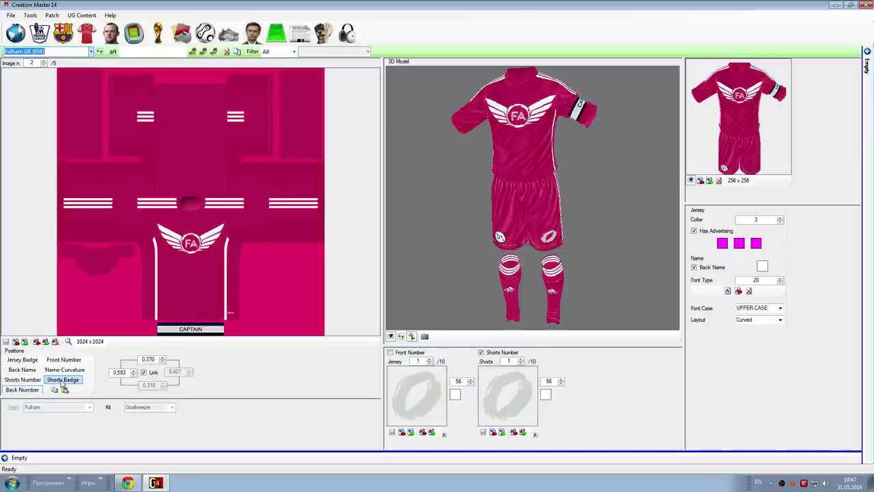
pyautogui.click(64, 370)
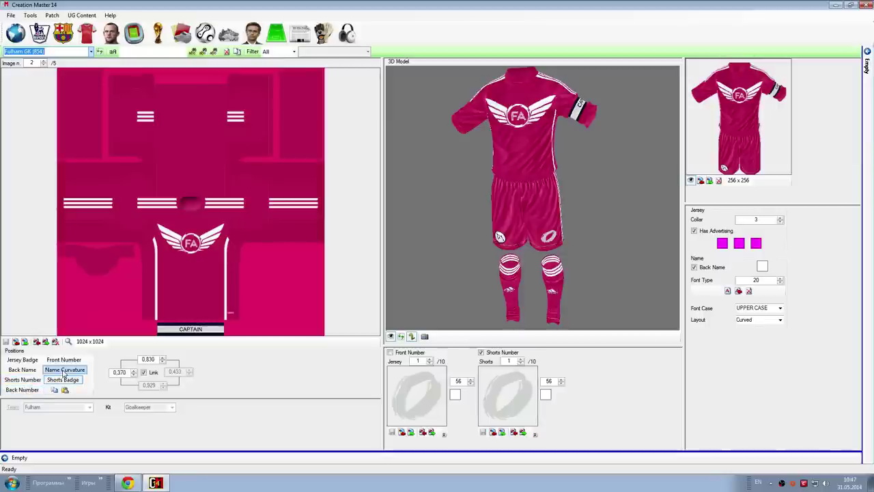
pyautogui.click(64, 360)
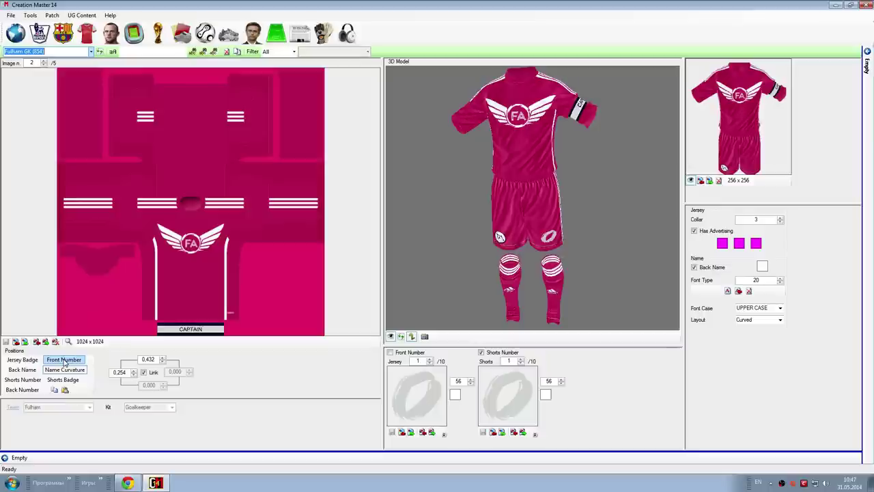
pyautogui.click(64, 361)
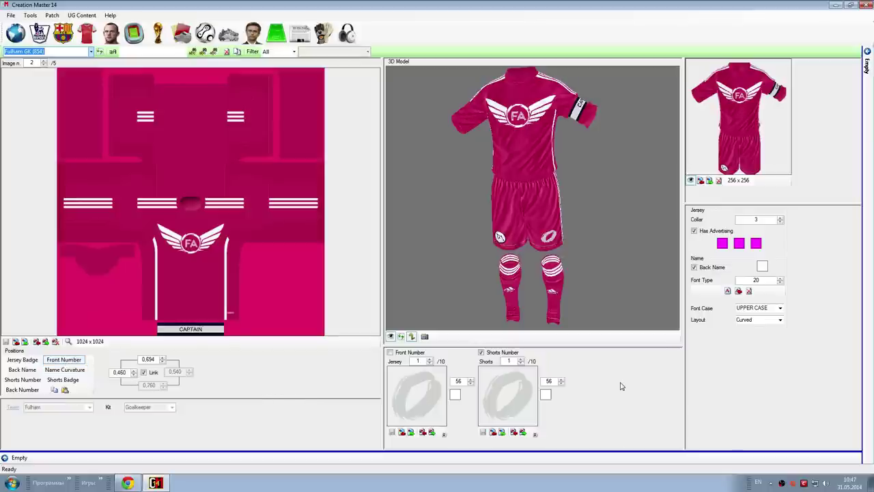
# Open the Fulham Home kit and turn its 3D model to face straight forward
pyautogui.click(91, 51)
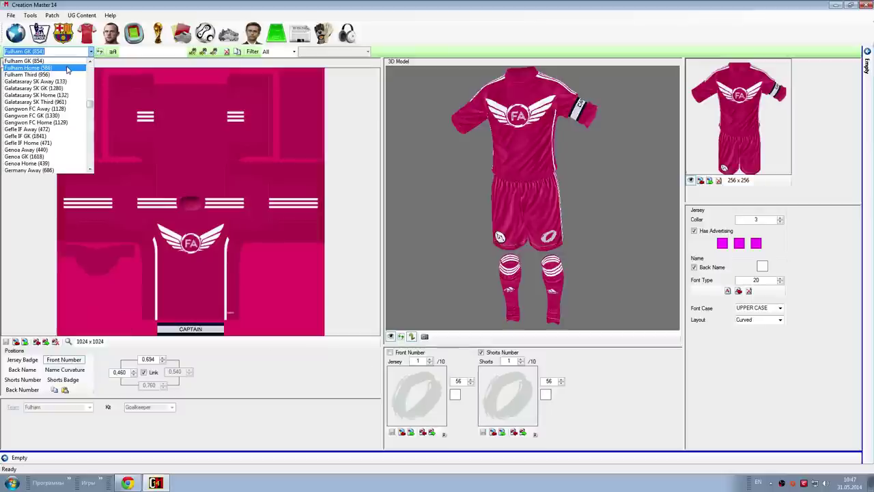
pyautogui.click(67, 68)
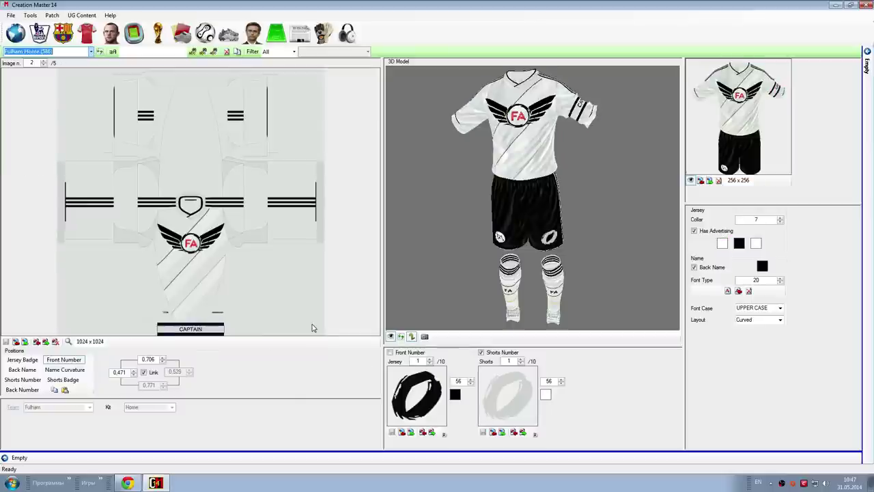
pyautogui.moveTo(510, 283); pyautogui.dragTo(517, 280)
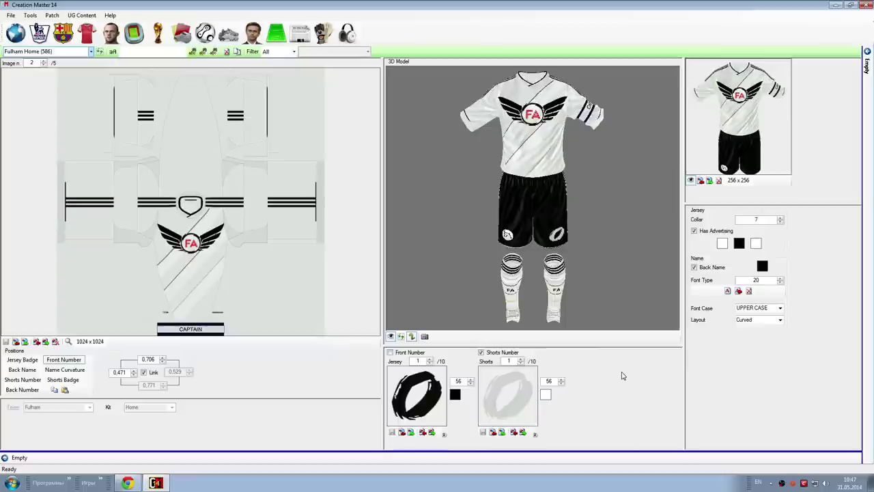
# Examine the home kit's position values for the jersey badge, back name, shorts number, back number and front number
pyautogui.click(36, 360)
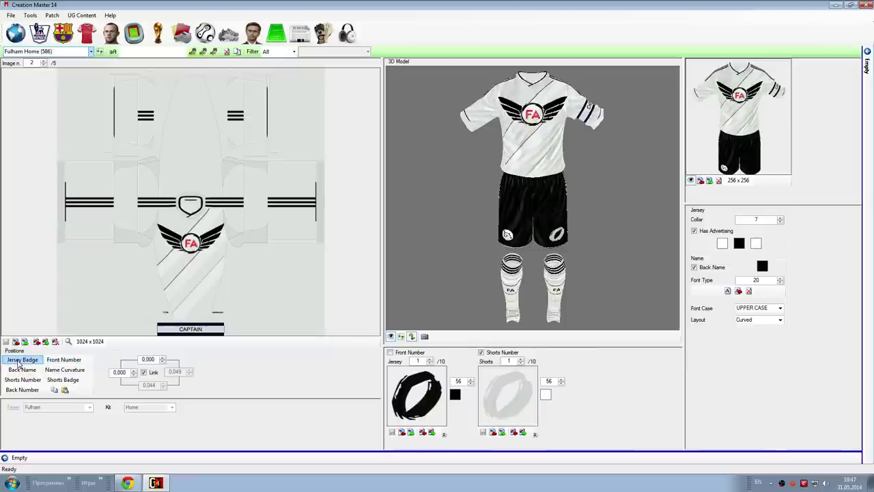
pyautogui.click(17, 370)
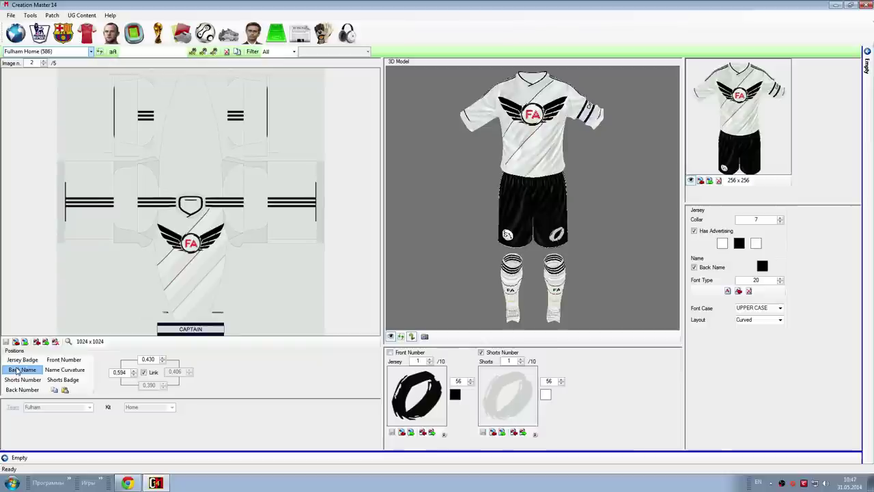
pyautogui.click(16, 381)
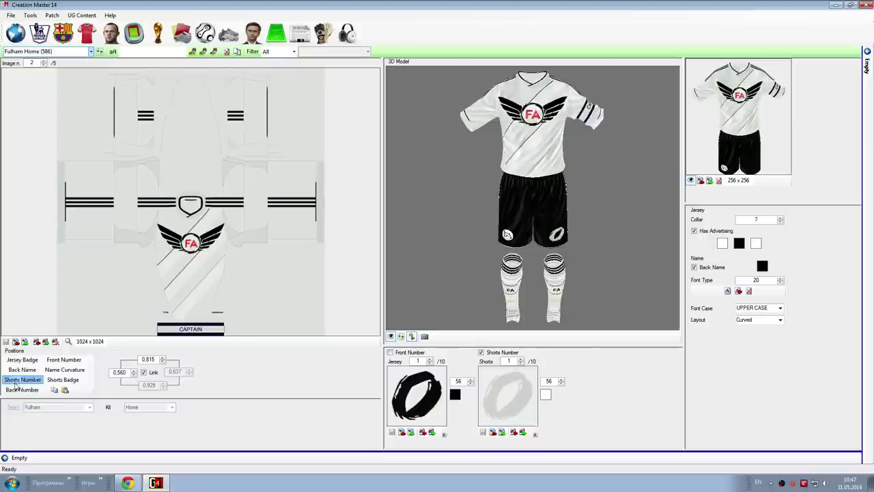
pyautogui.click(14, 391)
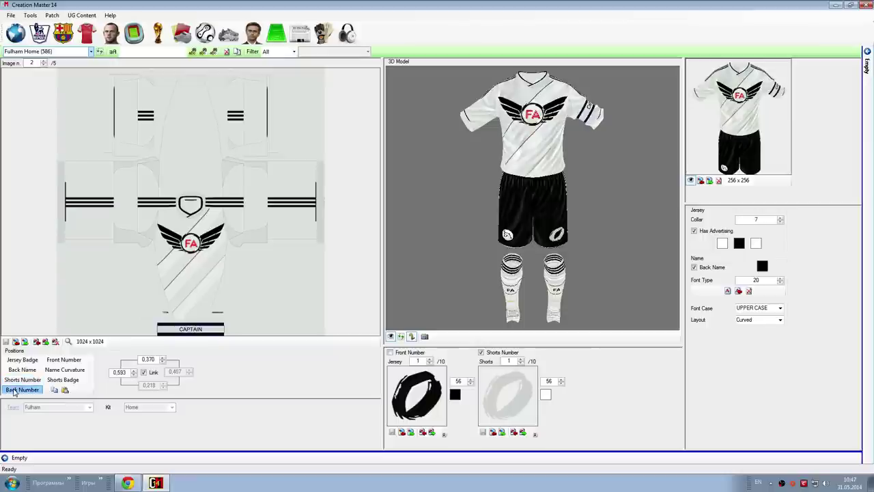
pyautogui.click(65, 361)
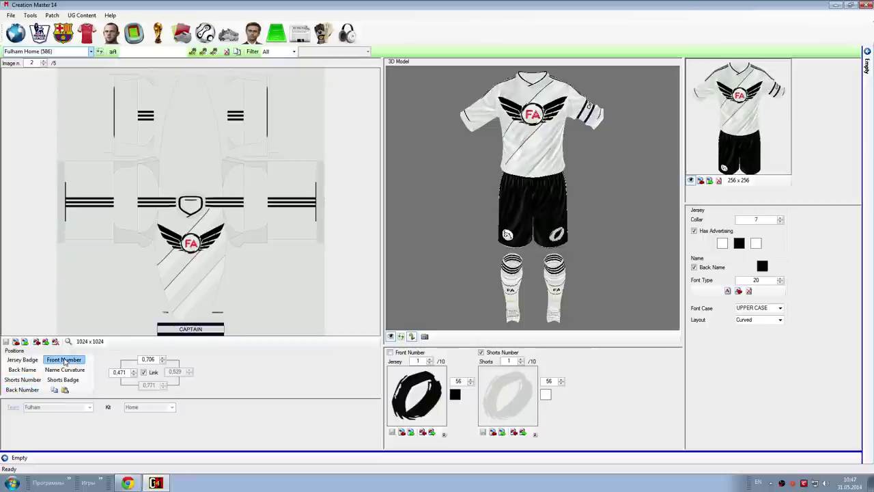
# Examine the home kit's position values for the name curvature and shorts badge, then open the Fulham Third kit
pyautogui.click(62, 370)
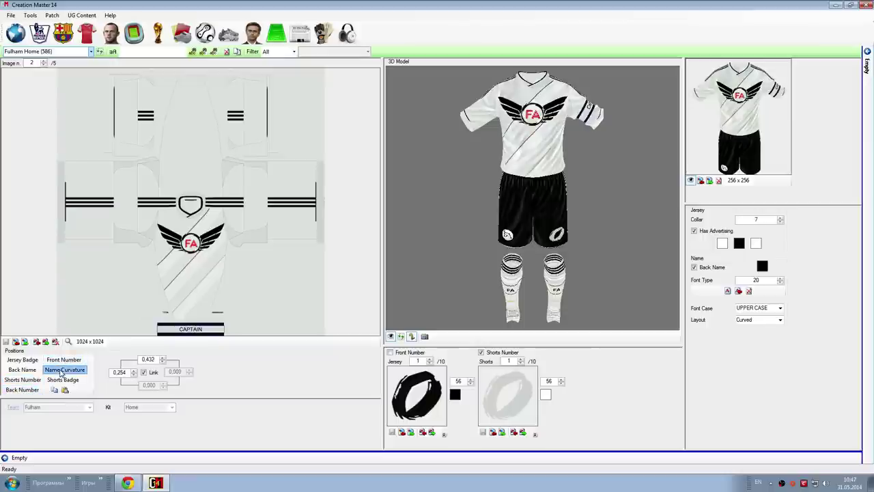
pyautogui.click(60, 379)
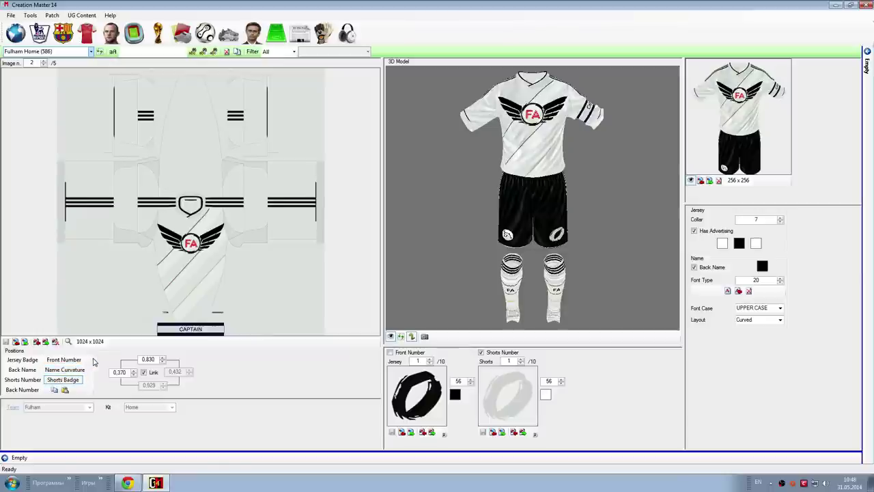
pyautogui.click(91, 54)
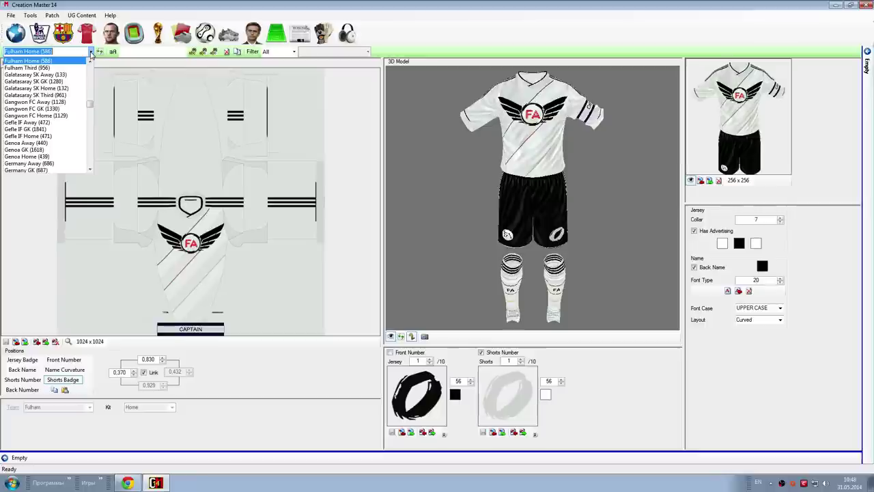
pyautogui.click(77, 69)
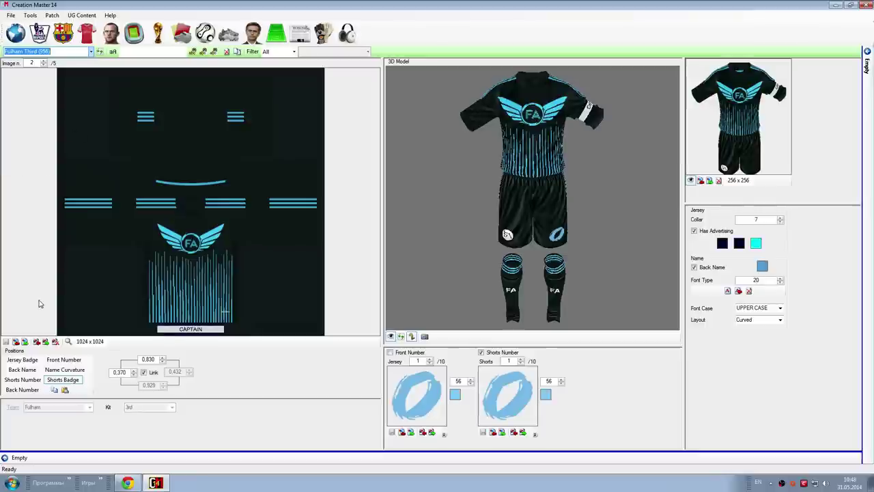
# Examine the third kit's position values for the jersey badge, back name, shorts number, back number, front number, name curvature and shorts badge
pyautogui.click(23, 360)
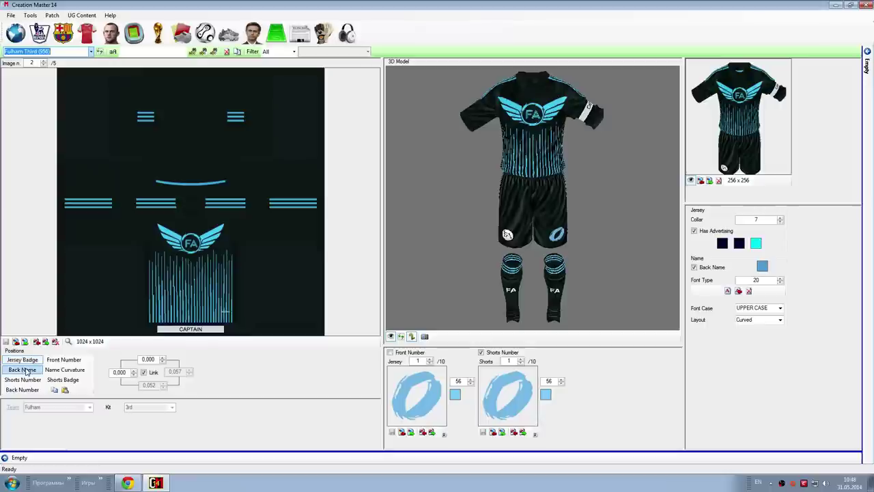
pyautogui.click(23, 370)
pyautogui.click(25, 379)
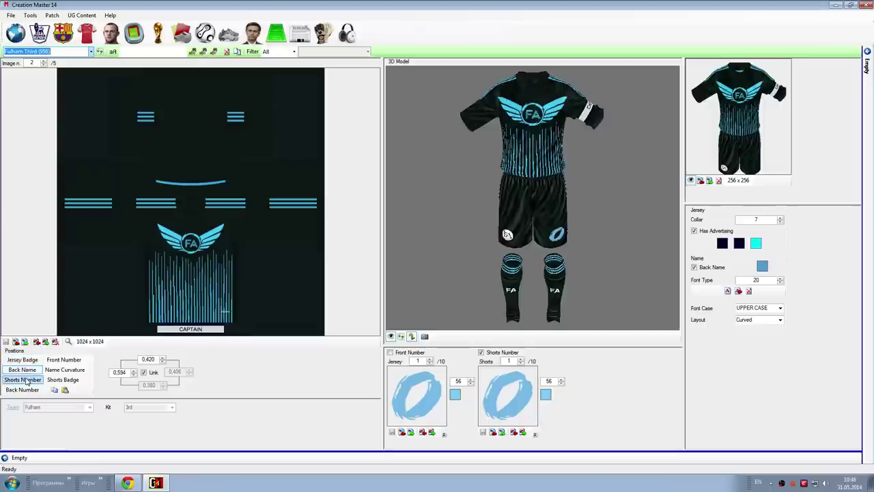
pyautogui.click(24, 390)
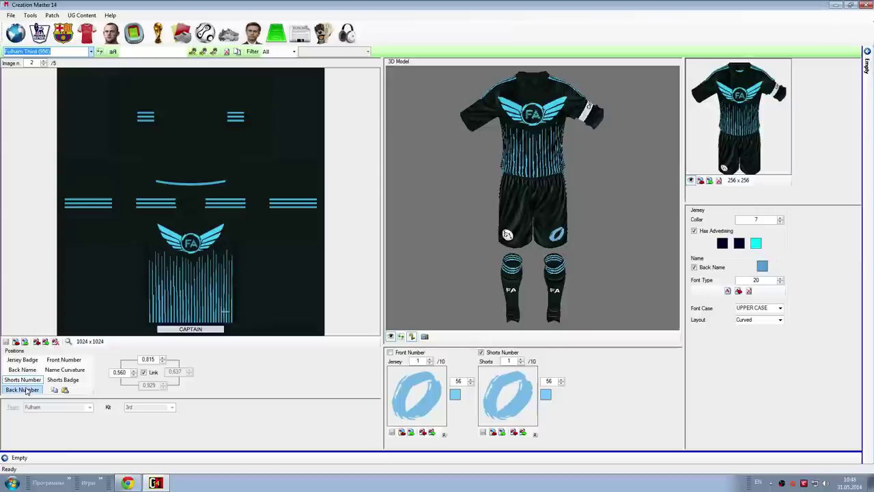
pyautogui.click(25, 389)
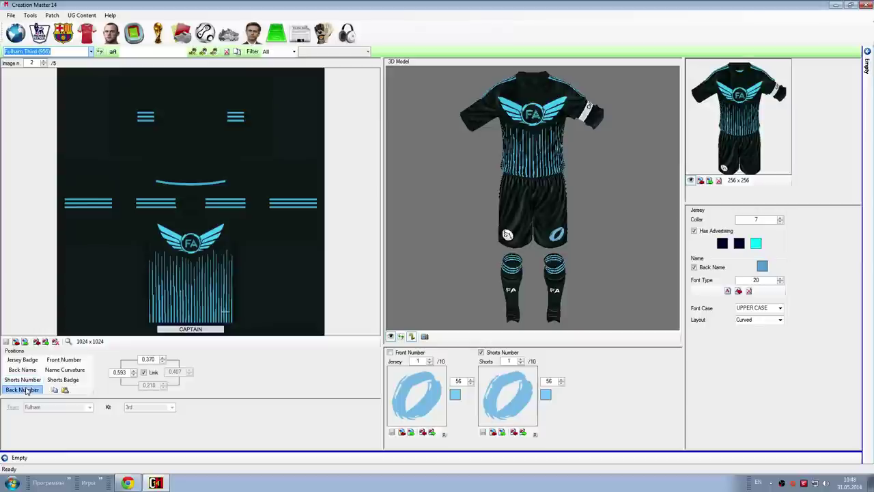
pyautogui.click(61, 360)
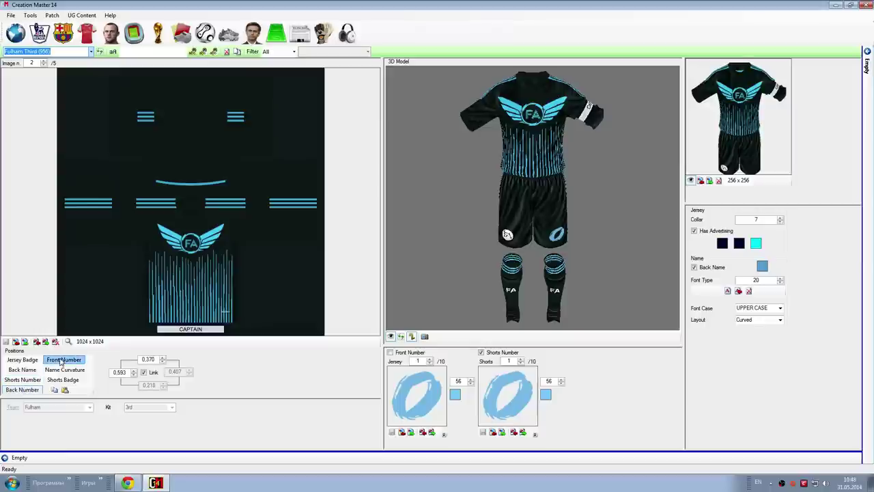
pyautogui.click(62, 370)
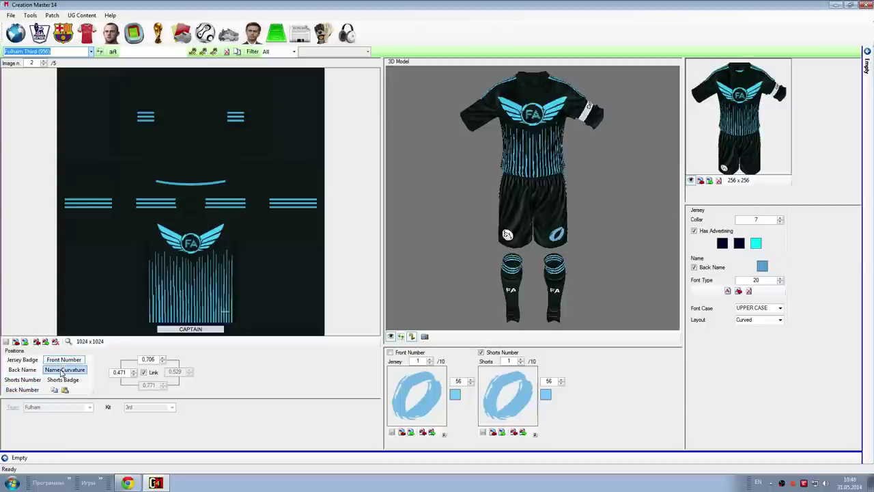
pyautogui.click(62, 372)
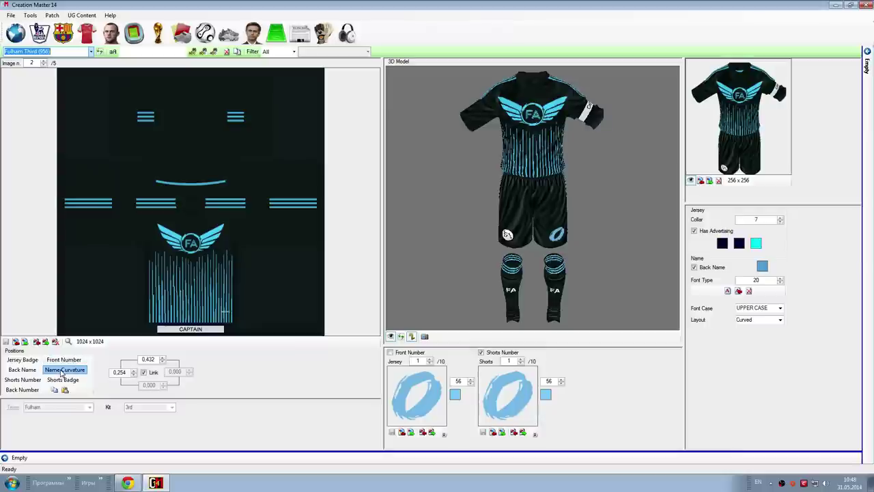
pyautogui.click(62, 381)
pyautogui.click(63, 380)
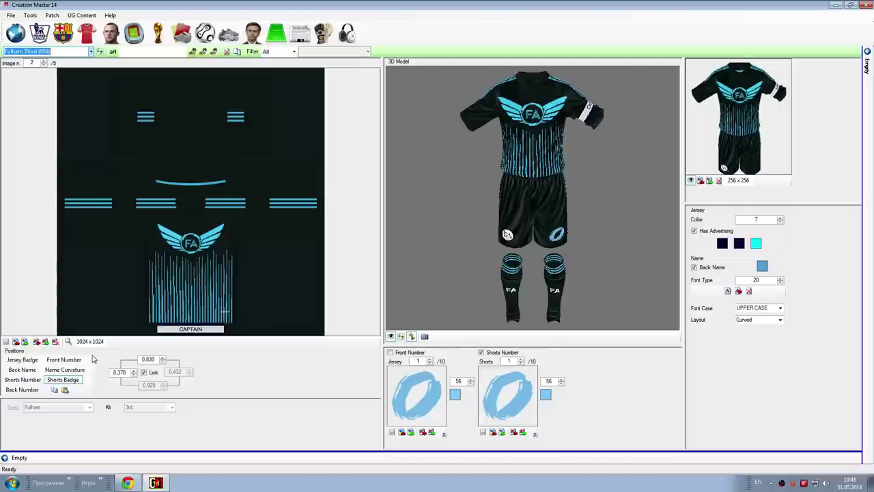
# Redraw the third kit's 3D model and turn it slightly
pyautogui.click(782, 483)
pyautogui.click(751, 354)
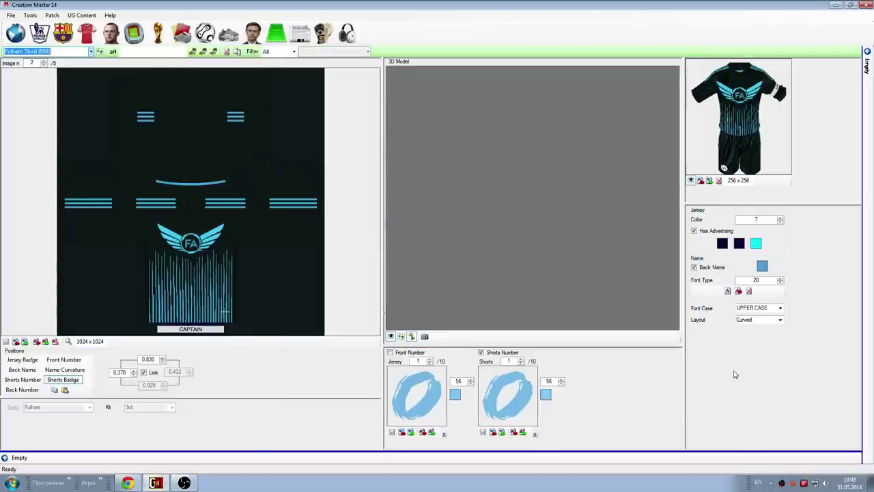
pyautogui.click(400, 336)
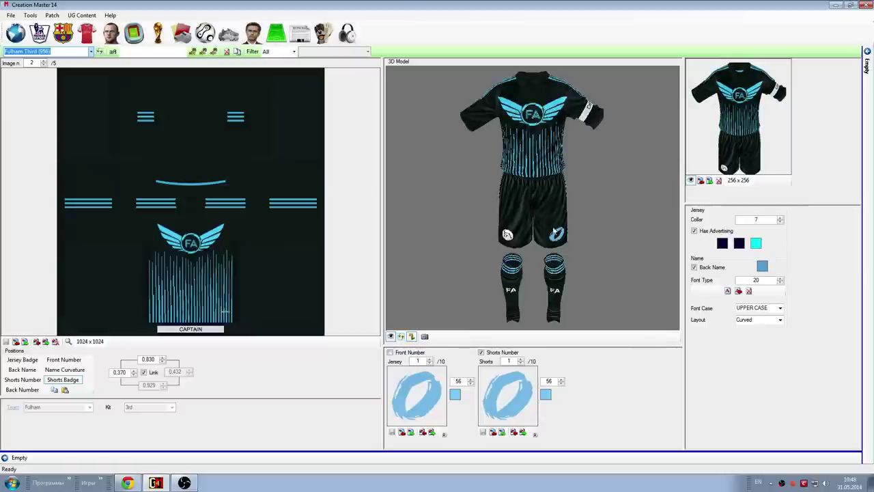
pyautogui.moveTo(550, 200)
pyautogui.mouseDown()
pyautogui.moveTo(554, 241)
pyautogui.moveTo(552, 203)
pyautogui.moveTo(517, 206)
pyautogui.moveTo(552, 201)
pyautogui.mouseUp()
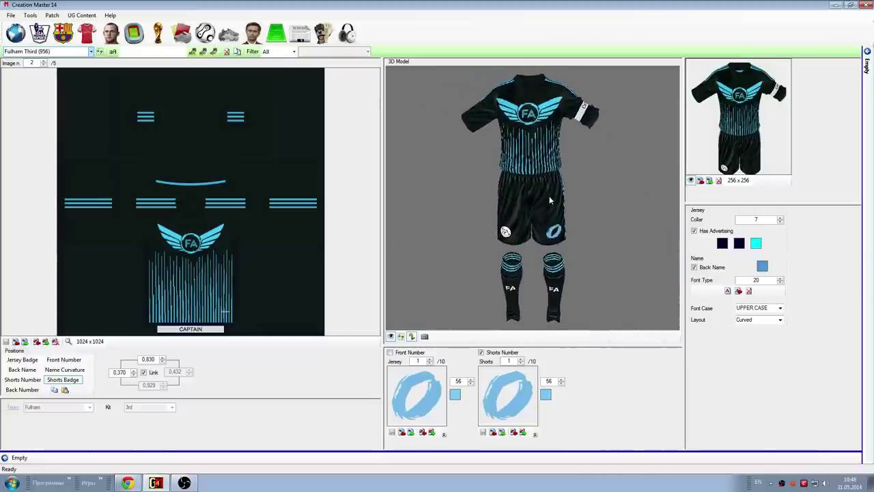
# View the third kit's jersey number colour choices without changing them, and rotate the 3D model to show its back
pyautogui.click(456, 396)
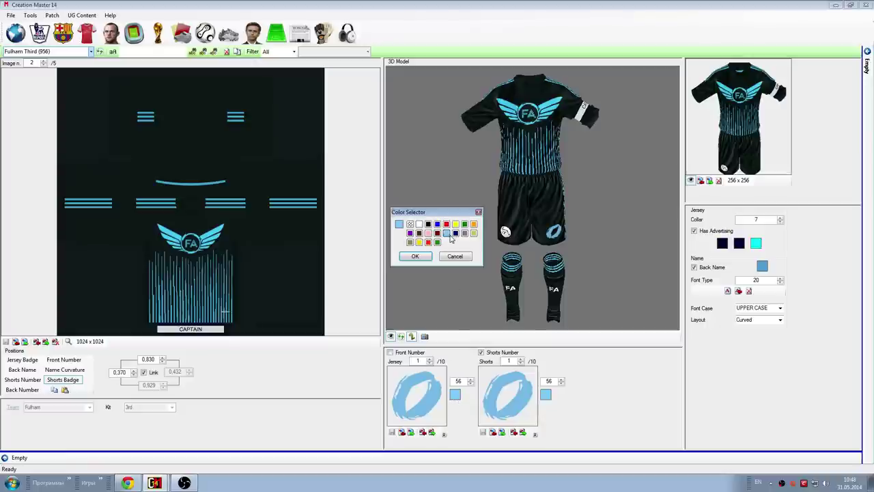
pyautogui.click(455, 257)
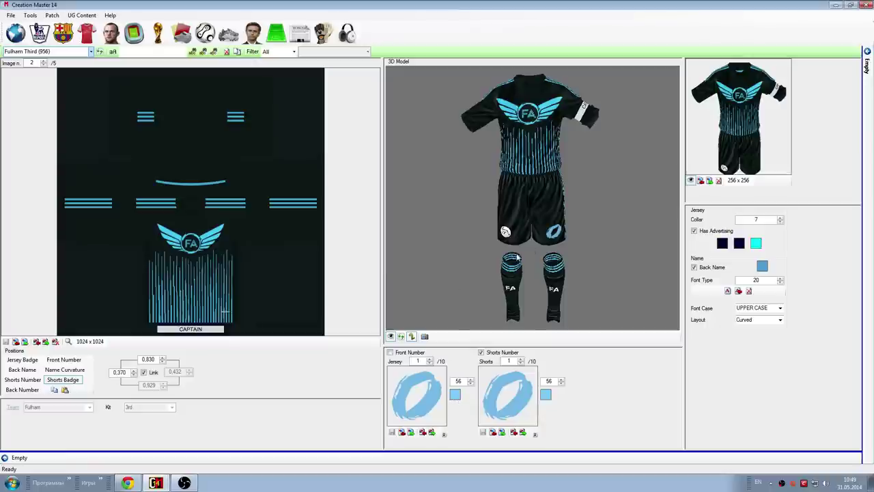
pyautogui.moveTo(535, 164); pyautogui.dragTo(543, 195)
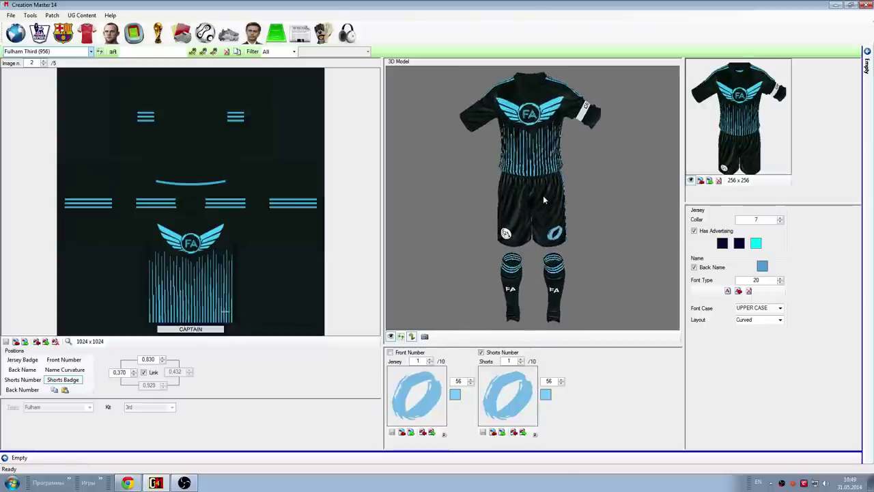
pyautogui.moveTo(596, 245); pyautogui.dragTo(443, 215)
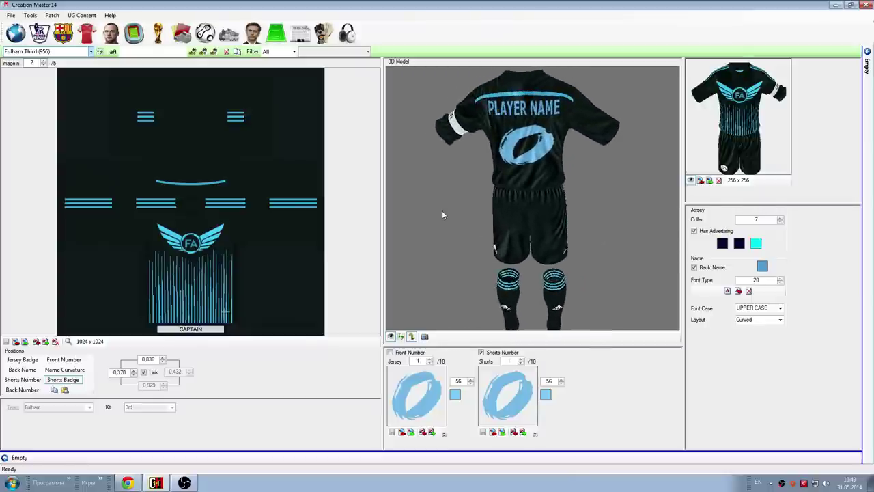
# Examine the RGB values of the third kit's back name colour in the expanded colour picker, and close it unchanged
pyautogui.click(762, 267)
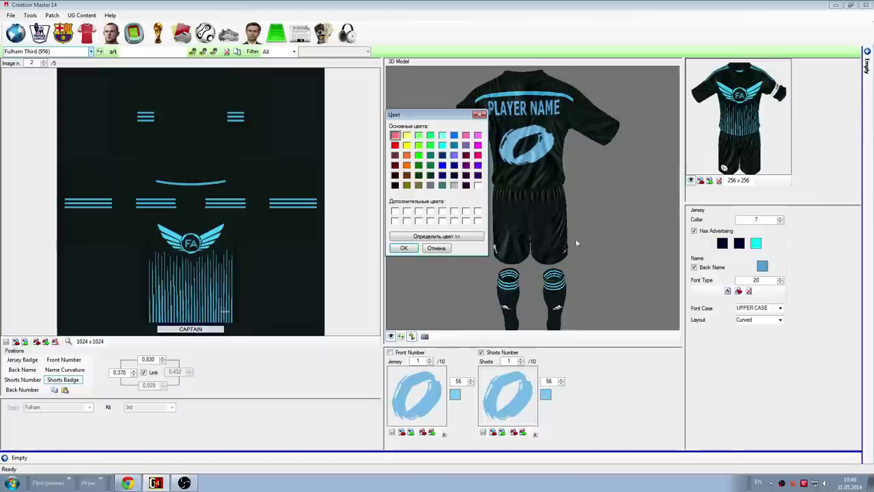
pyautogui.click(447, 237)
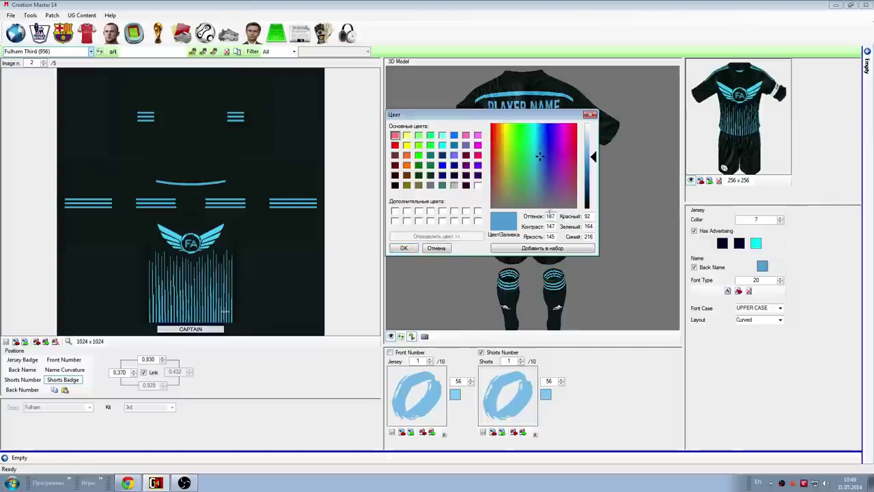
pyautogui.moveTo(512, 116)
pyautogui.mouseDown()
pyautogui.moveTo(343, 130)
pyautogui.moveTo(505, 118)
pyautogui.mouseUp()
pyautogui.click(544, 217)
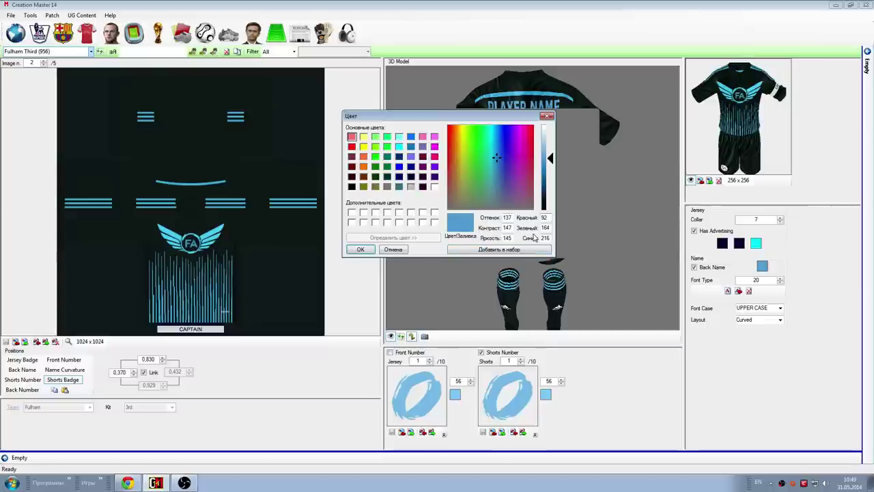
pyautogui.click(546, 117)
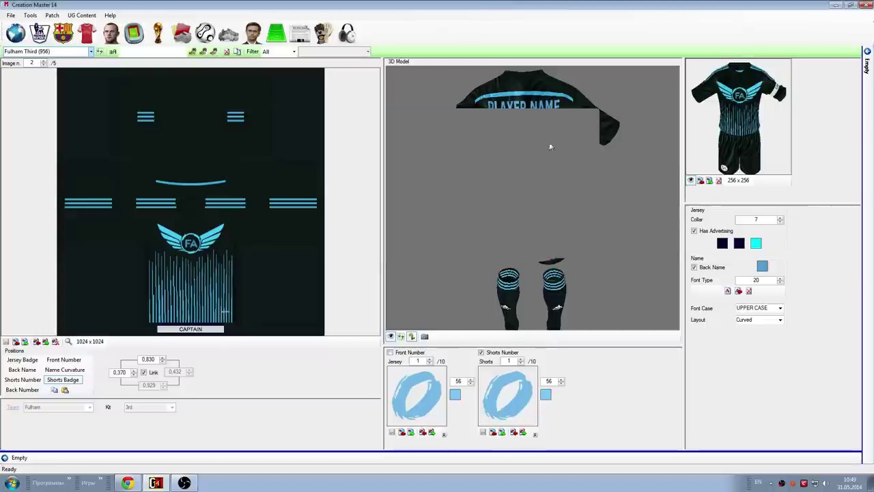
# View the jersey number colour palette again without changing it, and redraw the third kit's 3D model
pyautogui.click(455, 394)
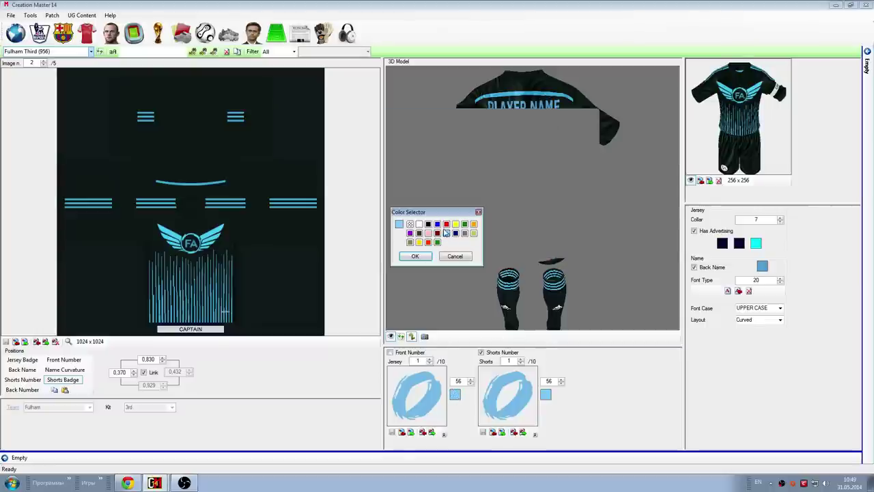
pyautogui.click(463, 261)
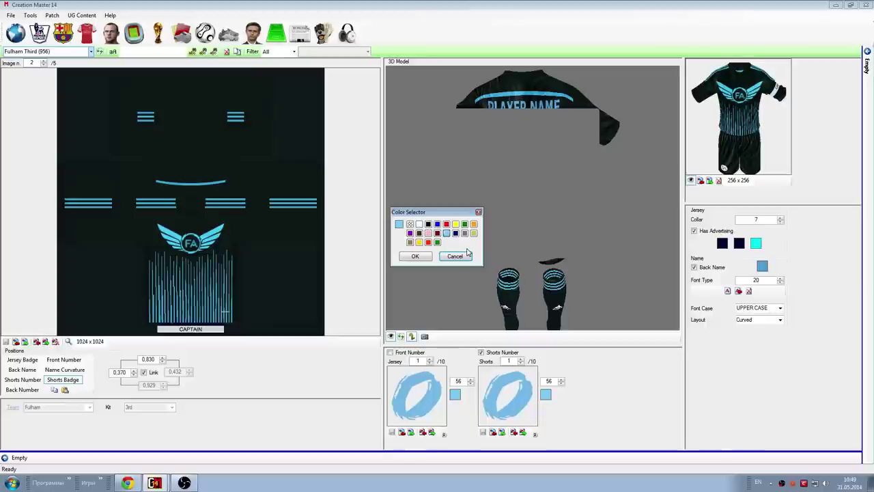
pyautogui.click(455, 257)
pyautogui.click(401, 336)
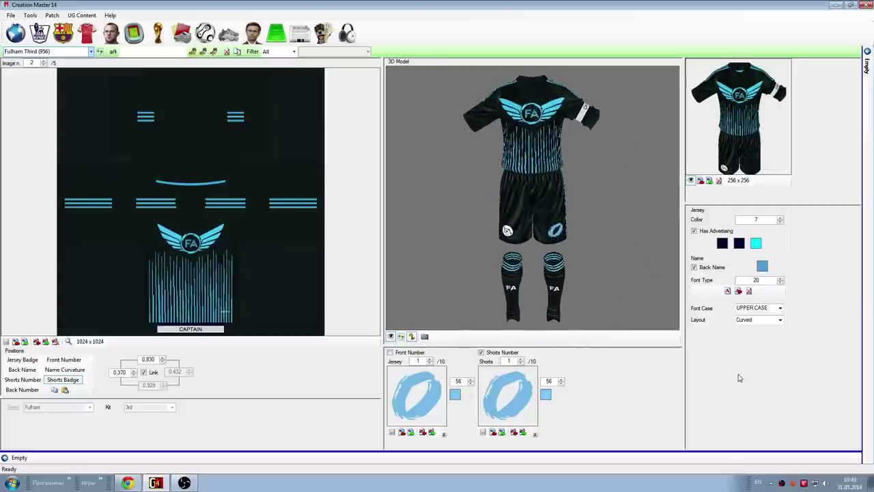
# Open the Fulham Away kit
pyautogui.click(91, 52)
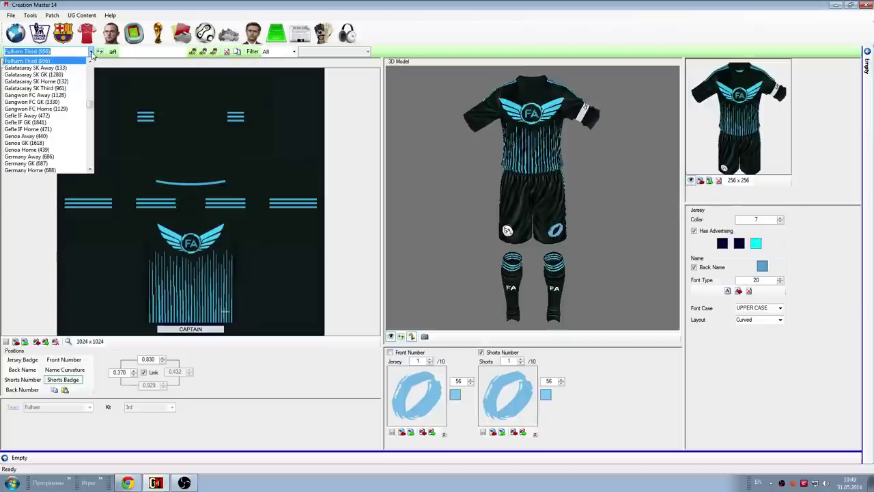
pyautogui.click(91, 51)
pyautogui.click(90, 51)
pyautogui.scroll(7, 90, 65)
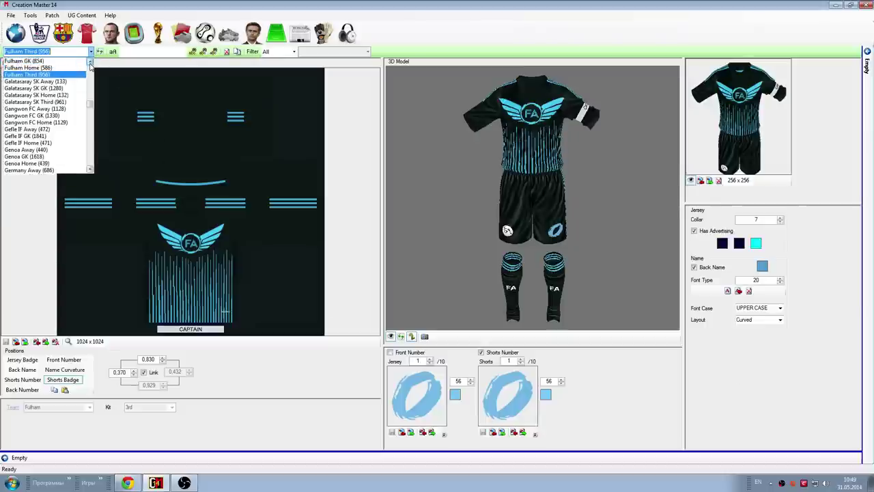
pyautogui.click(64, 88)
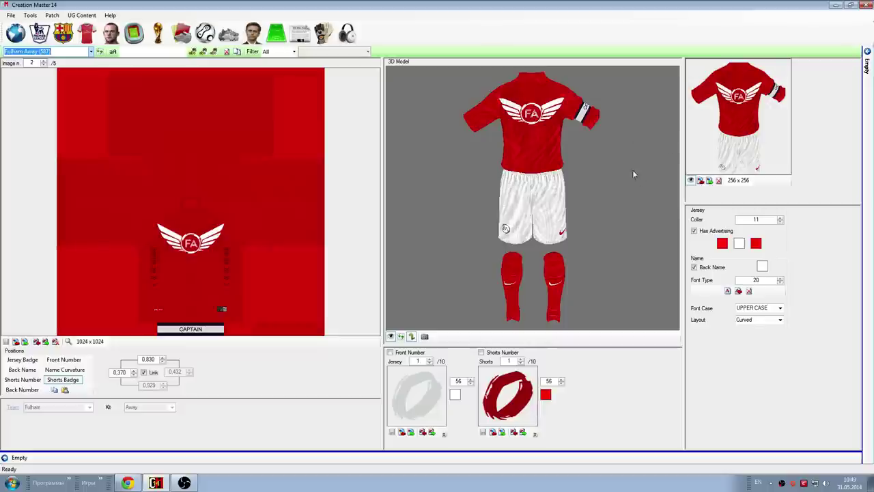
# Recapture the away kit's 256 x 256 preview picture from the 3D model, adjusting the model's angle and size between captures
pyautogui.click(425, 338)
pyautogui.moveTo(548, 208); pyautogui.dragTo(548, 211)
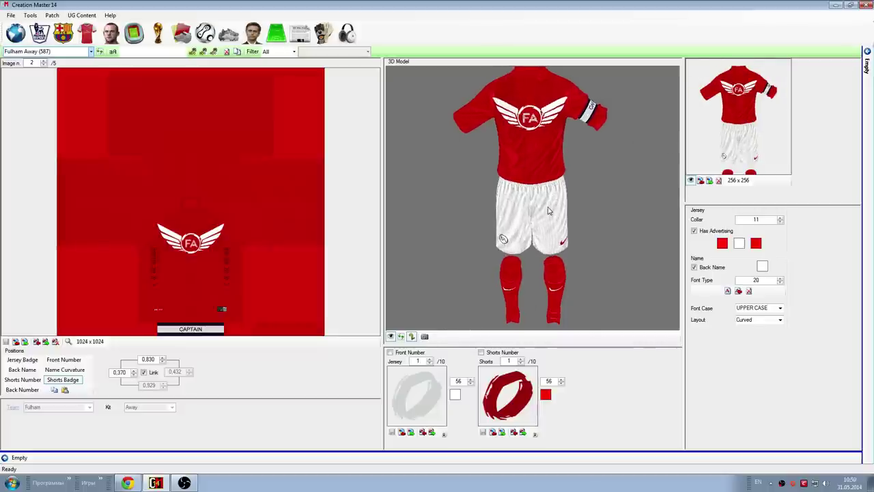
pyautogui.click(424, 337)
pyautogui.moveTo(563, 206); pyautogui.dragTo(563, 208)
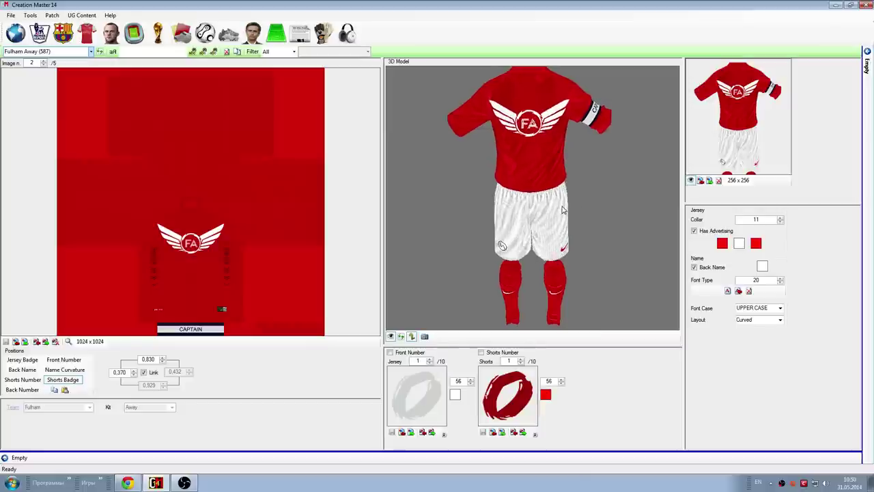
pyautogui.click(424, 337)
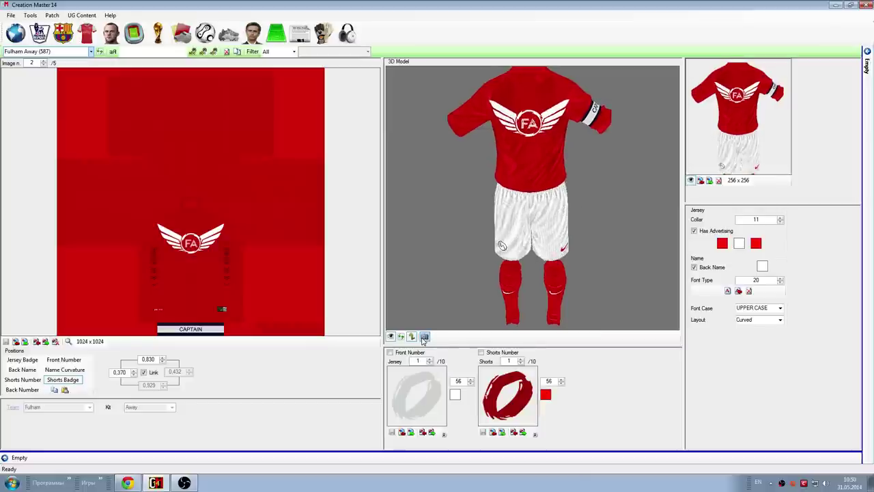
pyautogui.moveTo(529, 230); pyautogui.dragTo(502, 252)
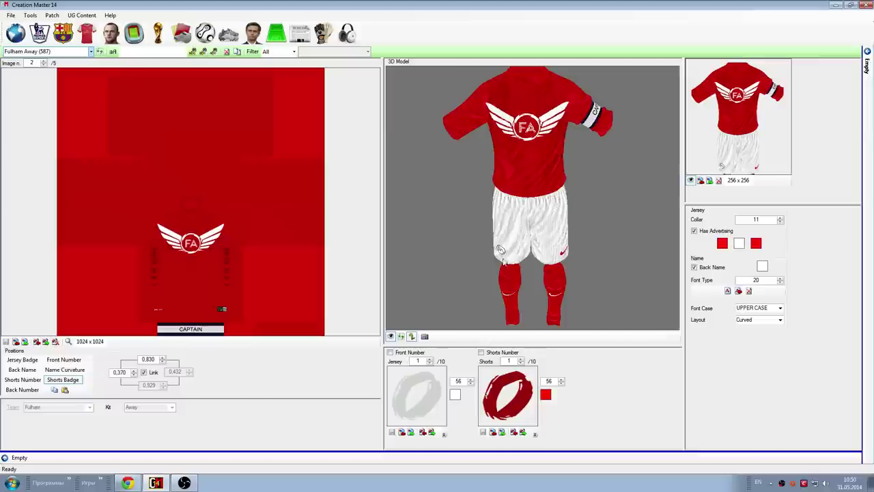
pyautogui.click(424, 338)
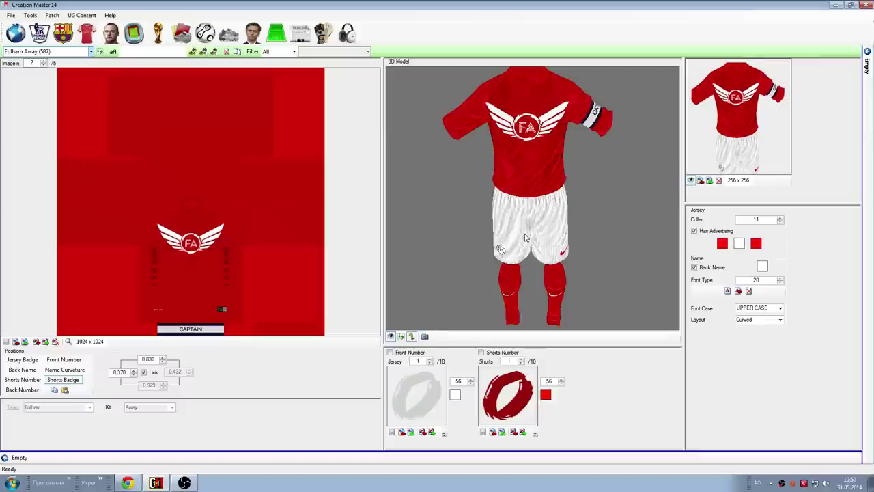
pyautogui.moveTo(525, 237); pyautogui.dragTo(528, 239)
pyautogui.click(425, 337)
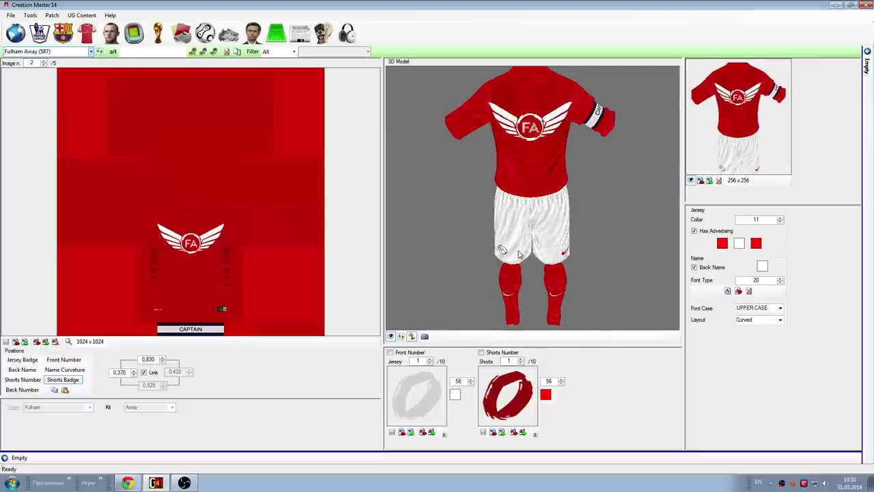
# Fine-tune the away kit model's tilt and zoom, retaking its preview picture after each small adjustment
pyautogui.moveTo(519, 254); pyautogui.dragTo(522, 254)
pyautogui.click(425, 337)
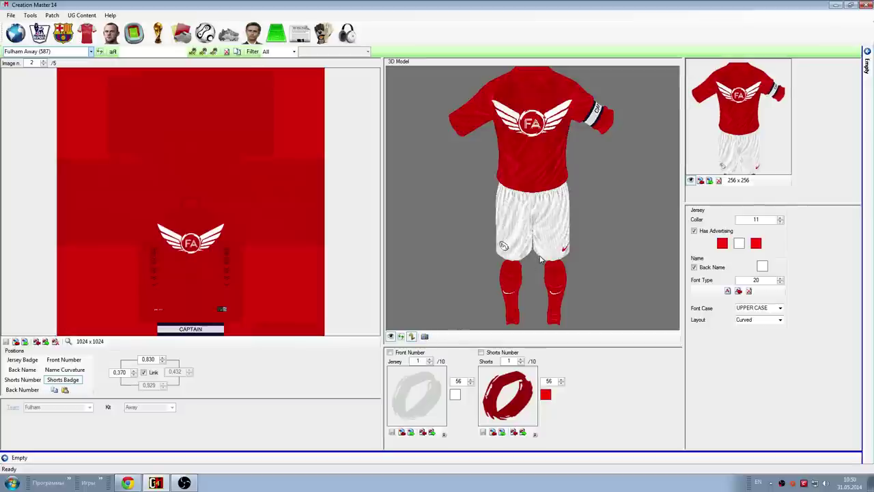
pyautogui.scroll(1, 540, 259)
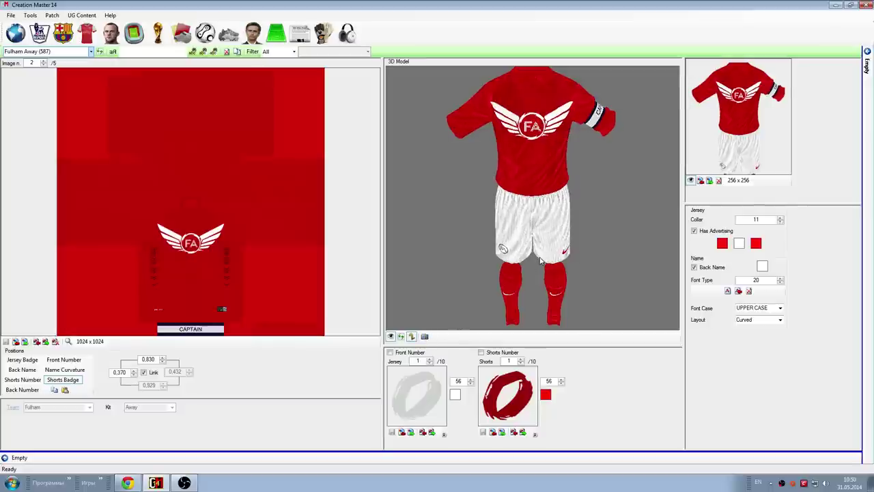
pyautogui.click(425, 336)
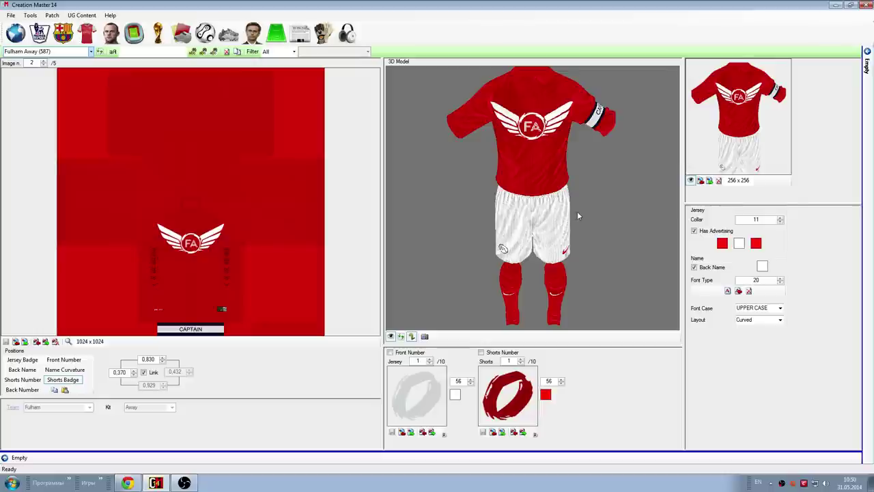
pyautogui.moveTo(577, 211); pyautogui.dragTo(575, 207)
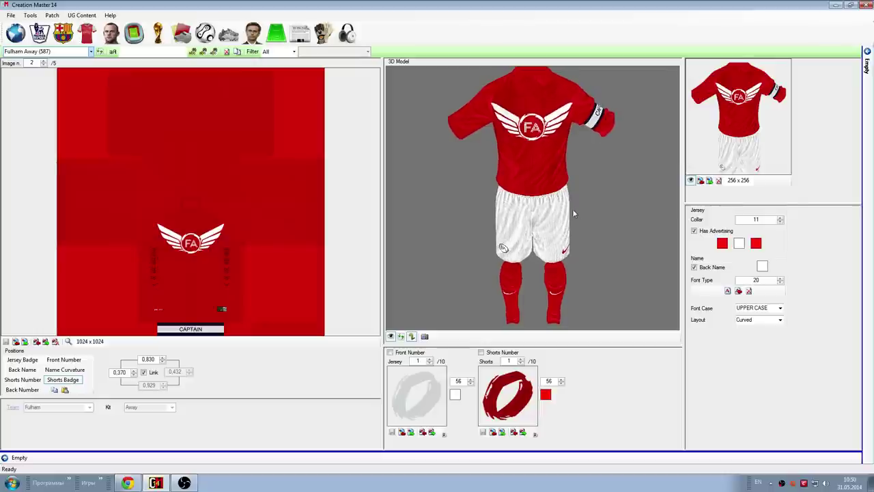
pyautogui.click(430, 336)
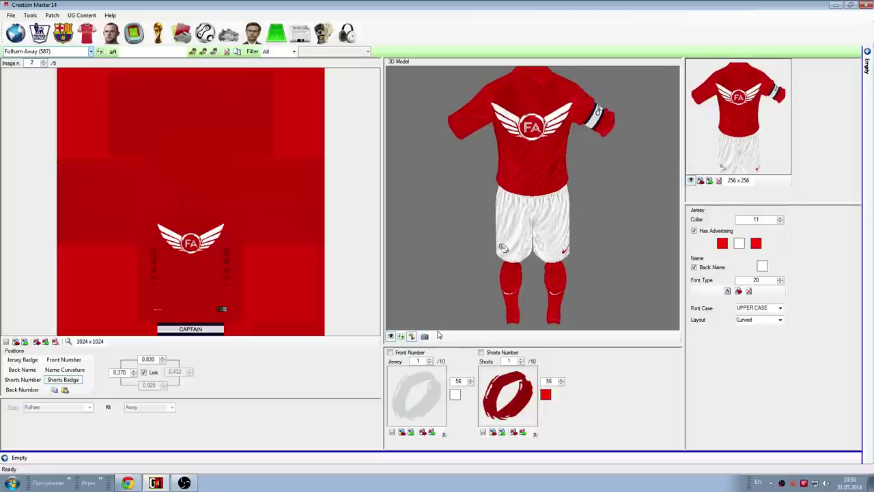
pyautogui.moveTo(586, 228); pyautogui.dragTo(583, 225)
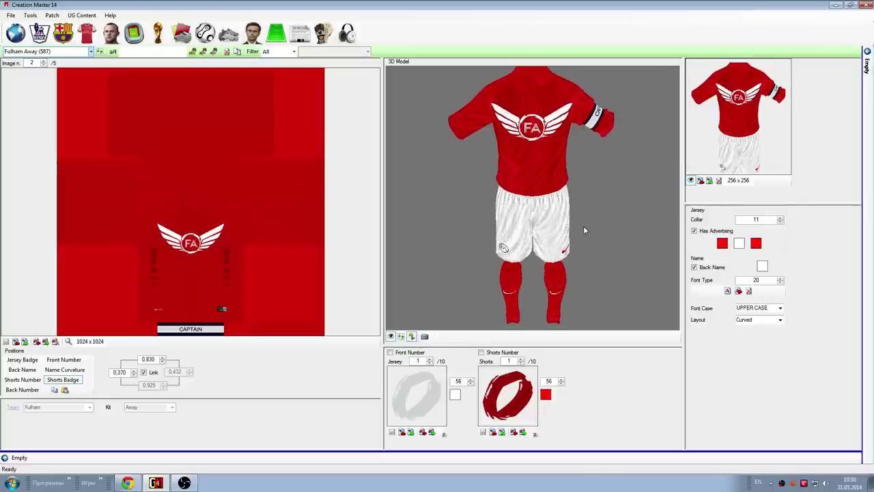
pyautogui.click(424, 336)
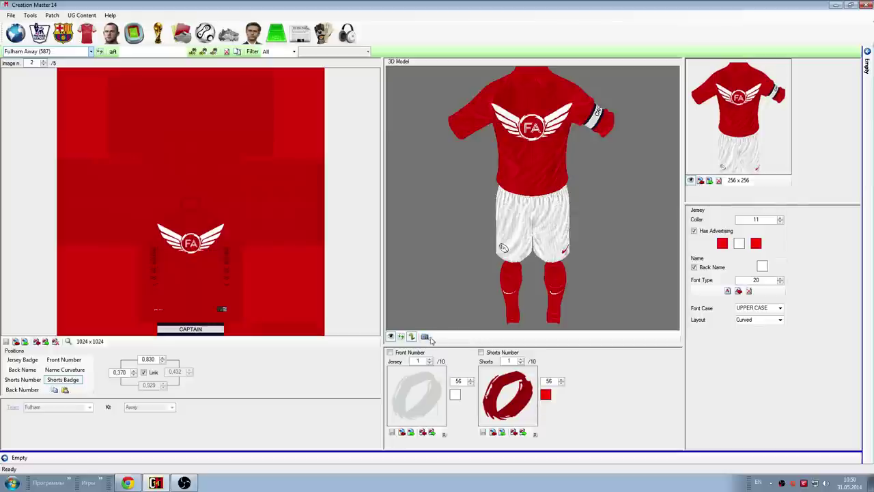
pyautogui.moveTo(583, 219); pyautogui.dragTo(583, 213)
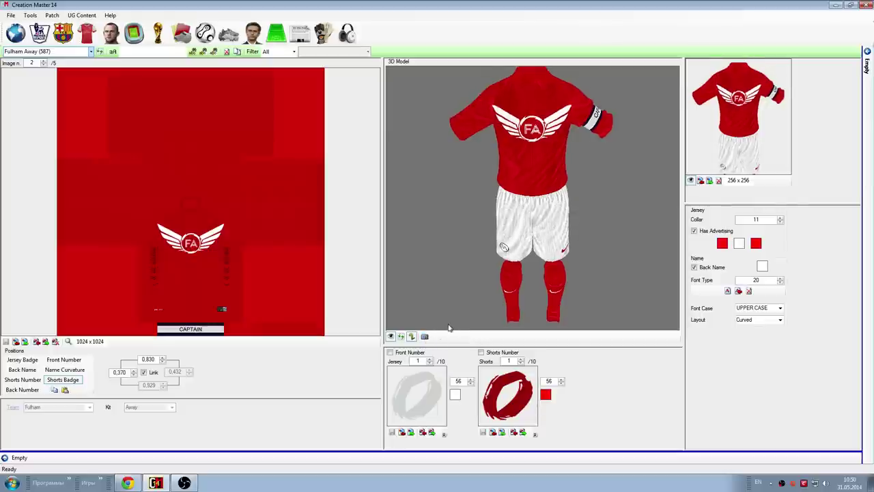
pyautogui.moveTo(579, 246); pyautogui.dragTo(589, 228)
pyautogui.click(425, 336)
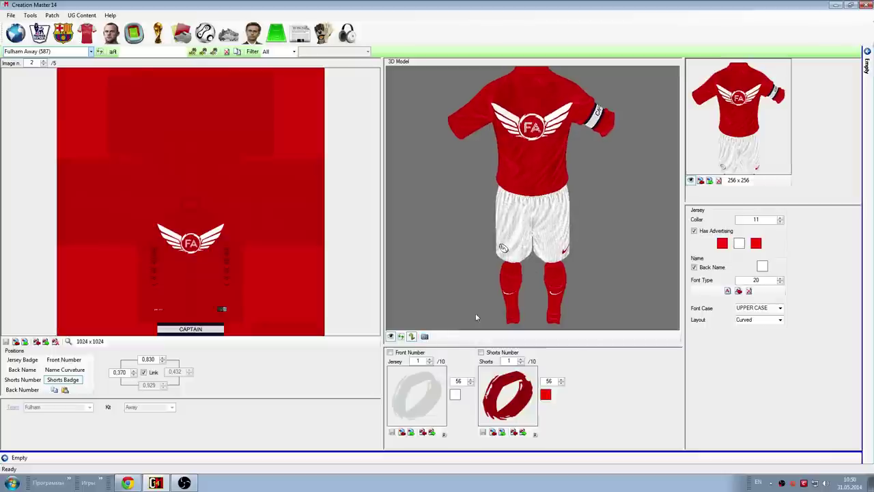
pyautogui.click(425, 335)
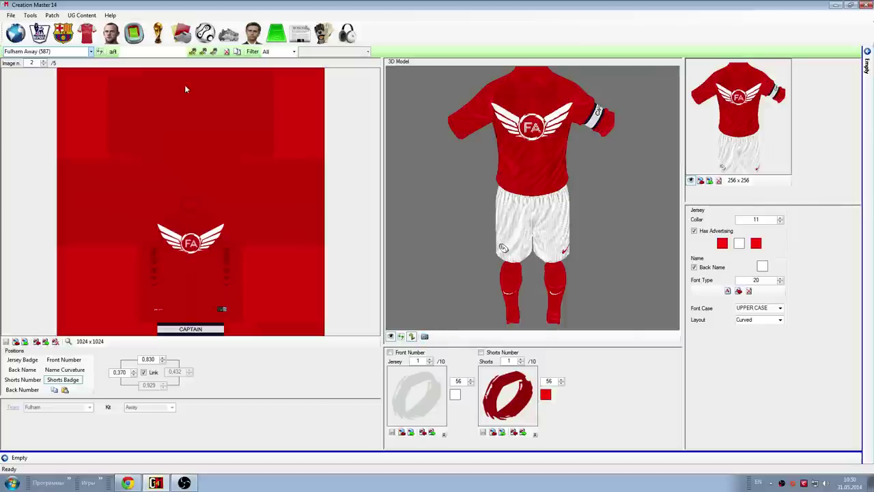
# Open the Fulham GK kit and recapture its 256 x 256 preview picture from the 3D model
pyautogui.click(90, 52)
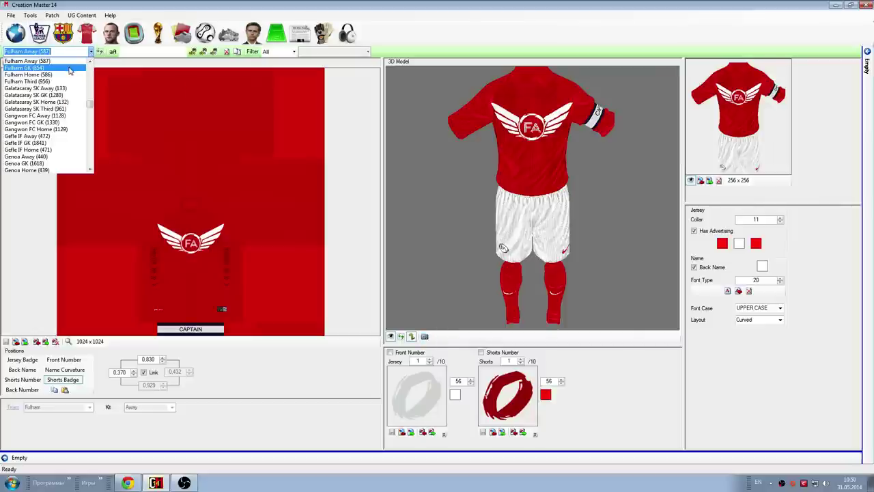
pyautogui.click(69, 70)
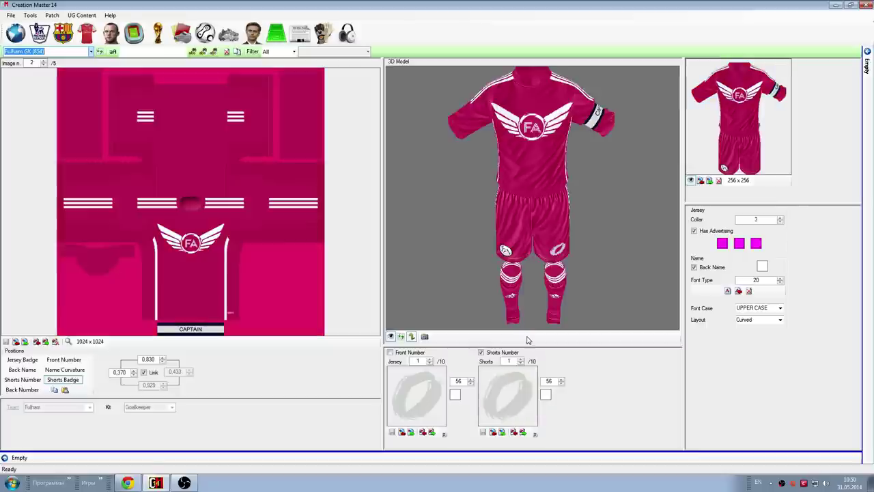
pyautogui.click(424, 337)
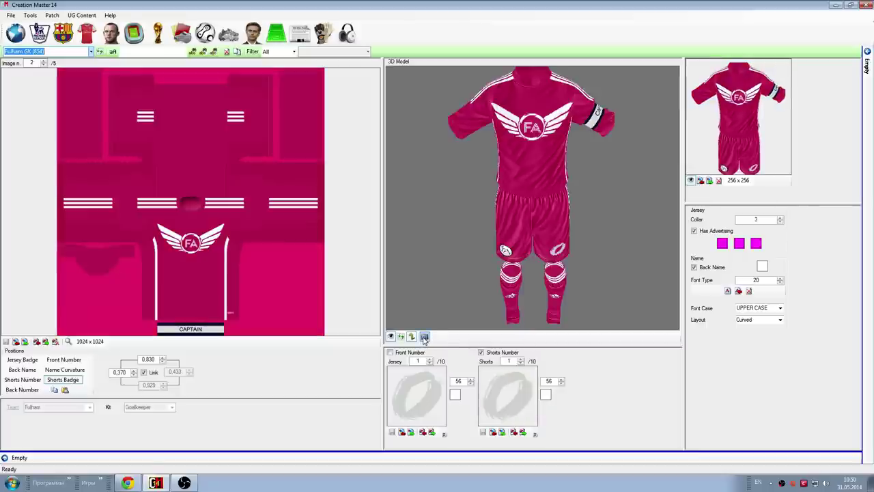
# Open the Fulham Home kit and recapture its preview picture from the 3D model
pyautogui.click(90, 52)
pyautogui.click(69, 67)
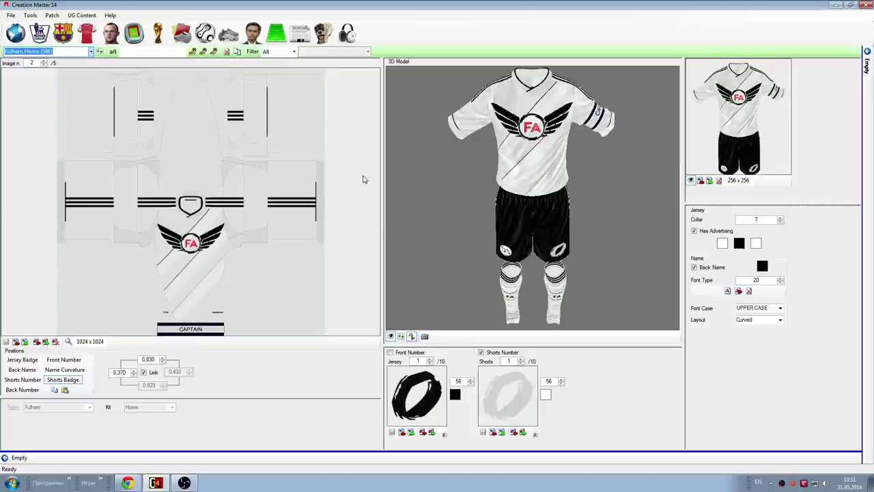
pyautogui.click(481, 352)
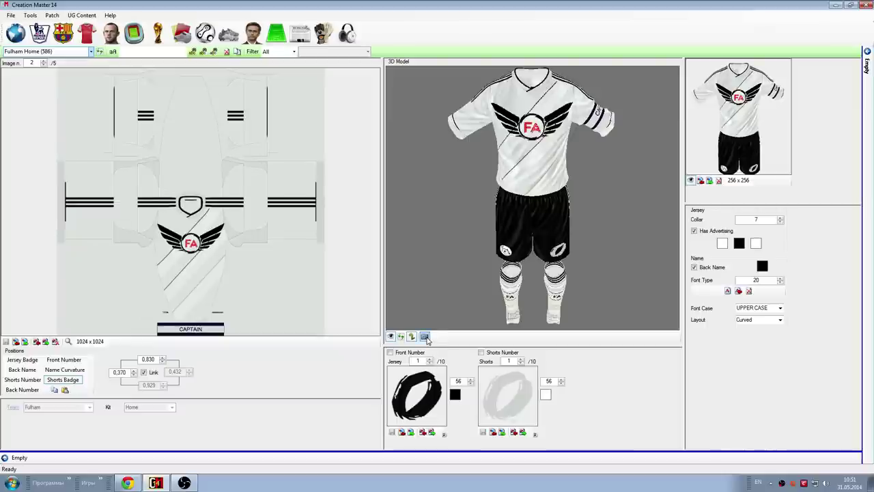
# Open the Fulham Third kit and recapture its preview picture from the 3D model
pyautogui.click(91, 51)
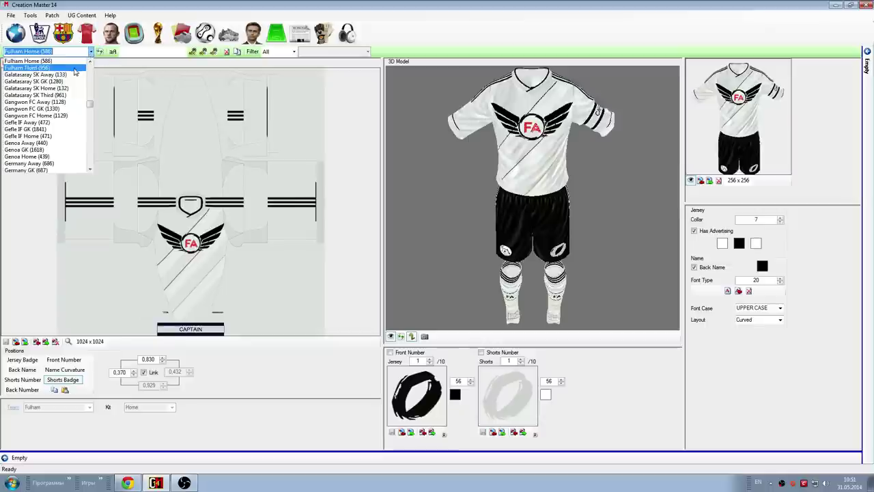
pyautogui.click(74, 68)
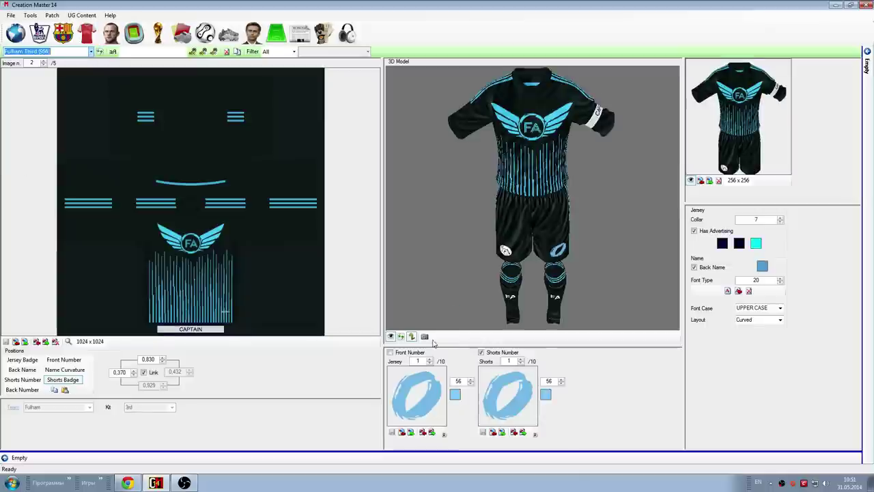
pyautogui.click(425, 338)
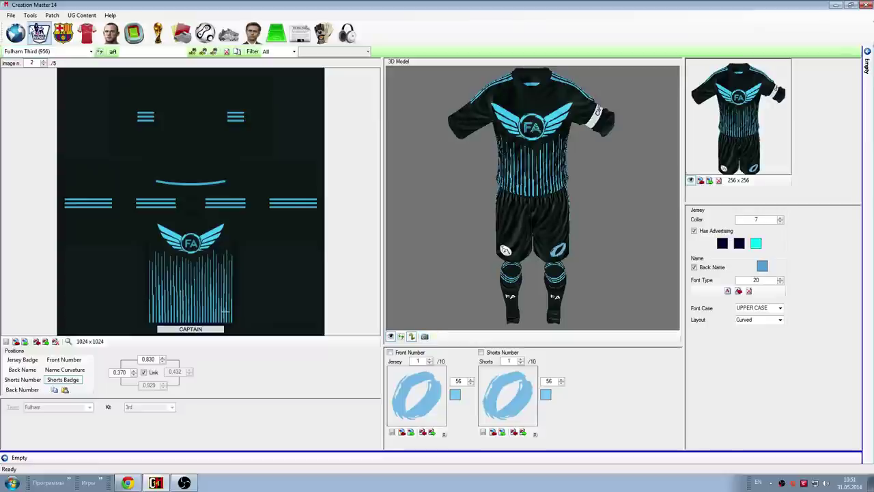
# Save all the kit changes to the FIFA 14 database
pyautogui.click(11, 15)
pyautogui.click(11, 15)
pyautogui.click(11, 15)
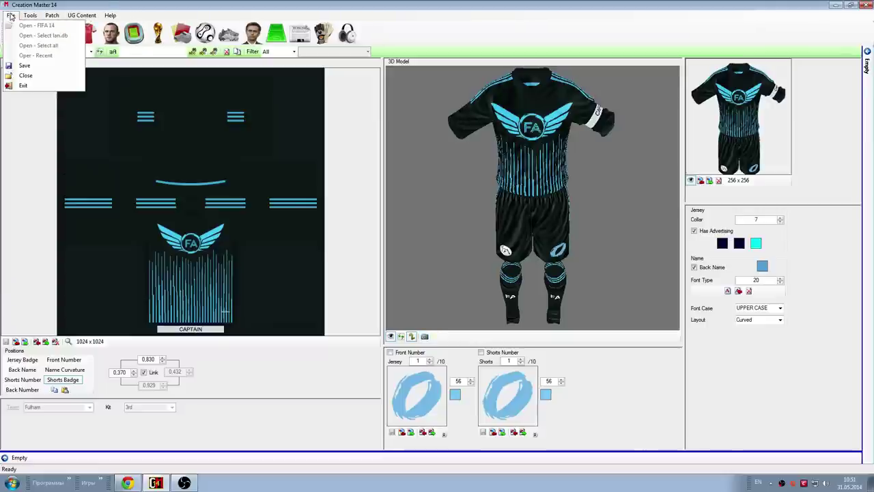
pyautogui.click(25, 66)
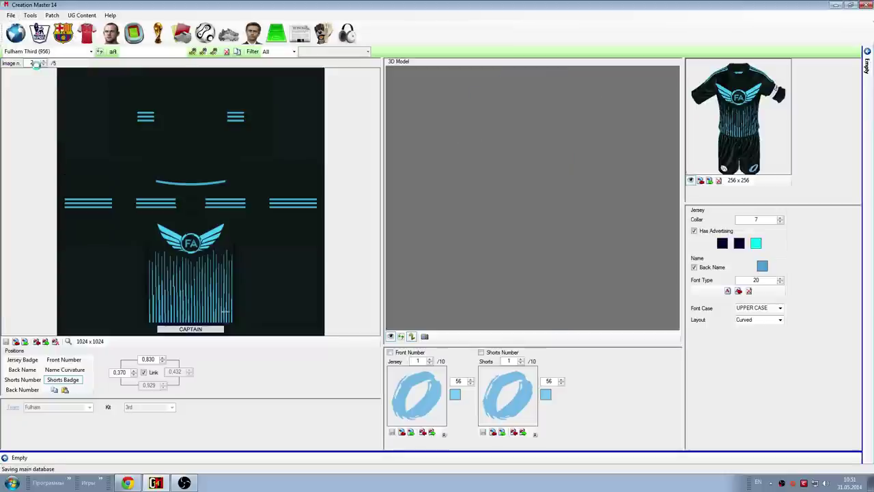
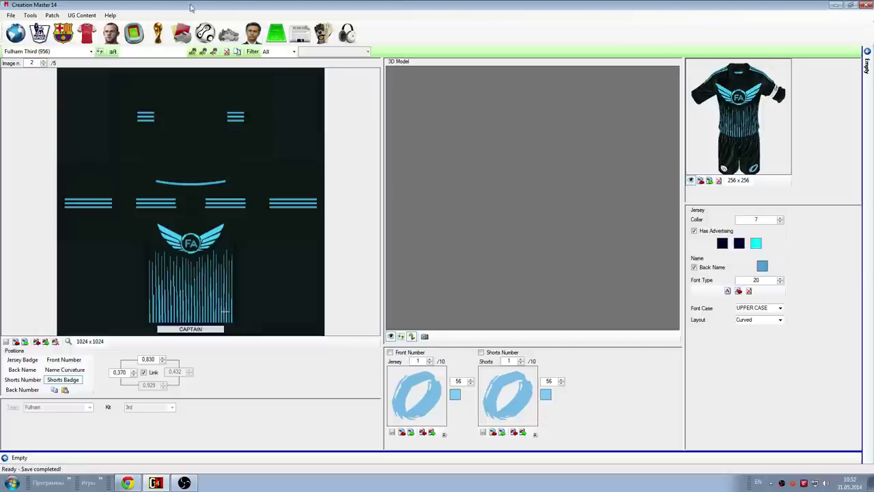
# Switch to the team editor and open the Fulham team's record
pyautogui.click(61, 34)
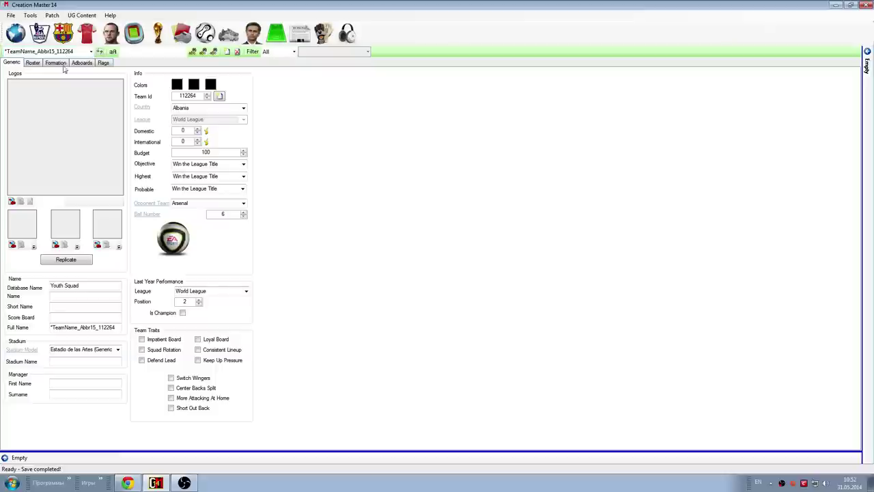
pyautogui.doubleClick(29, 52)
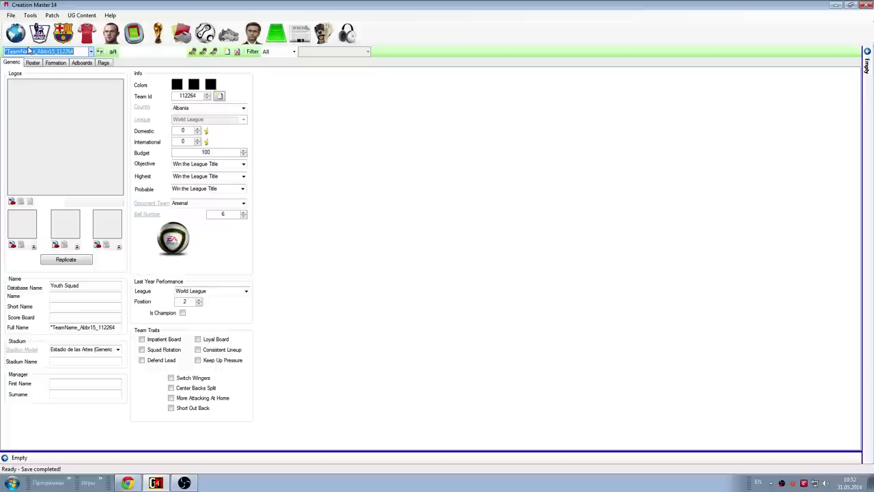
pyautogui.write('f')
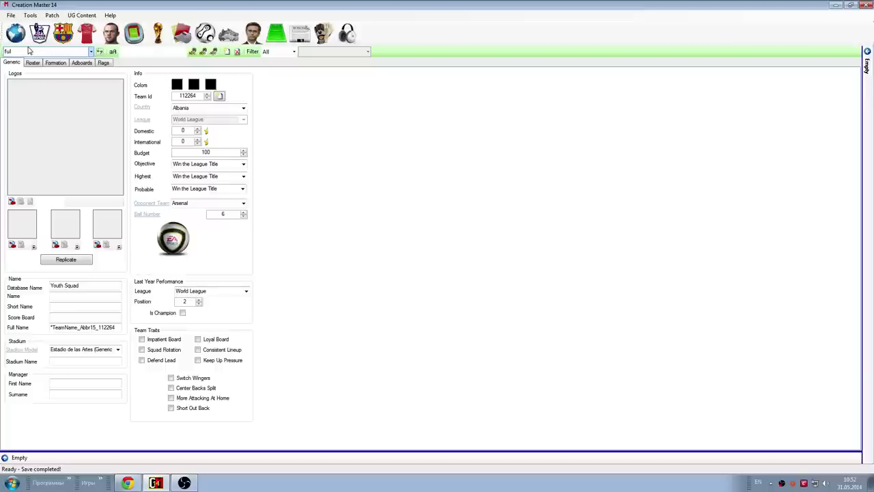
pyautogui.write('ulham')
pyautogui.click(78, 64)
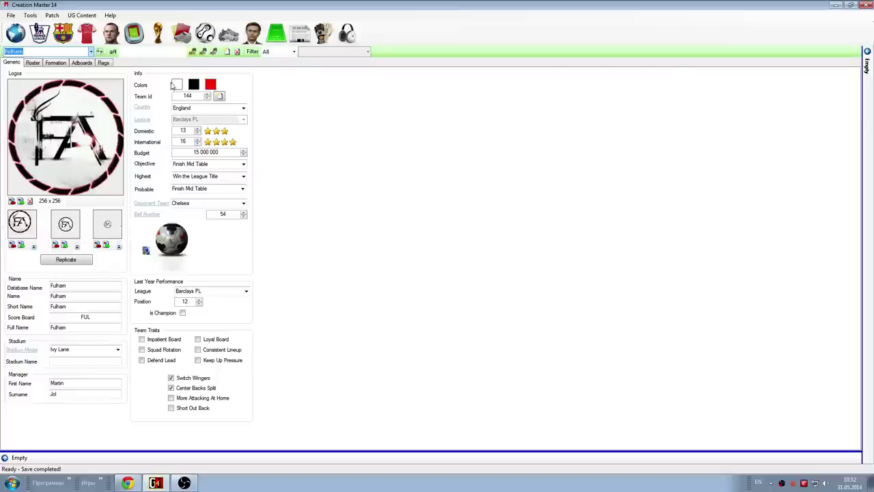
# Look through Fulham's formation, roster, adboards and flags pages
pyautogui.click(55, 63)
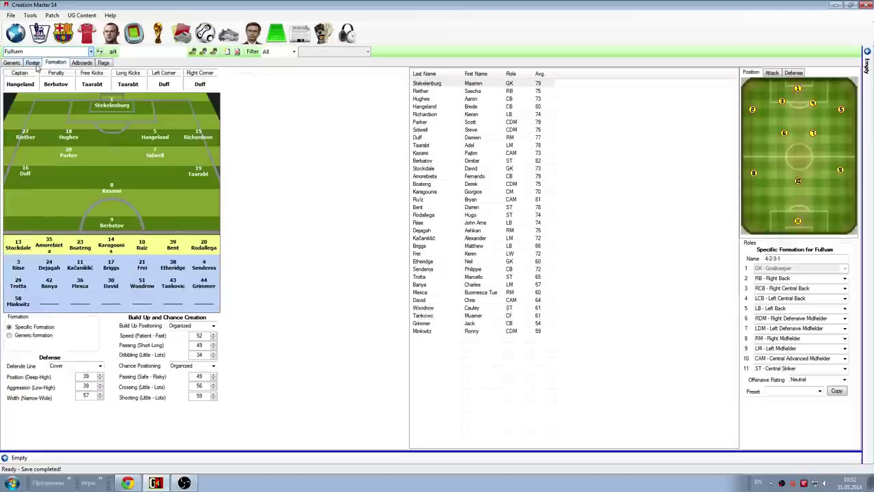
pyautogui.click(35, 63)
pyautogui.click(84, 63)
pyautogui.click(103, 63)
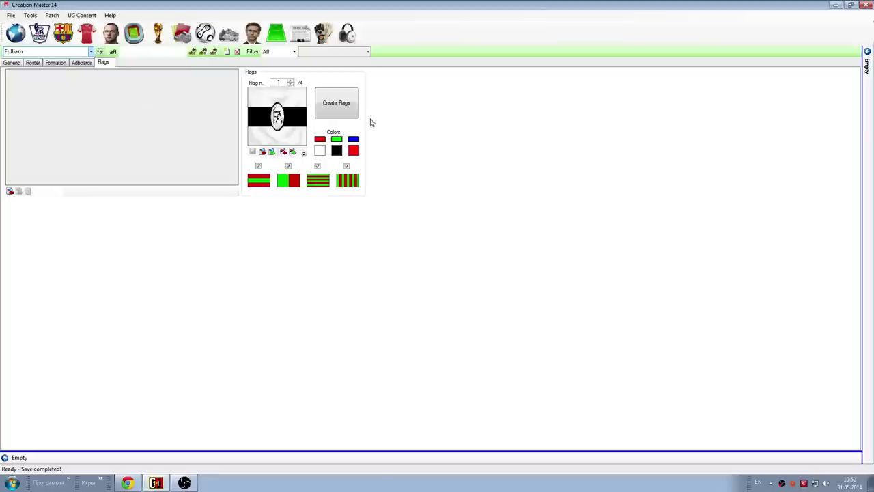
# View the flag image import dialog without choosing a file, and review each of Fulham's four flags
pyautogui.click(262, 152)
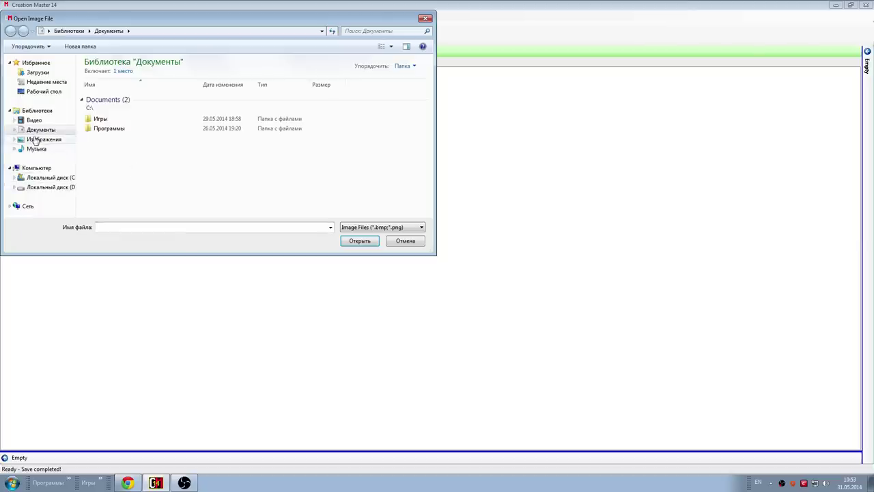
pyautogui.click(404, 241)
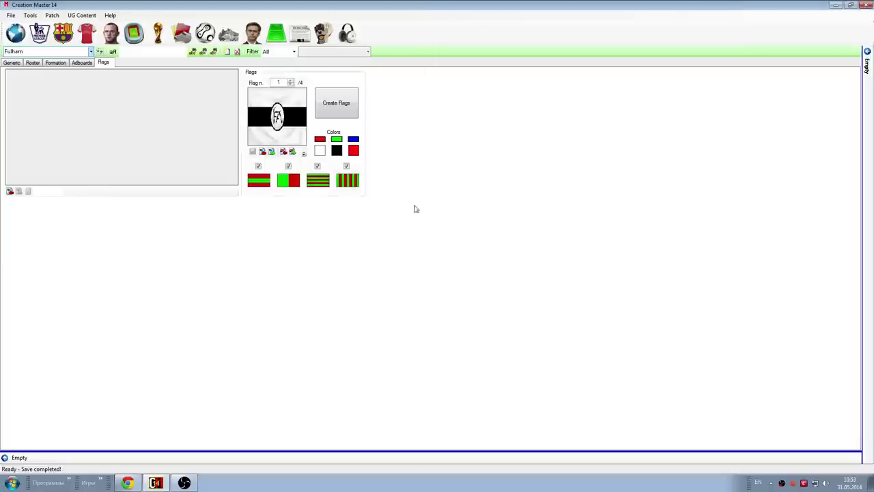
pyautogui.click(291, 81)
pyautogui.click(291, 80)
pyautogui.click(290, 81)
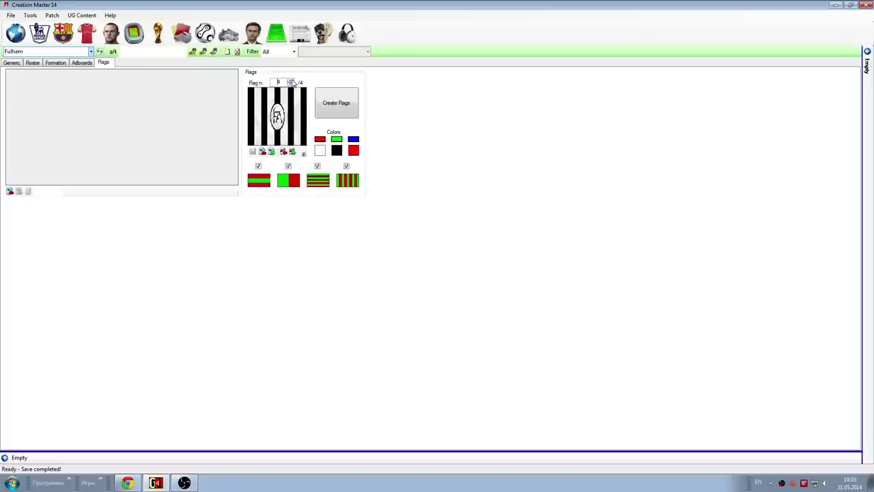
pyautogui.click(291, 81)
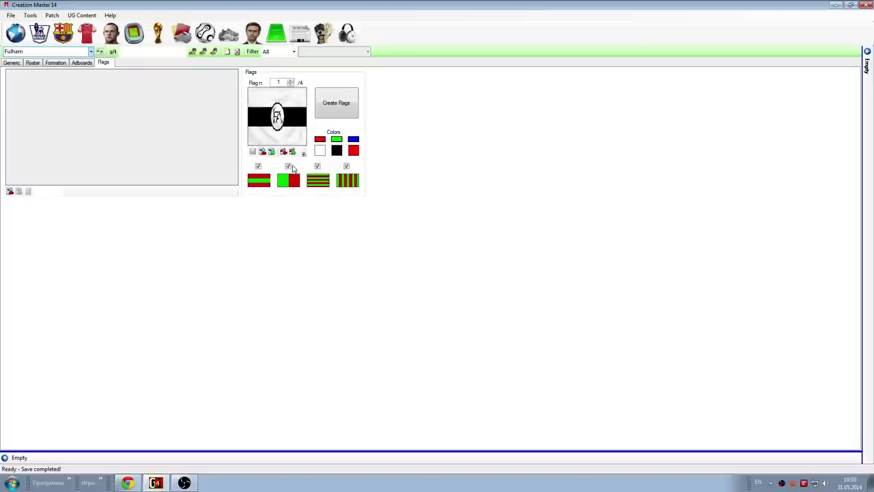
pyautogui.click(289, 166)
# Save the database again and close the editor, leaving the desktop clear
pyautogui.click(9, 19)
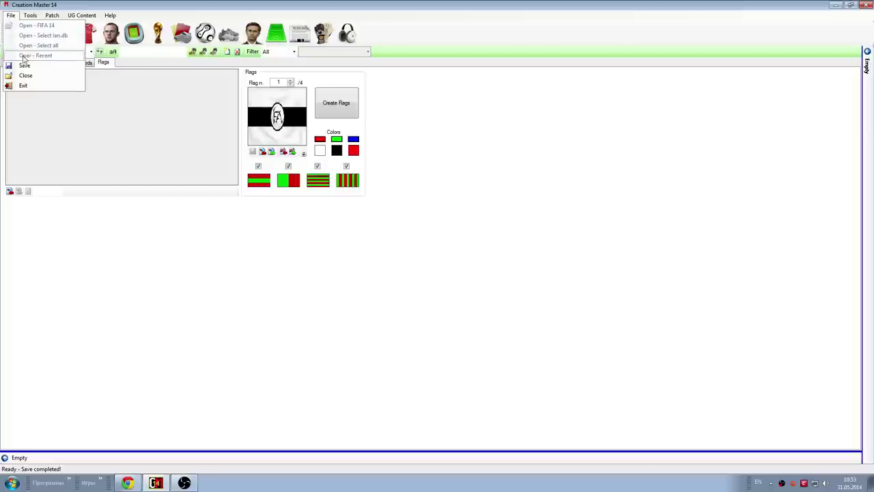
pyautogui.click(27, 65)
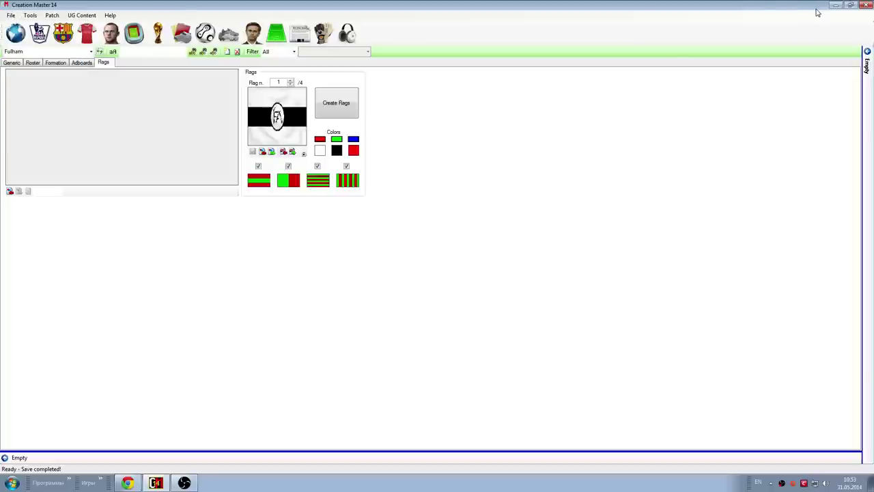
pyautogui.click(866, 4)
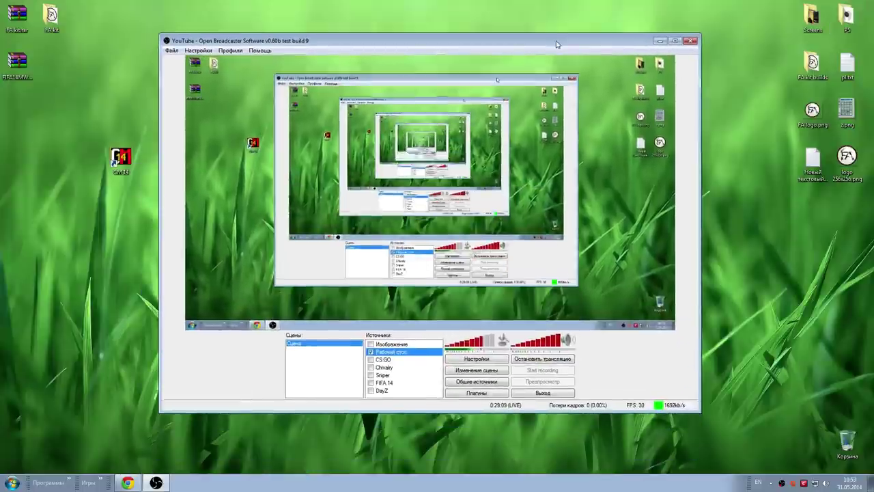
pyautogui.click(659, 41)
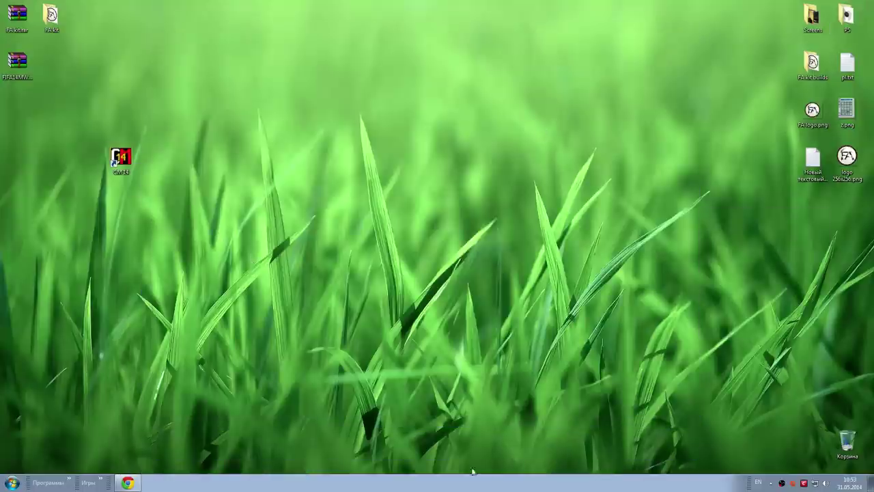
# Open Origin and launch FIFA 14, close the Origin window and start the game from its launcher
pyautogui.click(793, 483)
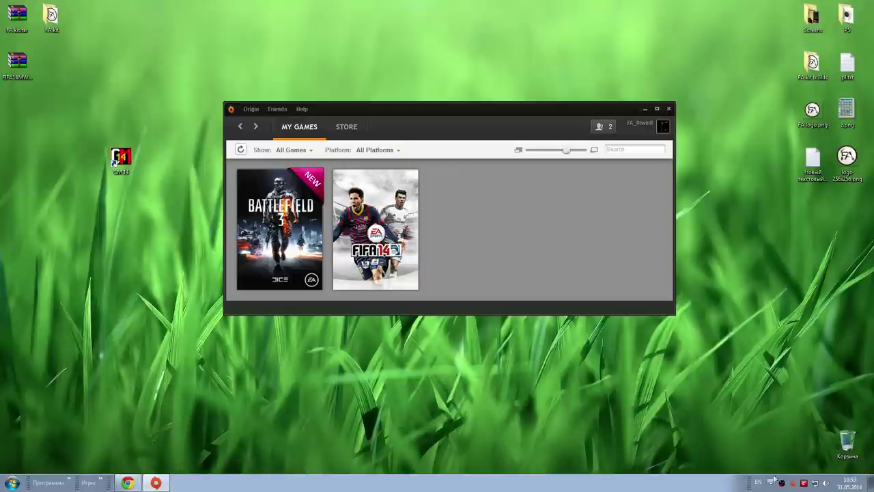
pyautogui.moveTo(378, 258)
pyautogui.click(518, 290)
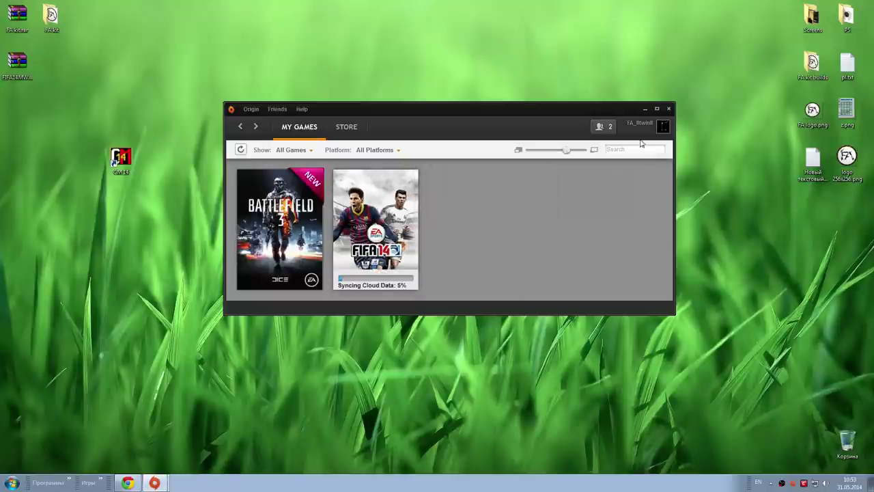
pyautogui.click(669, 109)
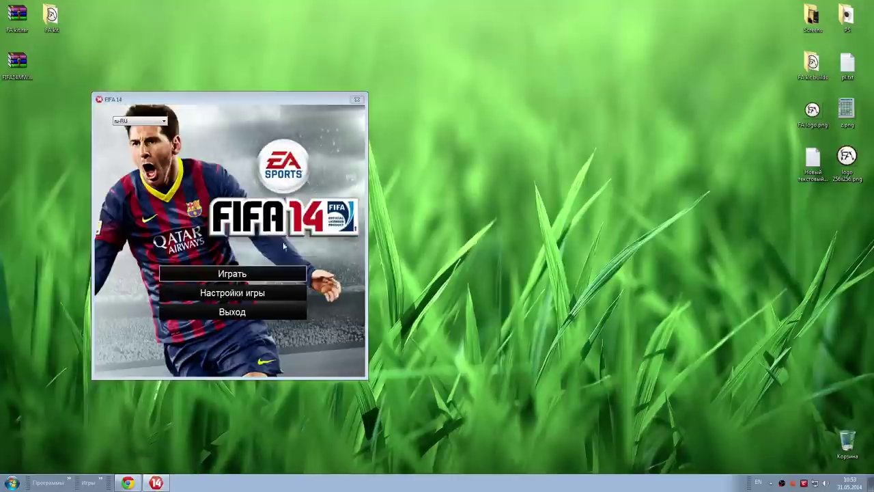
pyautogui.moveTo(260, 102); pyautogui.dragTo(490, 117)
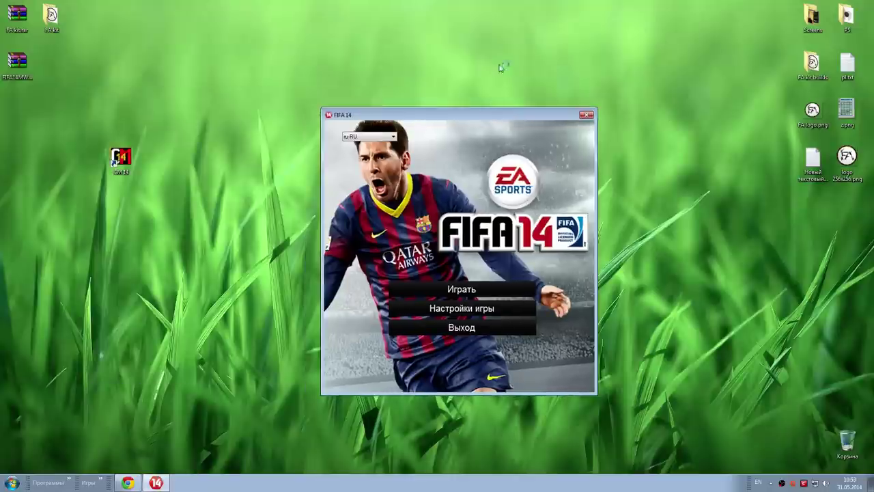
pyautogui.click(588, 116)
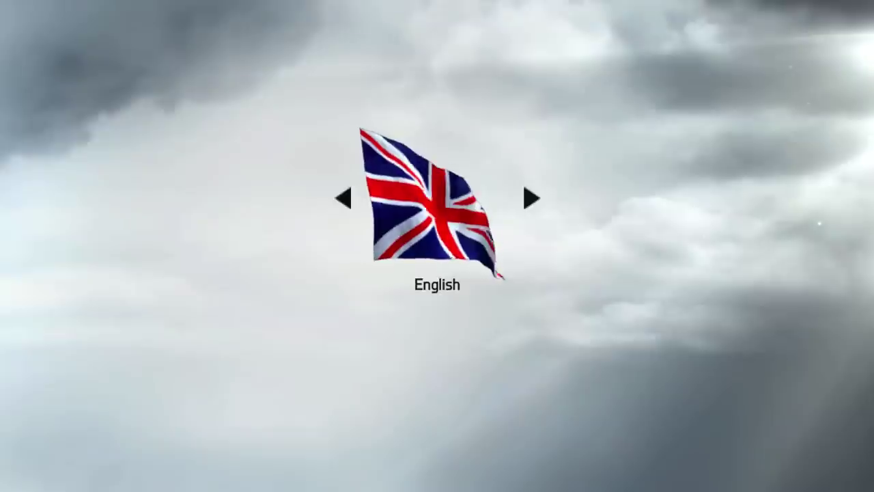
# Start the game in English past the intro screens and switch it to windowed mode, filling the desktop
pyautogui.click(441, 252)
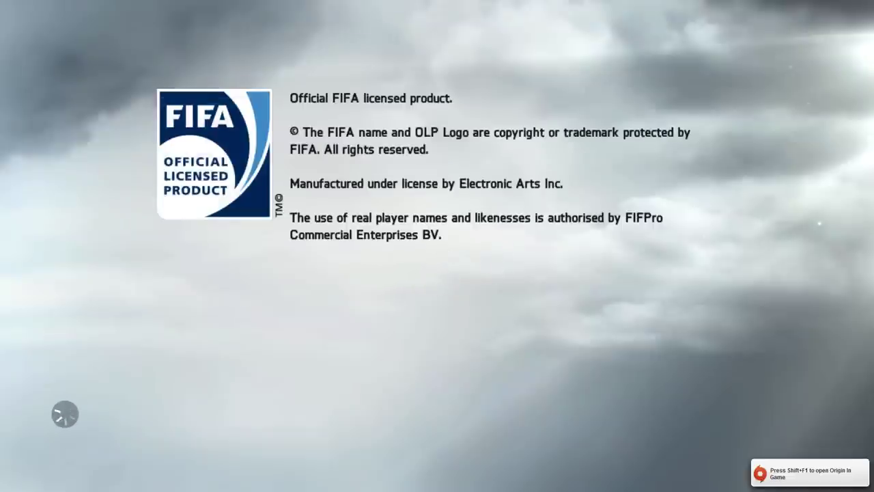
pyautogui.press('space')
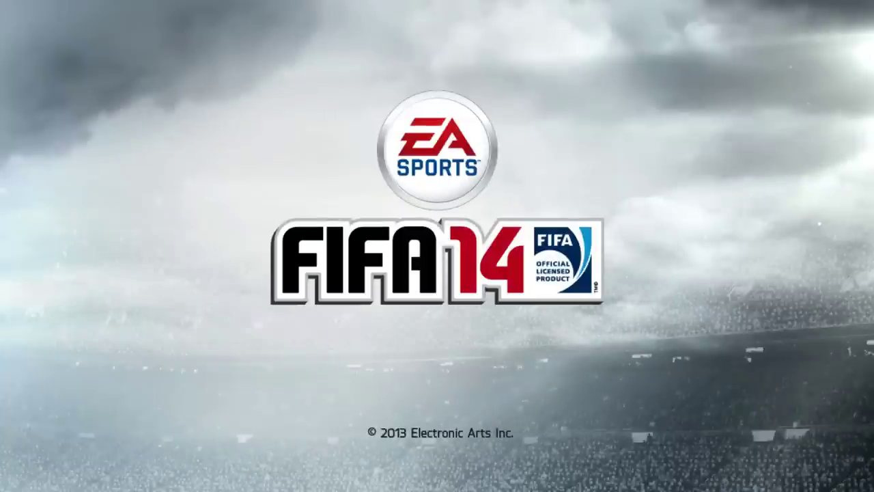
pyautogui.press('space')
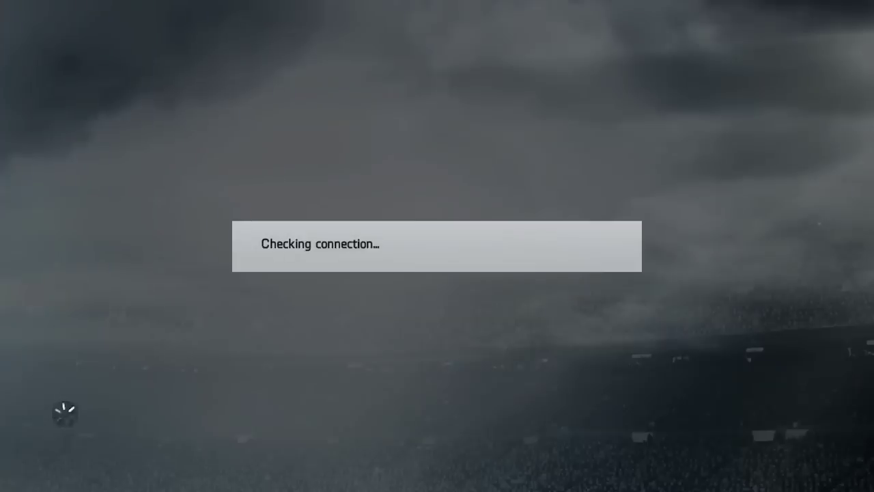
pyautogui.hotkey('alt', 'Return')
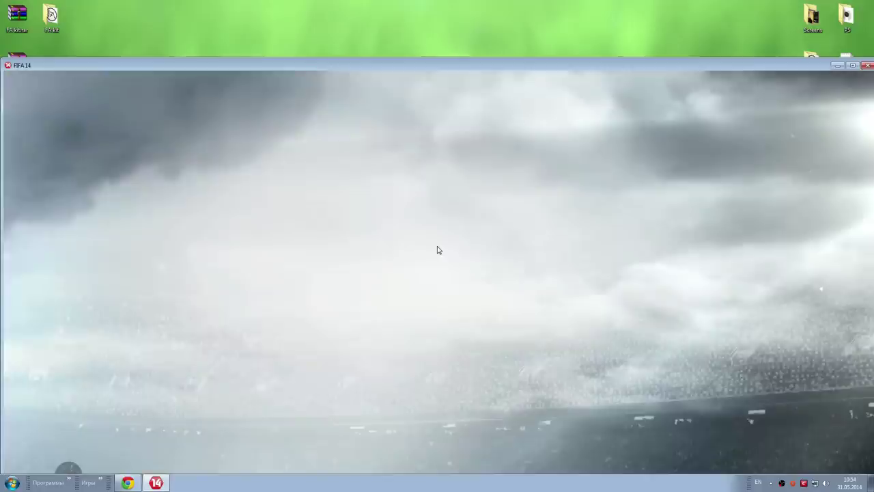
pyautogui.moveTo(392, 66); pyautogui.dragTo(386, 6)
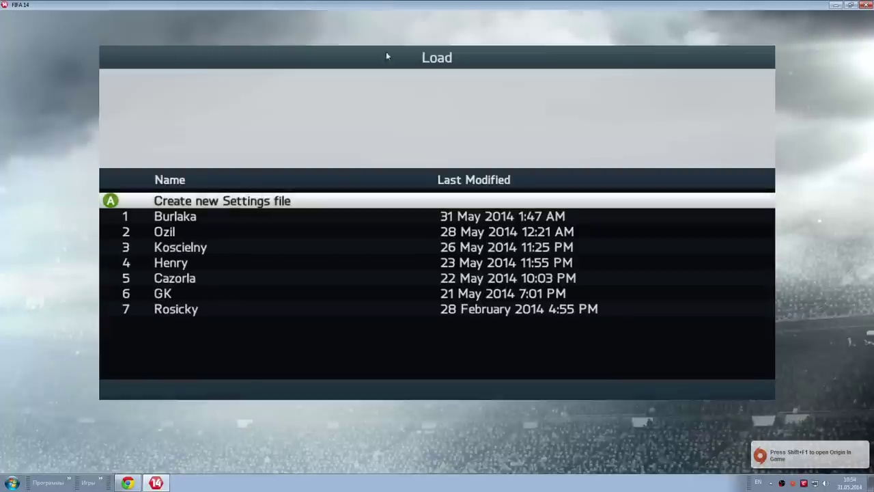
# Load the most recent settings file, dated 31 May 2014, and accept the autosave notice
pyautogui.press('Down')
pyautogui.press('Down')
pyautogui.press('Down')
pyautogui.press('Down')
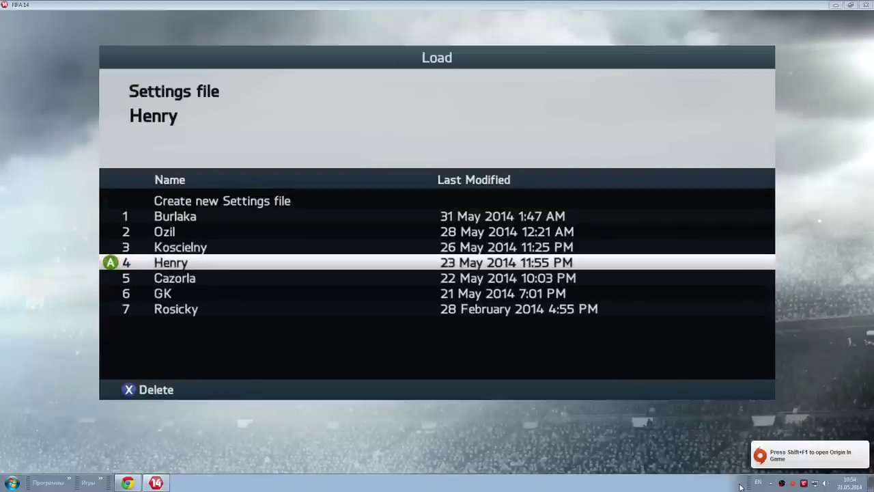
pyautogui.press('Up')
pyautogui.press('Up')
pyautogui.press('Up')
pyautogui.press('Return')
pyautogui.press('Return')
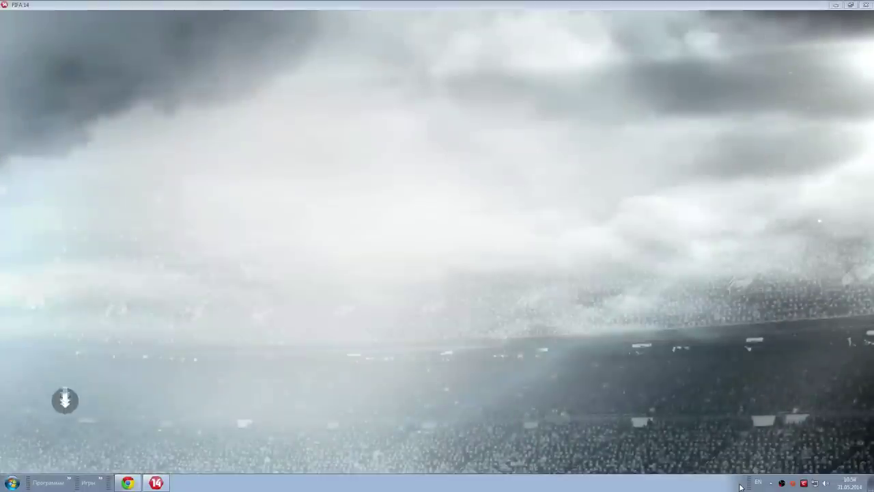
pyautogui.click(782, 483)
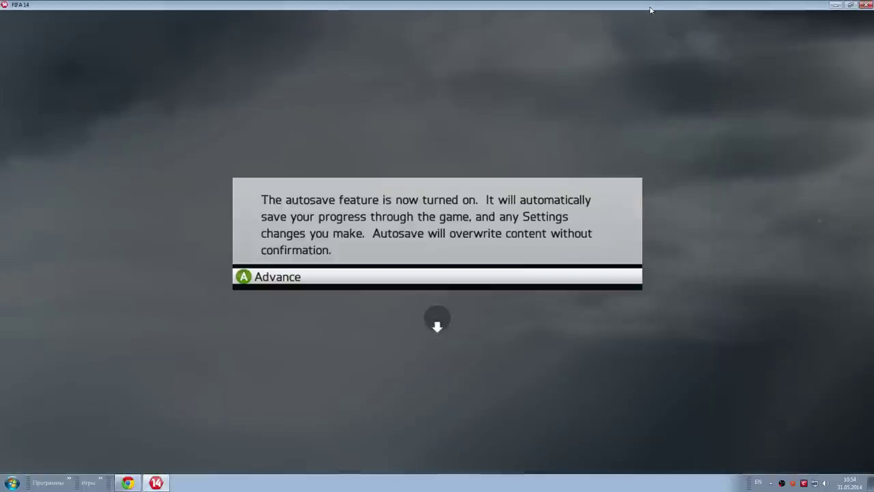
pyautogui.press('Return')
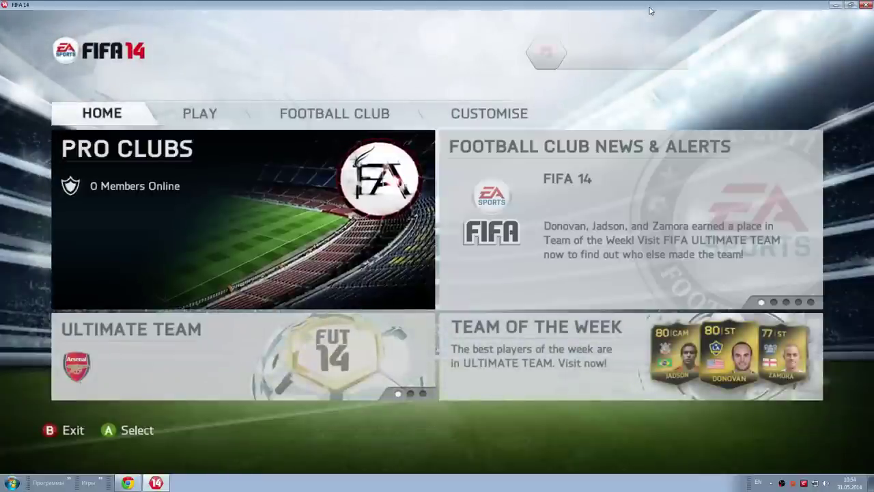
# Open Pro Clubs from the home page and enter the club's match lobby
pyautogui.press('Return')
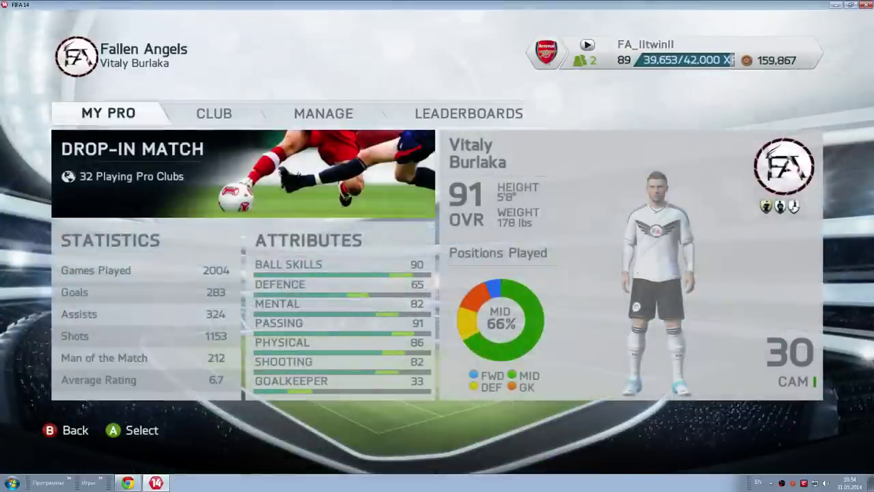
pyautogui.press('e')
pyautogui.press('Down')
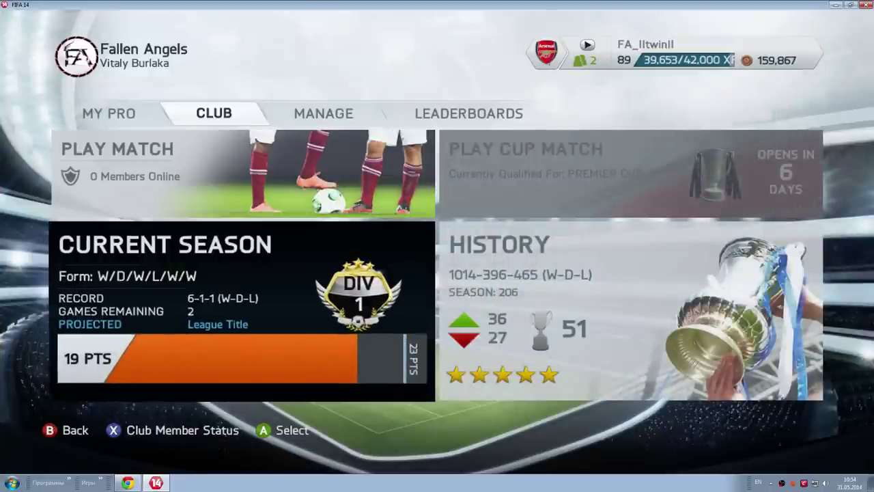
pyautogui.press('Return')
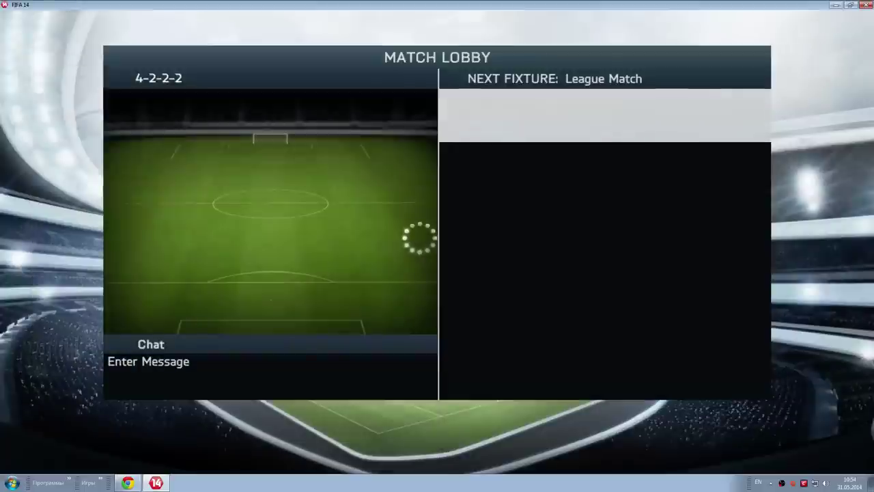
# Assign the player to the RDM position in the match lobby
pyautogui.press('Up')
pyautogui.press('Up')
pyautogui.press('Up')
pyautogui.press('Up')
pyautogui.press('Up')
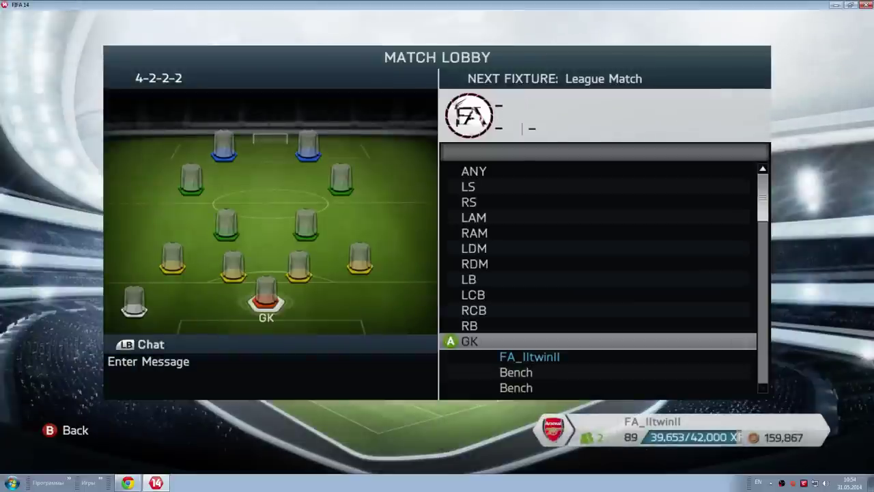
pyautogui.press('Return')
pyautogui.press('Up')
pyautogui.press('Return')
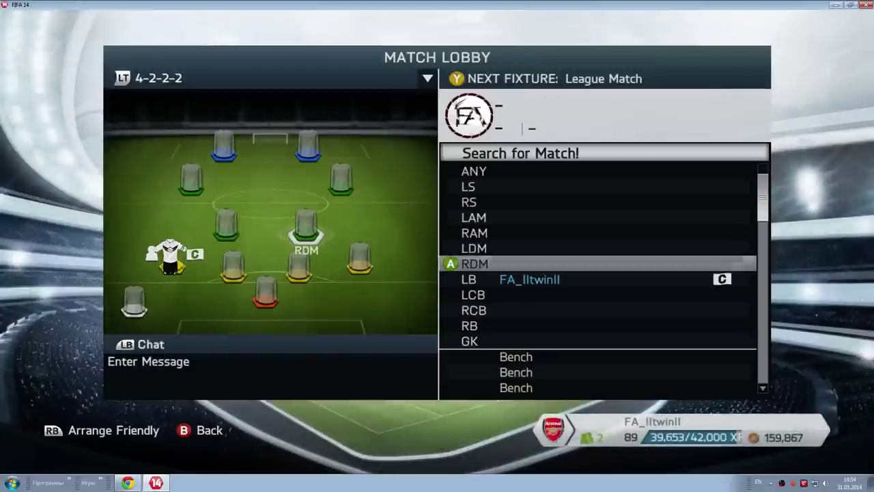
# Change the team formation to 4-3-3 Holding
pyautogui.press('q')
pyautogui.press('Down')
pyautogui.press('Down')
pyautogui.press('Down')
pyautogui.press('Down')
pyautogui.press('Down')
pyautogui.press('Down')
pyautogui.press('Down')
pyautogui.press('Down')
pyautogui.press('Down')
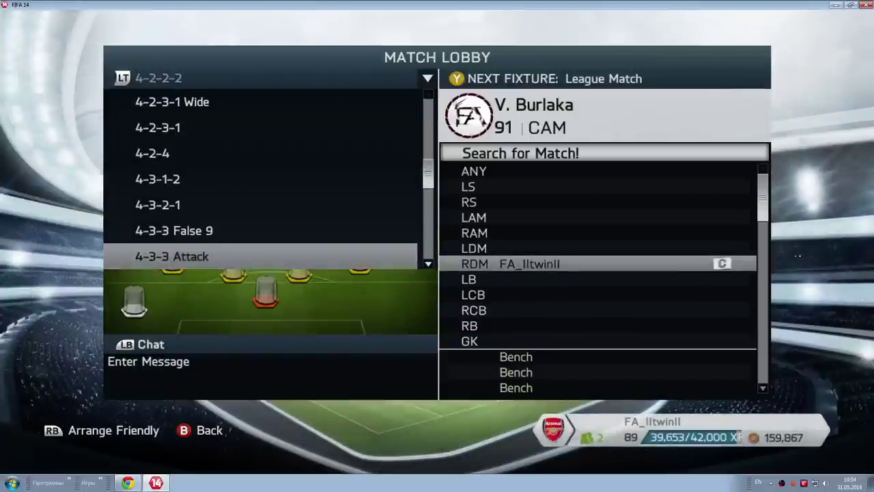
pyautogui.press('Return')
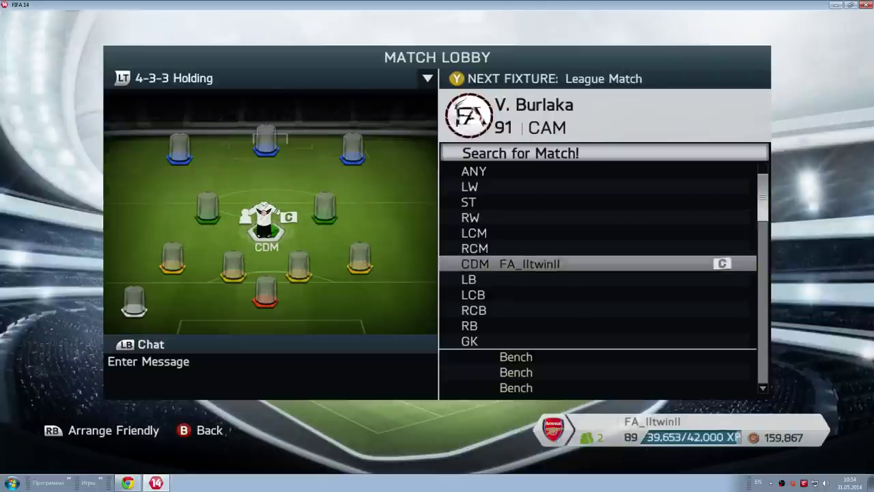
pyautogui.press('Up')
pyautogui.press('Up')
pyautogui.press('Down')
pyautogui.press('Down')
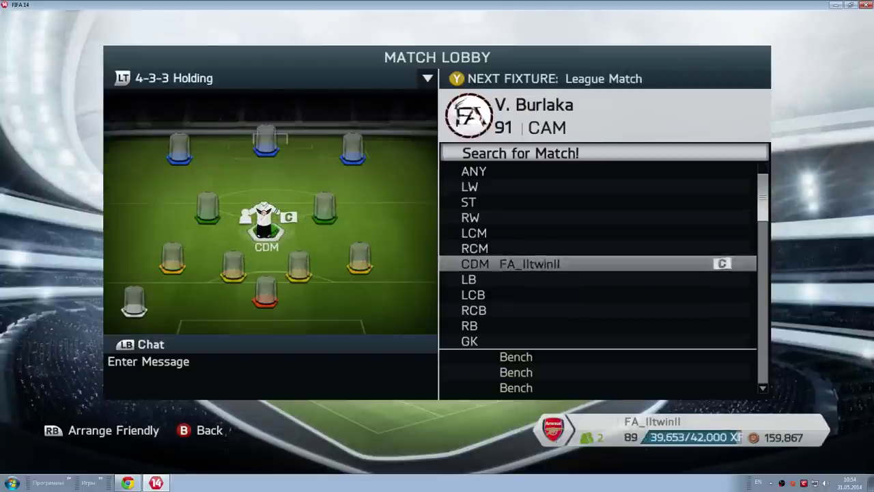
pyautogui.press('Down')
pyautogui.press('Up')
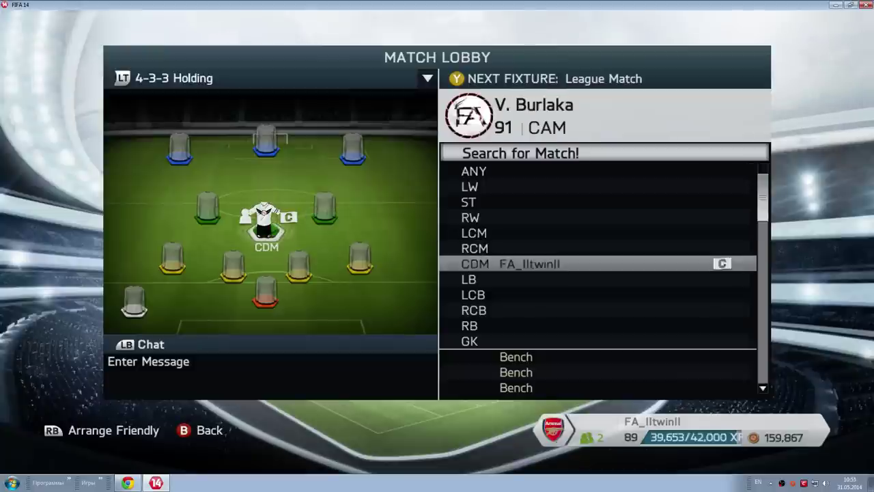
# Set the kit to Away in the match settings and accept, to preview it on the lobby pitch
pyautogui.press('w')
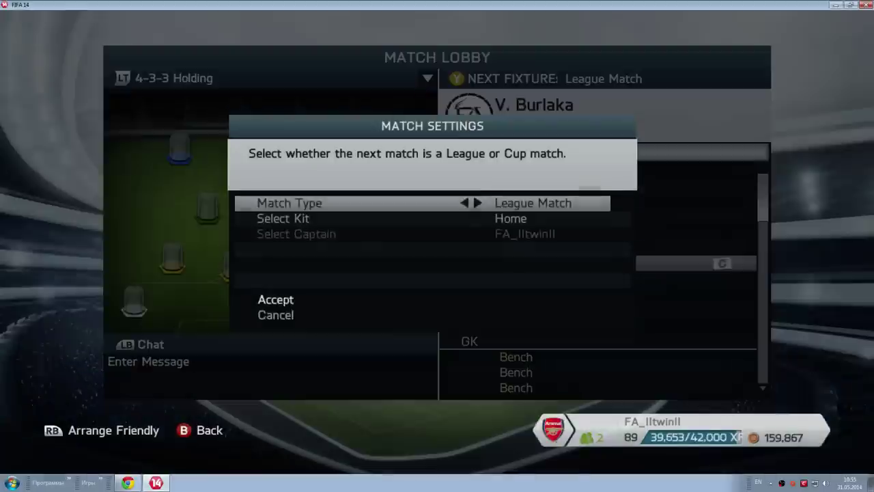
pyautogui.press('Down')
pyautogui.press('Down')
pyautogui.press('Down')
pyautogui.press('Down')
pyautogui.press('Down')
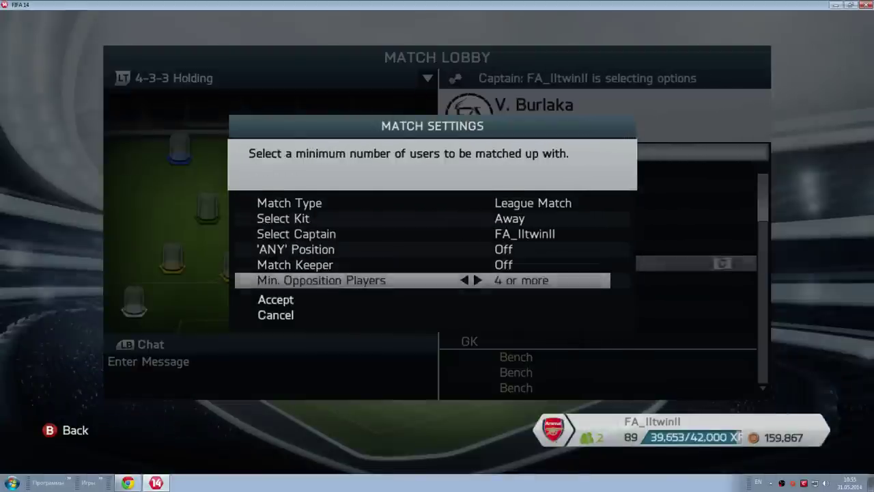
pyautogui.press('Down')
pyautogui.press('Return')
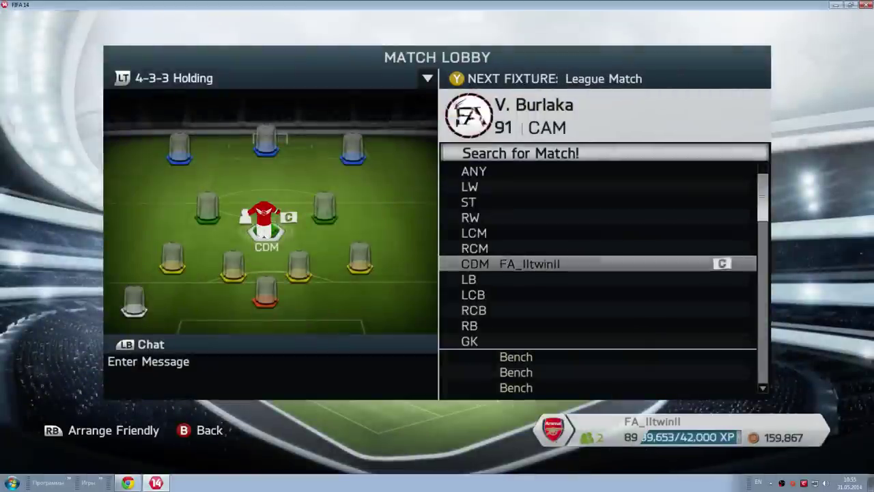
# Switch the match kit to the option following Away and accept the match settings
pyautogui.press('w')
pyautogui.press('Down')
pyautogui.press('Right')
pyautogui.press('Down')
pyautogui.press('Down')
pyautogui.press('Down')
pyautogui.press('Down')
pyautogui.press('Down')
pyautogui.press('Return')
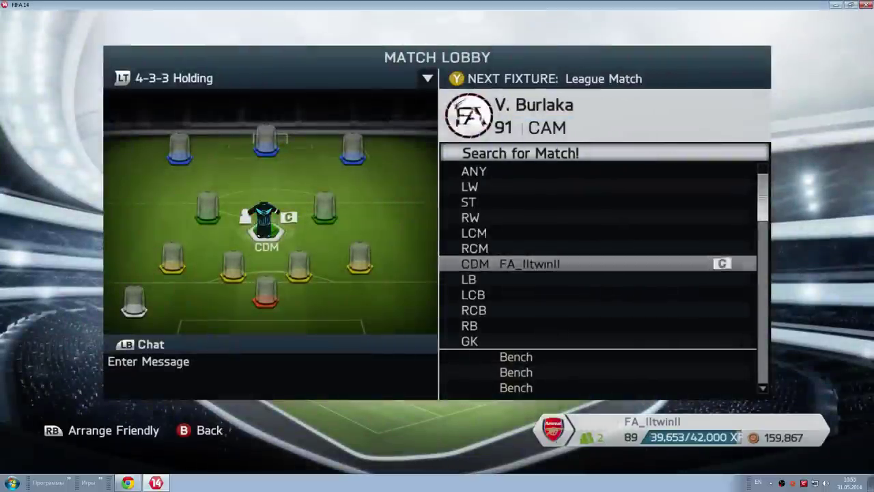